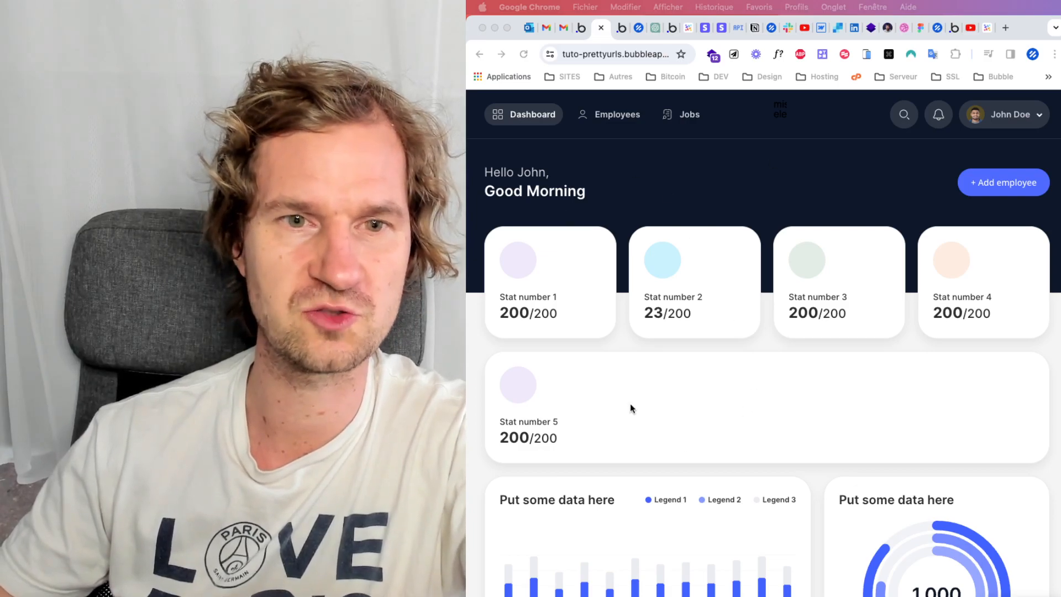
View the Employees and Jobs sections of the admin page, then return to the Dashboard
double_click(617, 116)
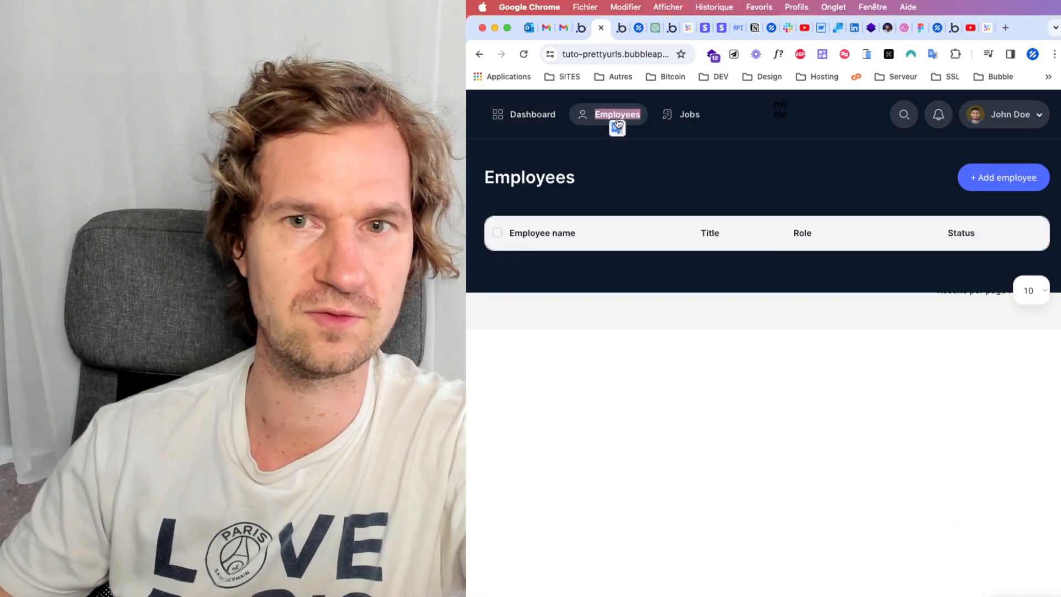
left_click(667, 122)
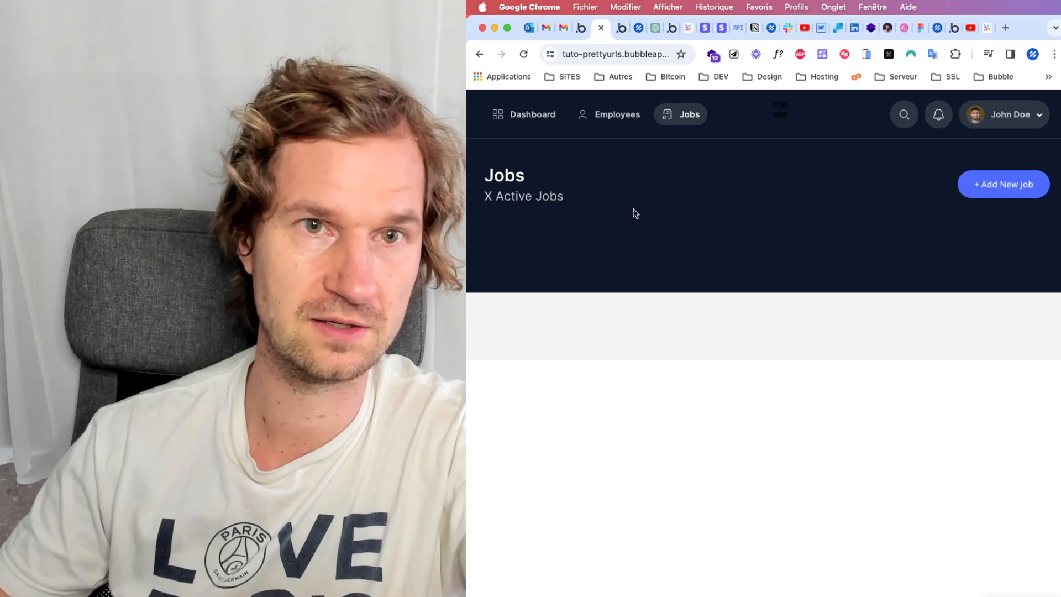
left_click(619, 120)
left_click(558, 118)
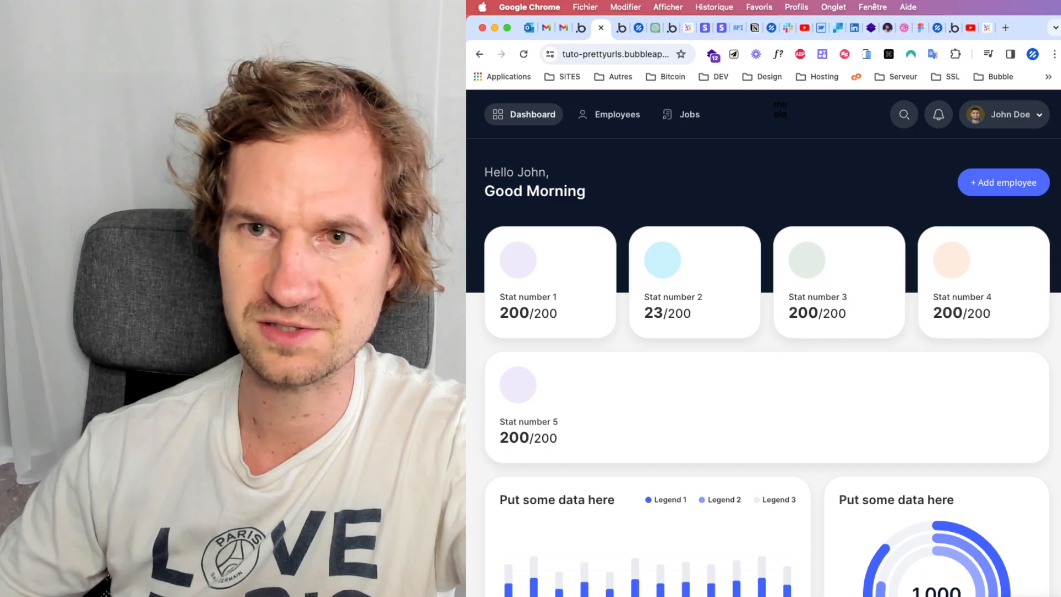
left_click_drag(1060, 331, 1060, 332)
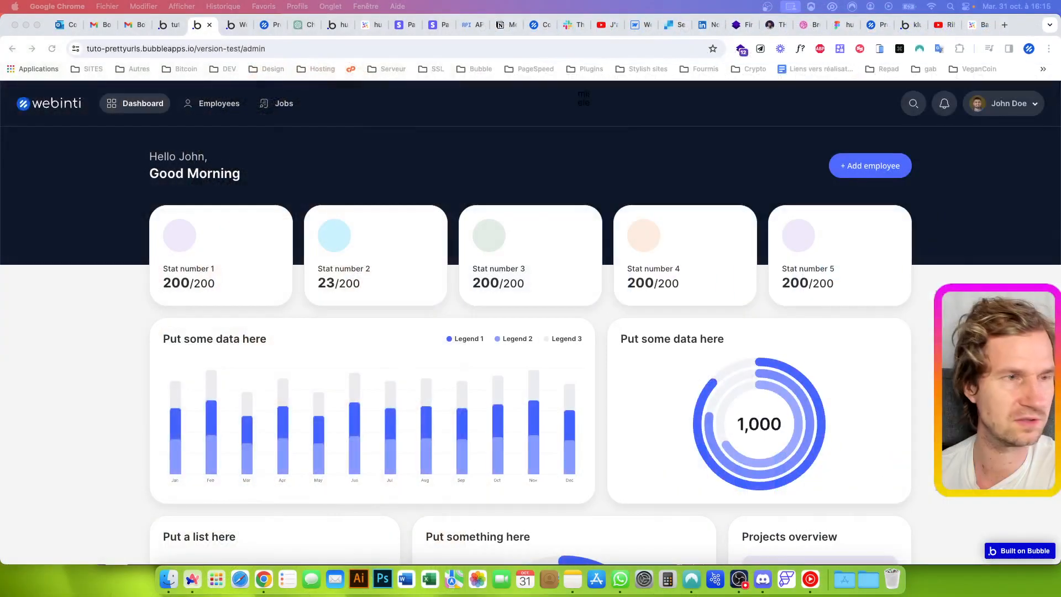
left_click(88, 298)
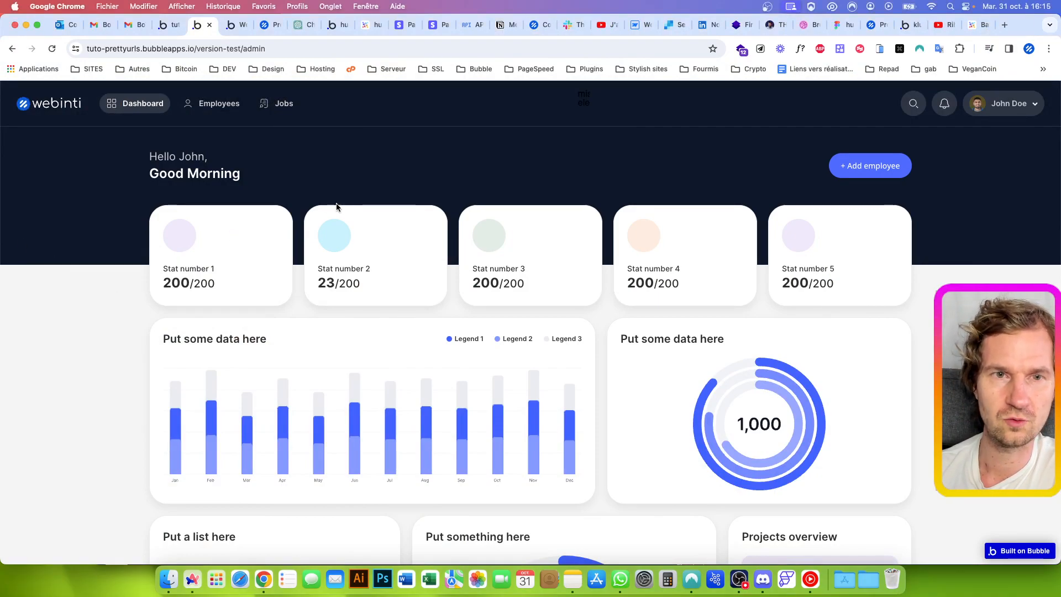
left_click_drag(244, 50, 305, 61)
left_click(71, 337)
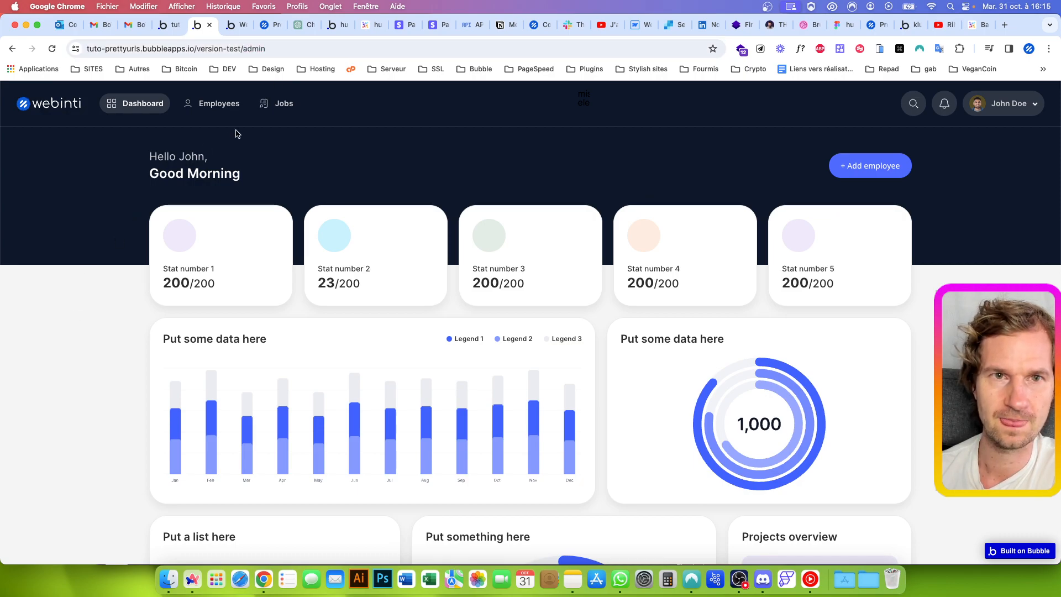
Switch between the Employees, Jobs and Dashboard sections to check the page address, then reload the page from Employees
left_click(220, 105)
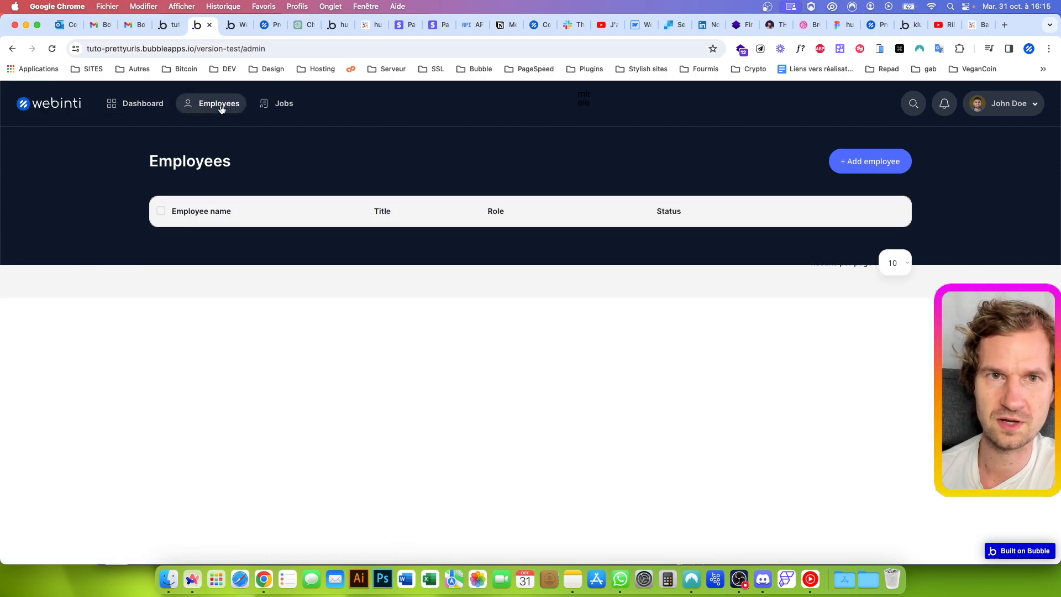
left_click(279, 103)
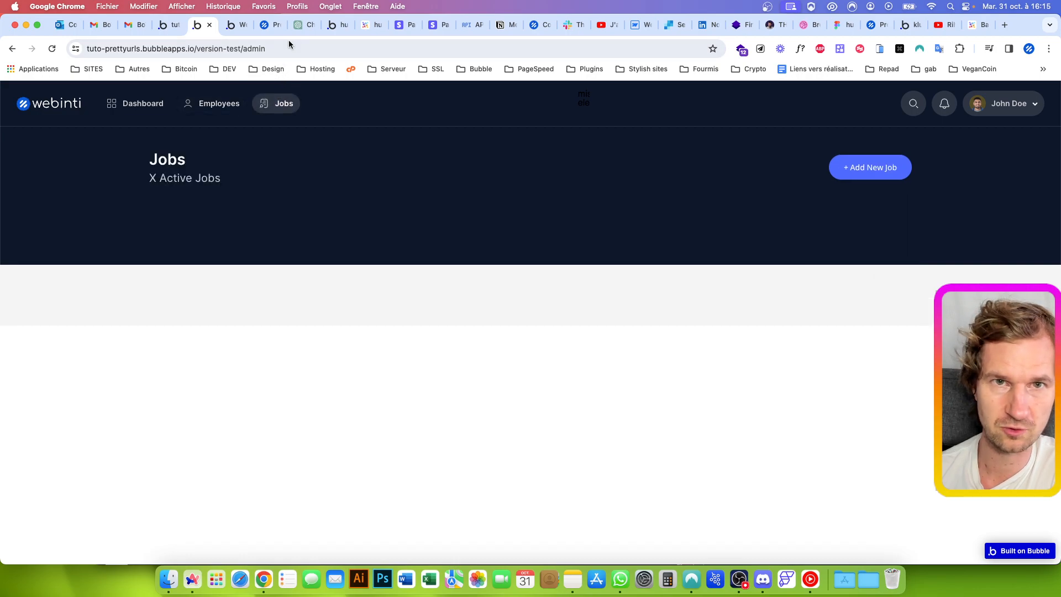
left_click(230, 103)
left_click(138, 103)
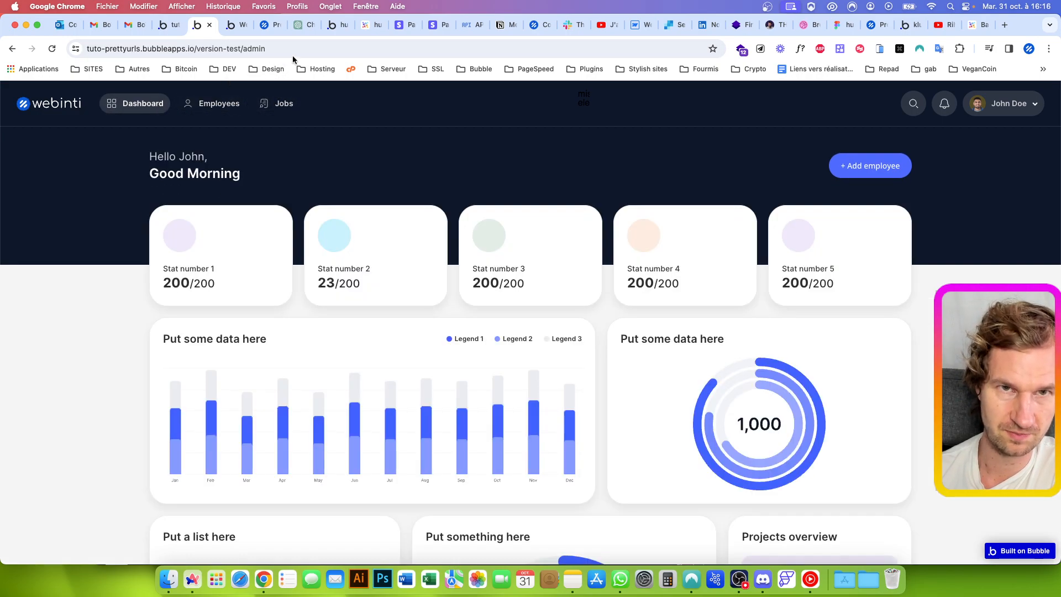
left_click(227, 110)
left_click(286, 108)
left_click(215, 108)
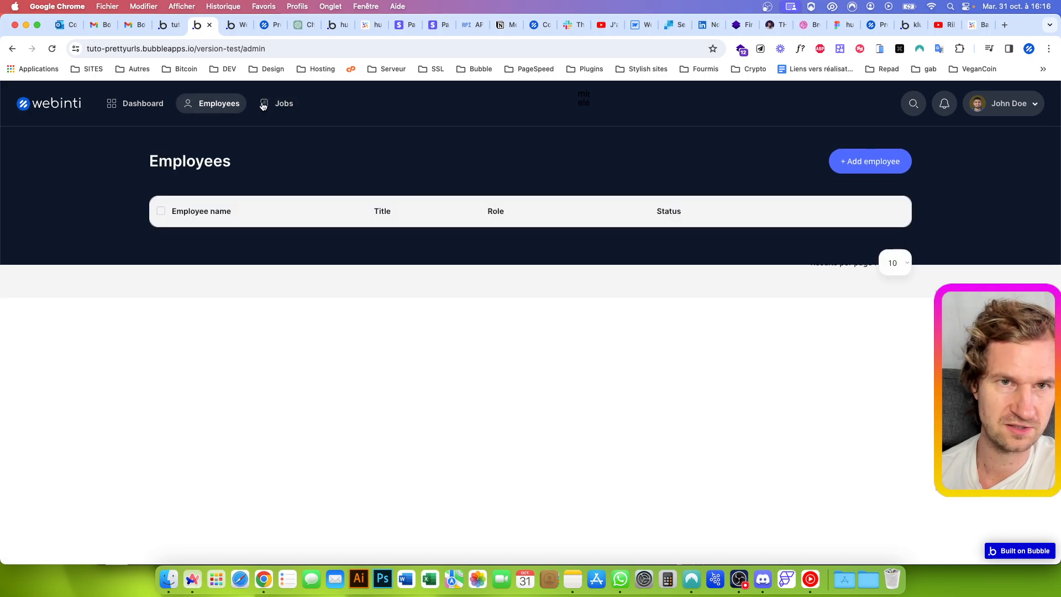
left_click(52, 49)
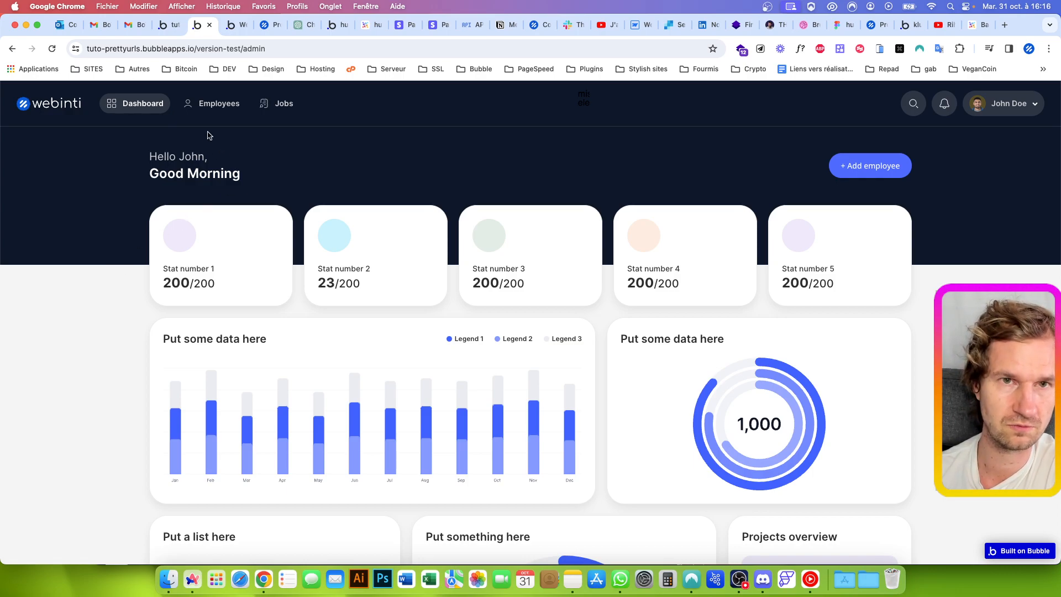
In the Bubble editor, search the plugins for "url" and install URL Router for Navigation by Zeroqode
left_click(170, 27)
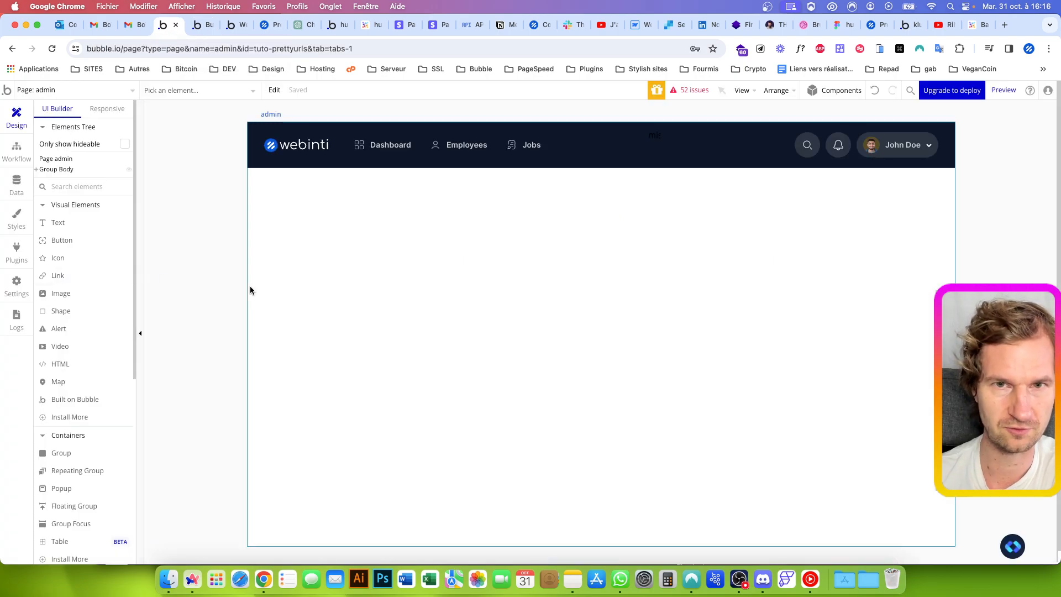
left_click(17, 251)
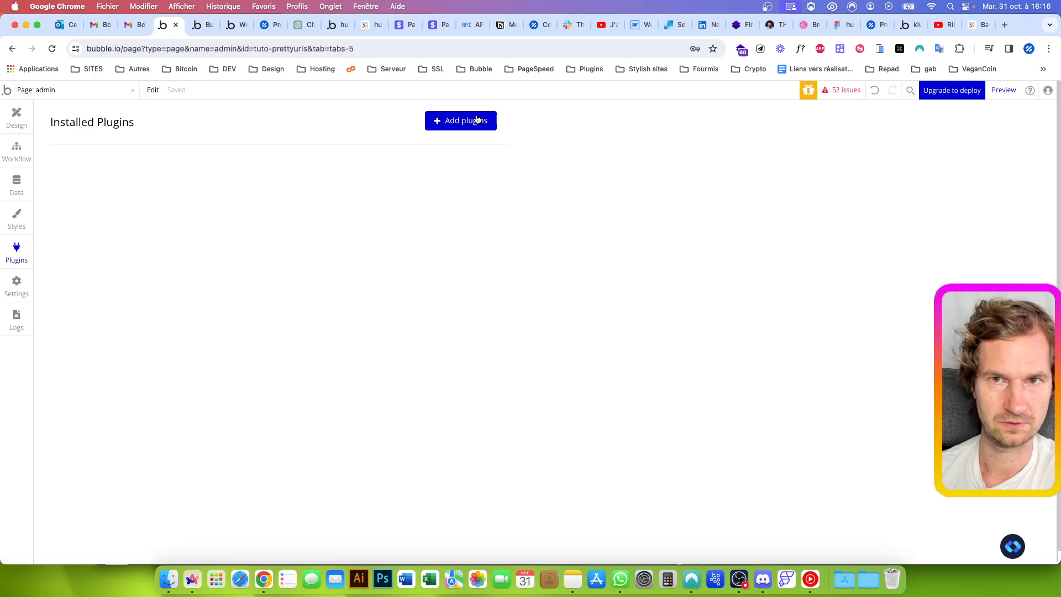
left_click(457, 122)
type("url")
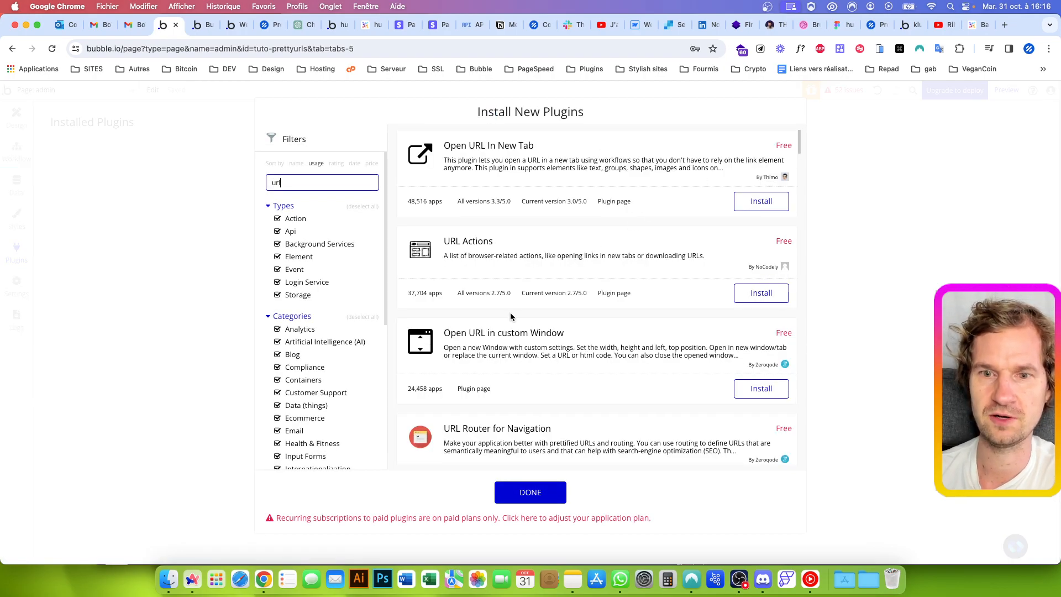
scroll(478, 369, "down", 2)
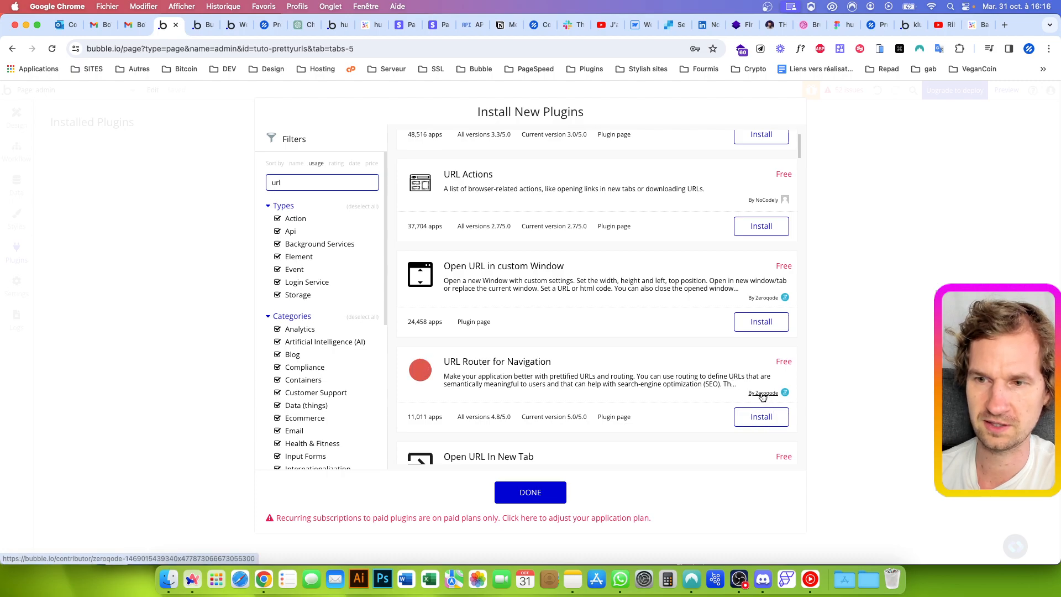
left_click(747, 416)
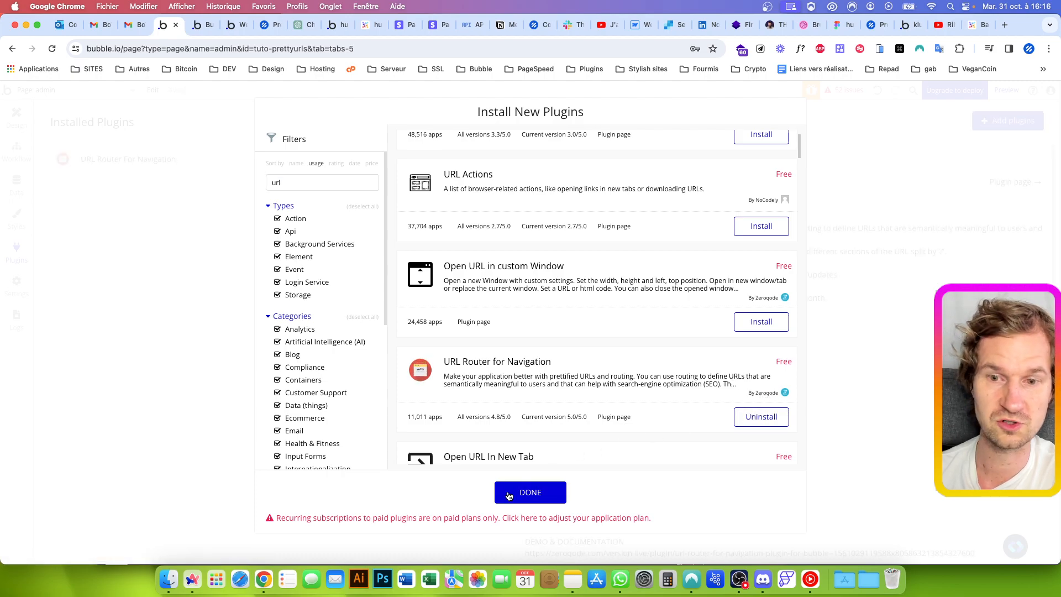
left_click(509, 492)
Return to the admin page design and expand Group Body in the elements tree to show its tab groups
left_click(16, 116)
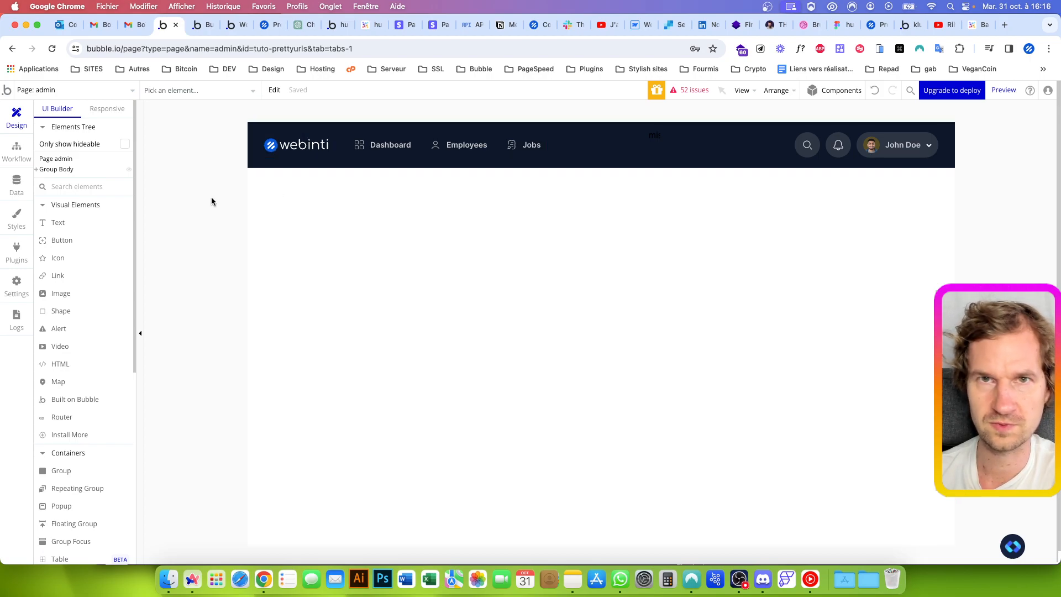
left_click(36, 170)
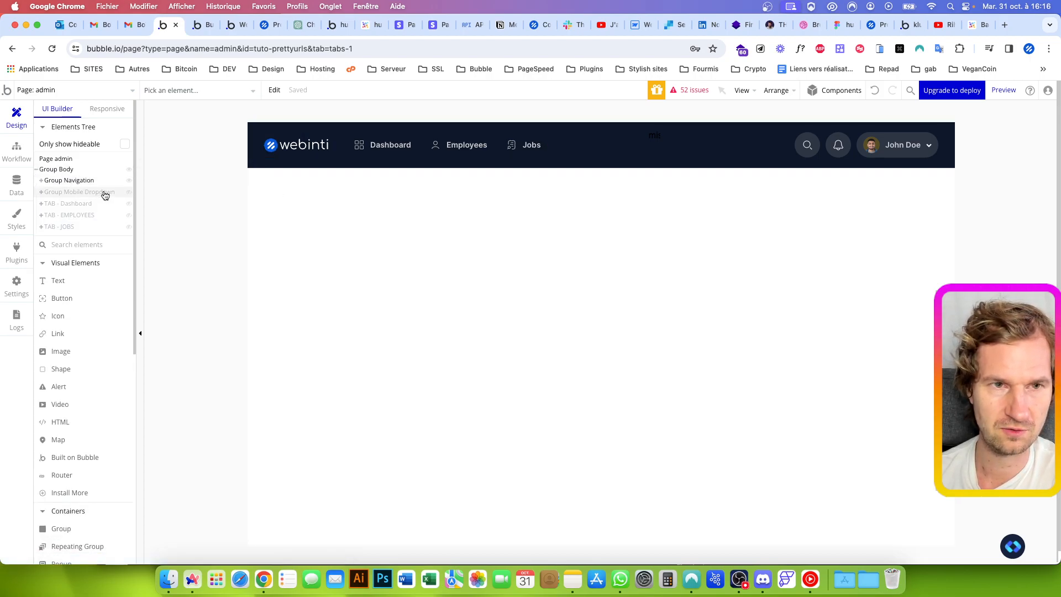
mouse_move(104, 195)
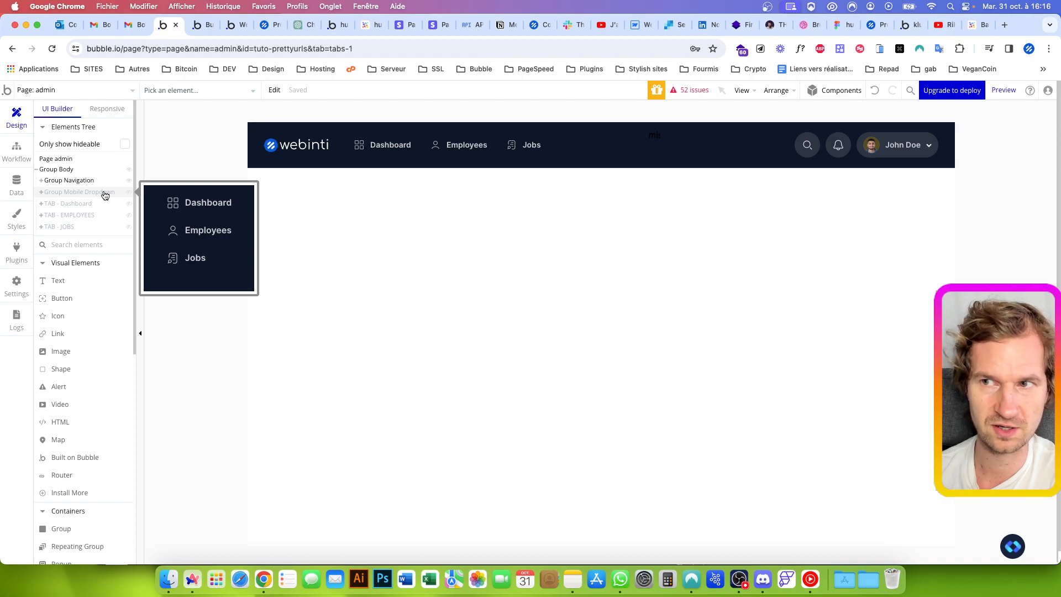
mouse_move(76, 206)
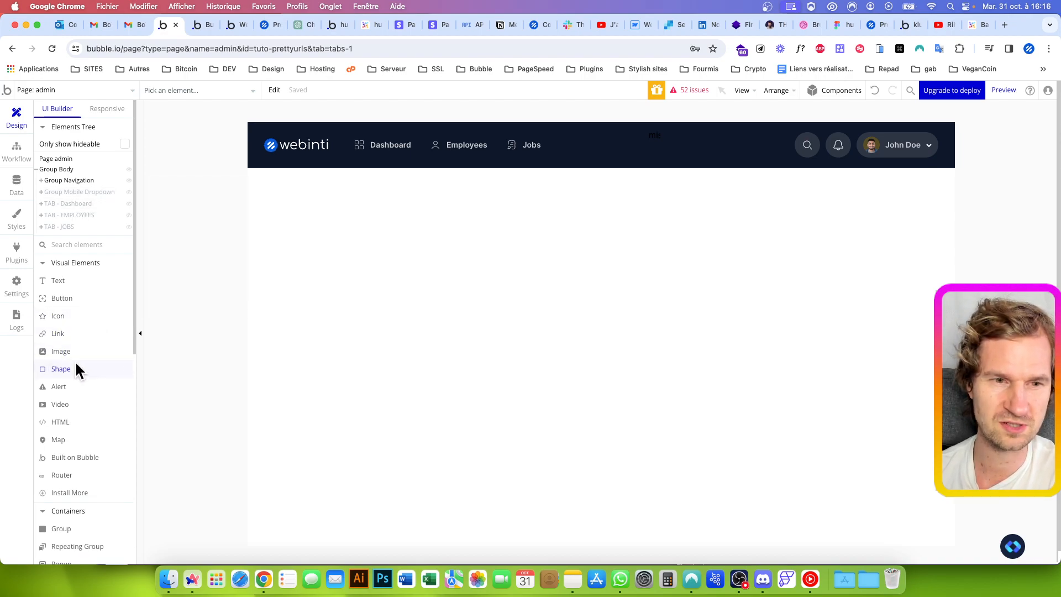
Place a new Router element in the navigation bar, in the empty area after the Jobs item
scroll(62, 304, "down", 1)
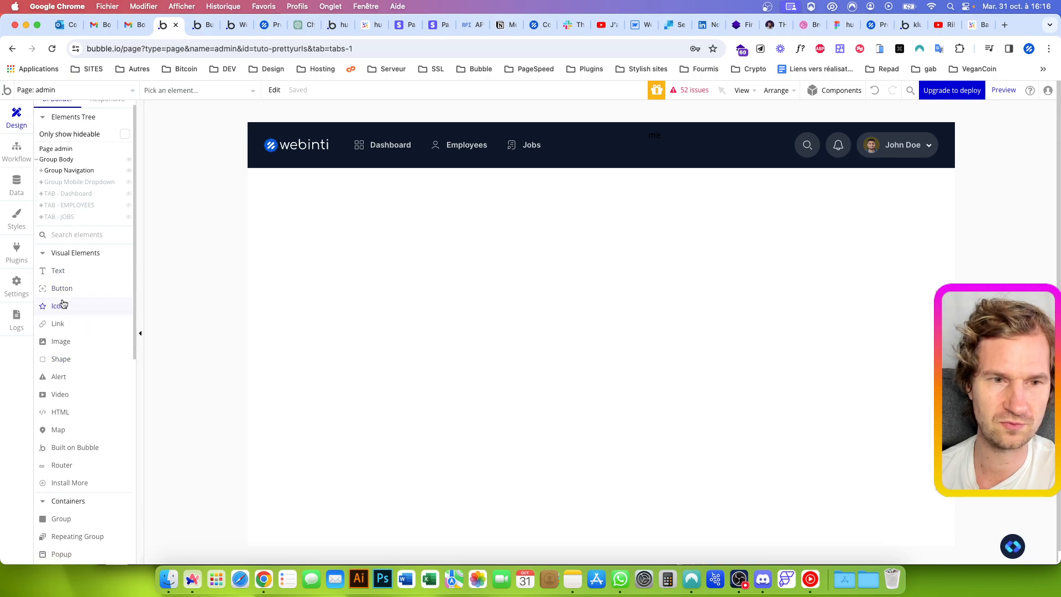
left_click(62, 466)
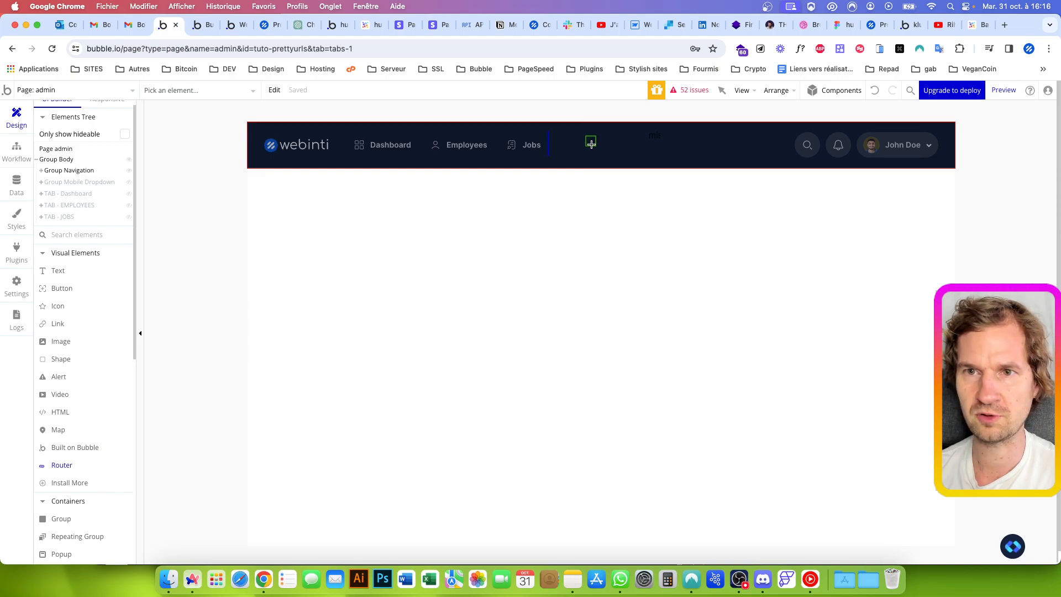
left_click(612, 132)
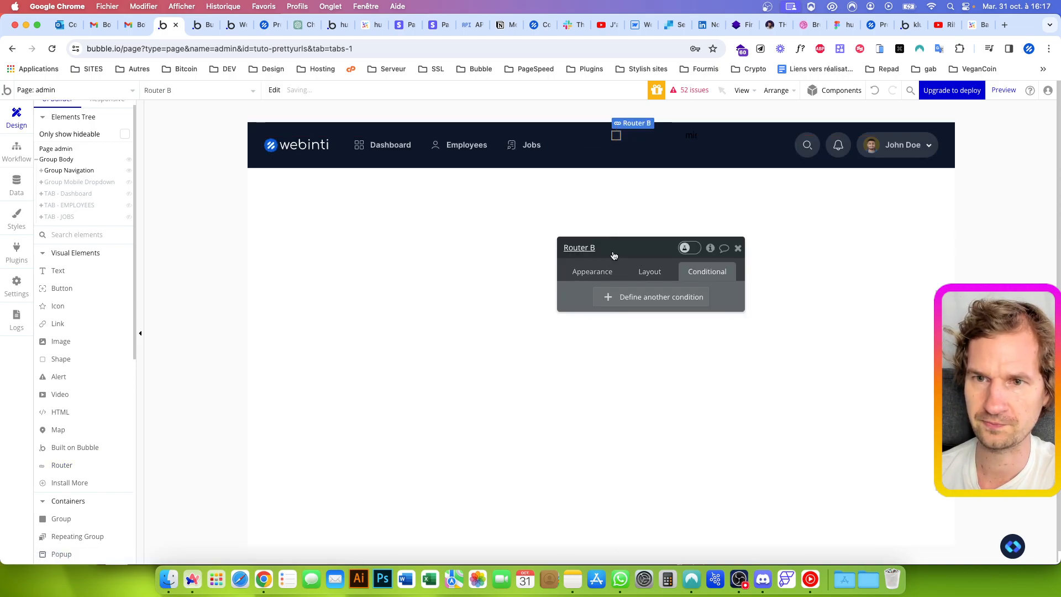
left_click(603, 138)
left_click(617, 135)
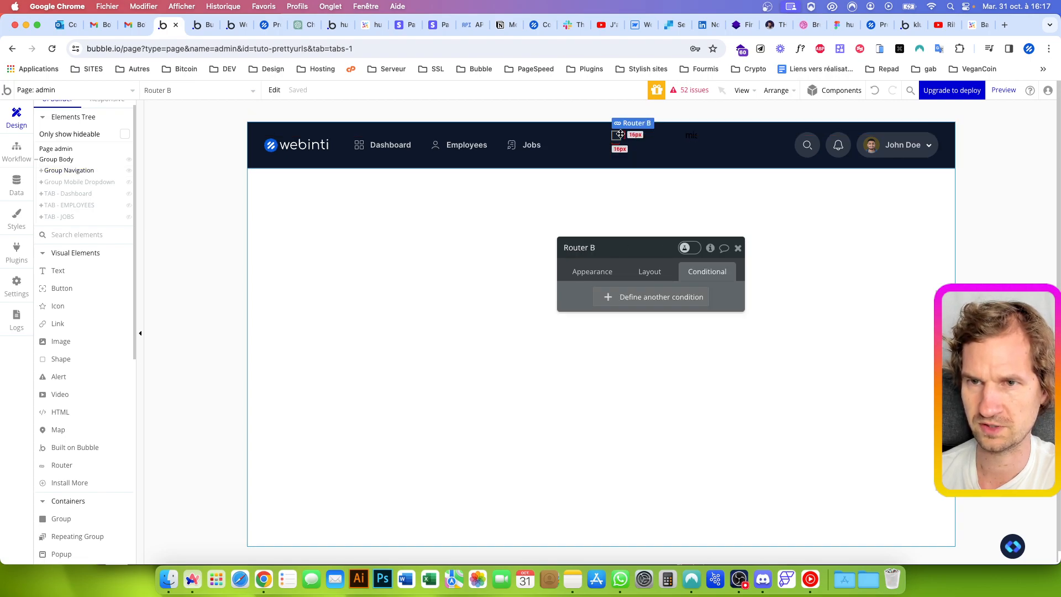
Search the page elements for "router" and select Router A to locate it in the header
left_click(210, 91)
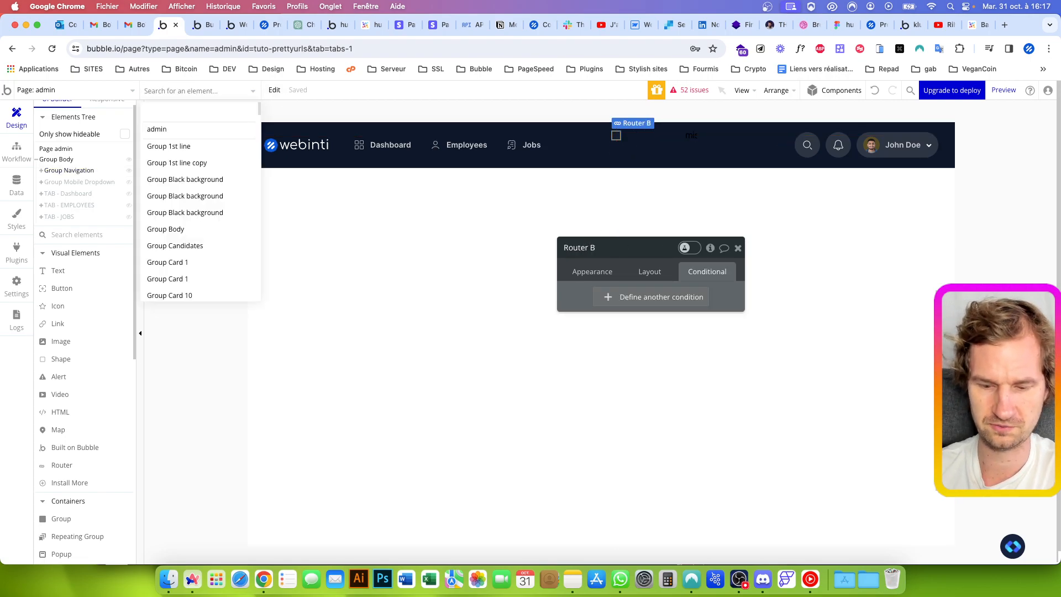
type("router")
left_click(191, 131)
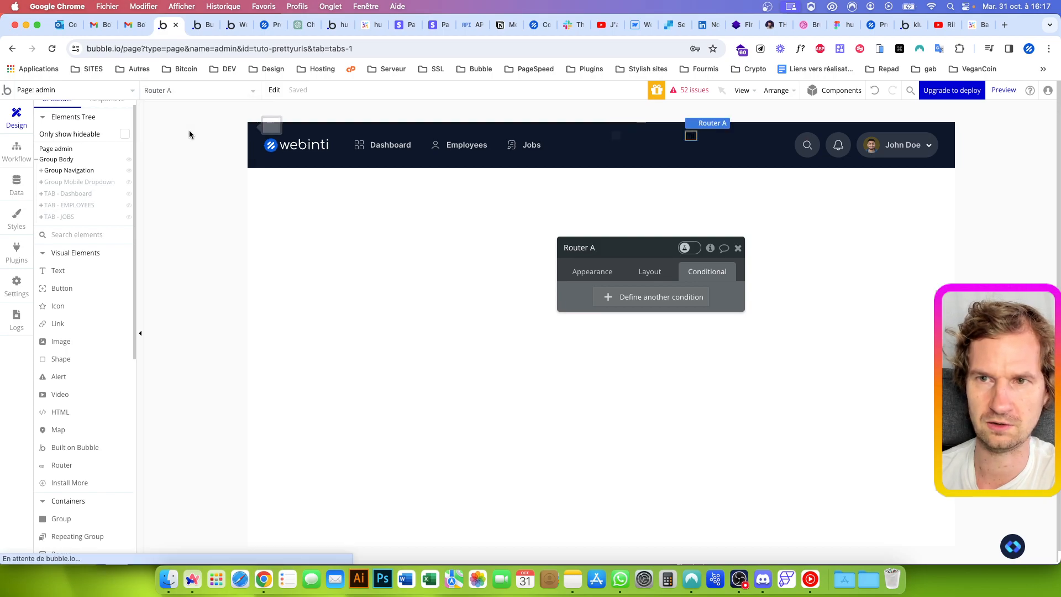
left_click(174, 97)
left_click(174, 110)
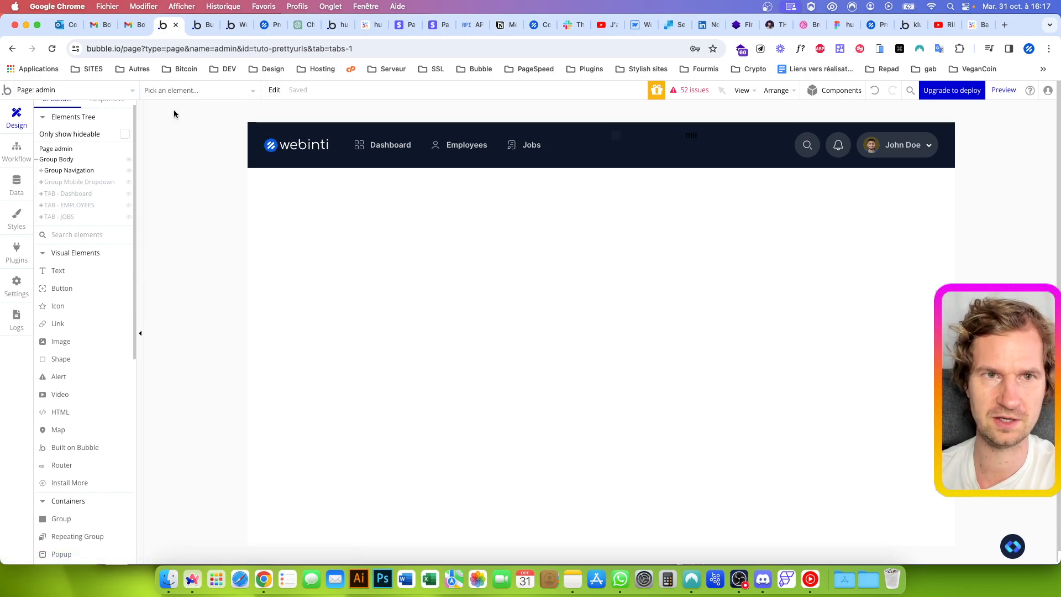
Find Router B among the page elements and delete it from the navigation bar
left_click(181, 95)
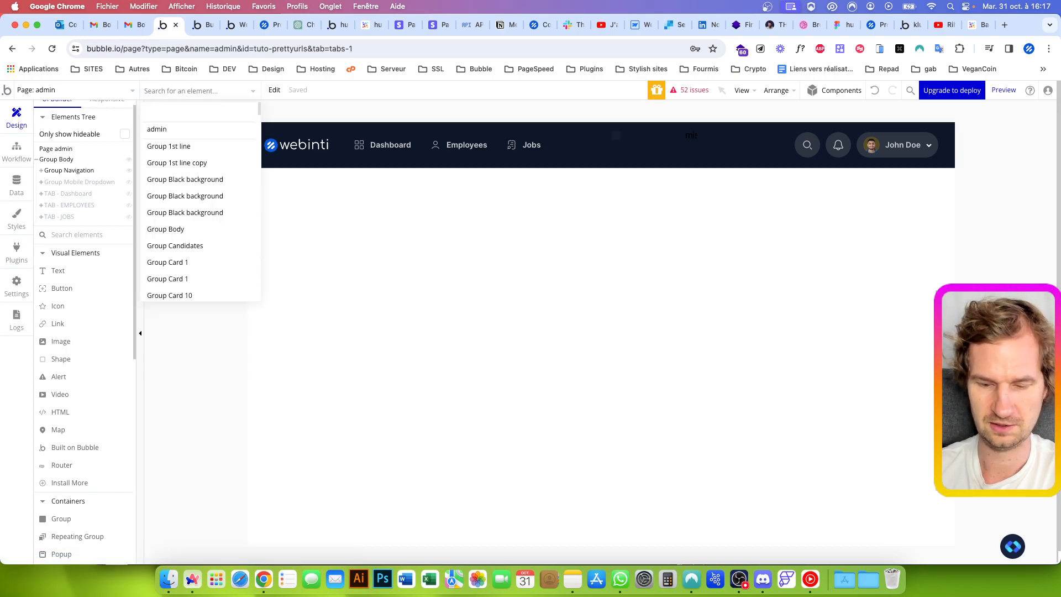
type("rout")
left_click(168, 144)
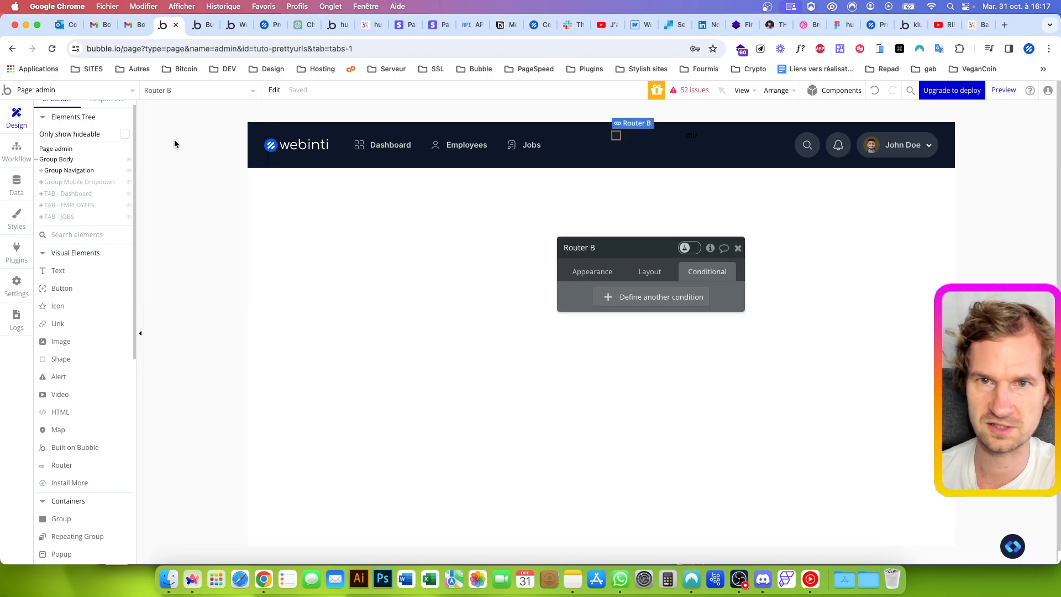
right_click(615, 136)
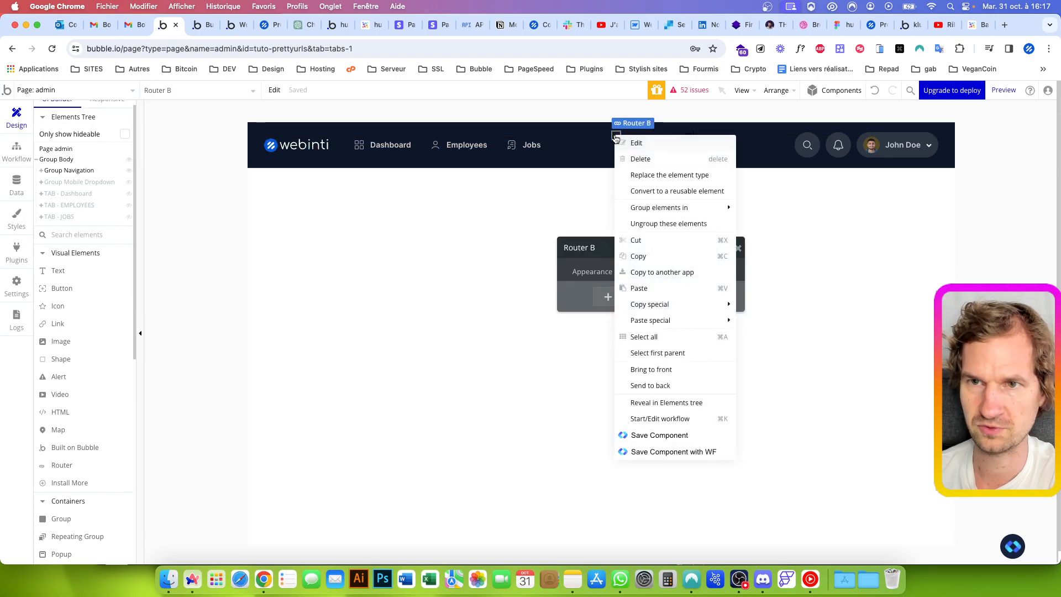
left_click(651, 157)
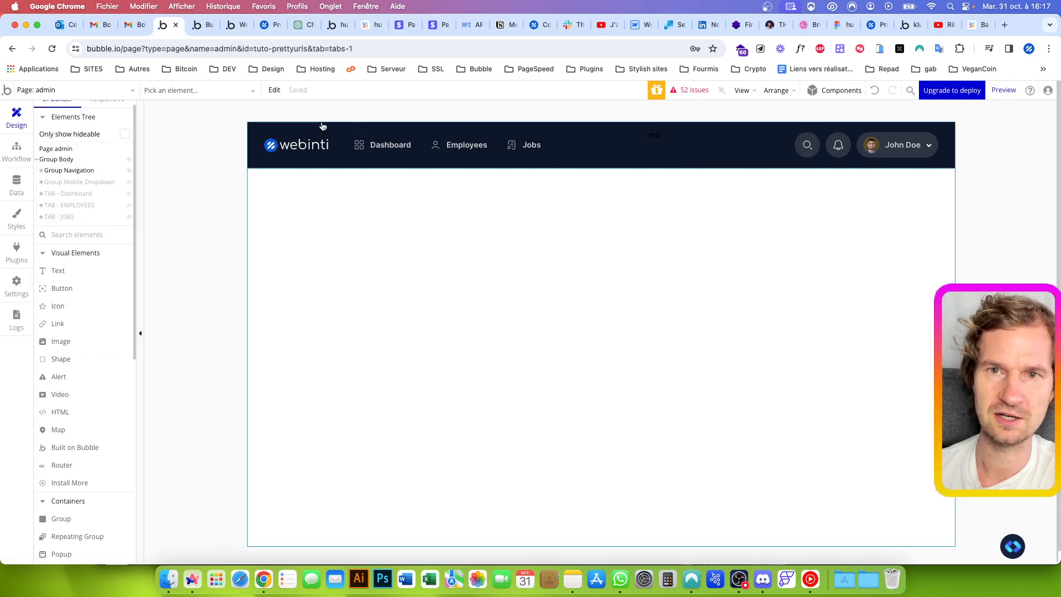
Select Router A through the element search and review its layout and appearance settings
left_click(182, 90)
type("rout")
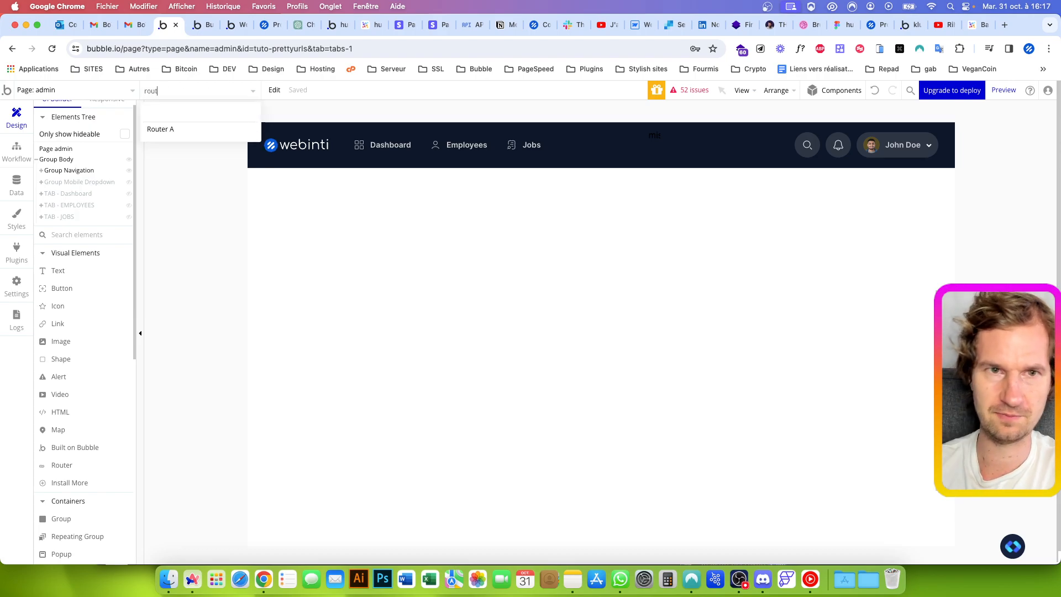
left_click(196, 131)
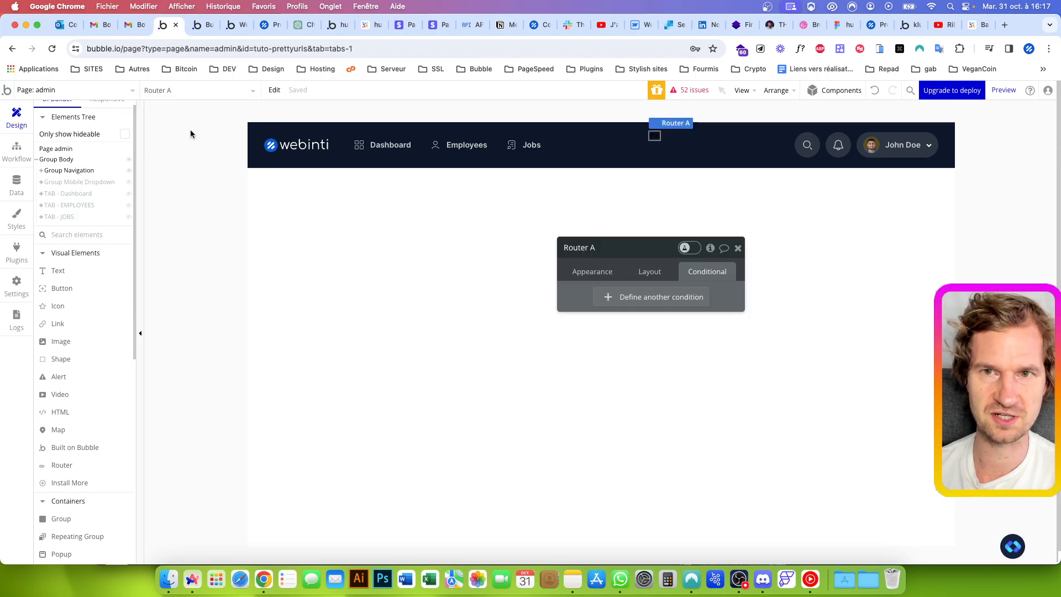
left_click(645, 272)
left_click(615, 273)
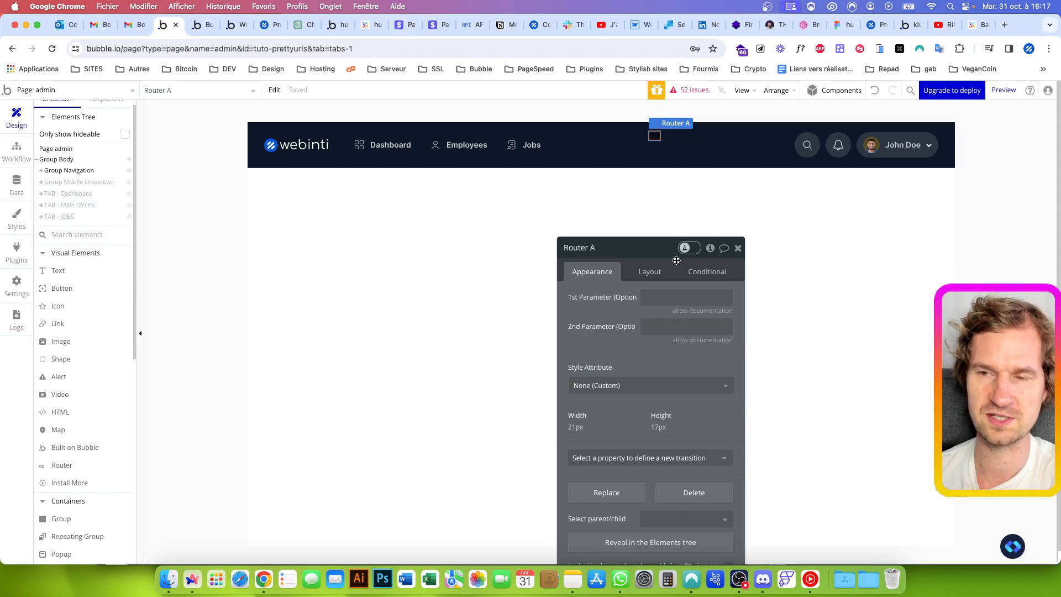
left_click(739, 248)
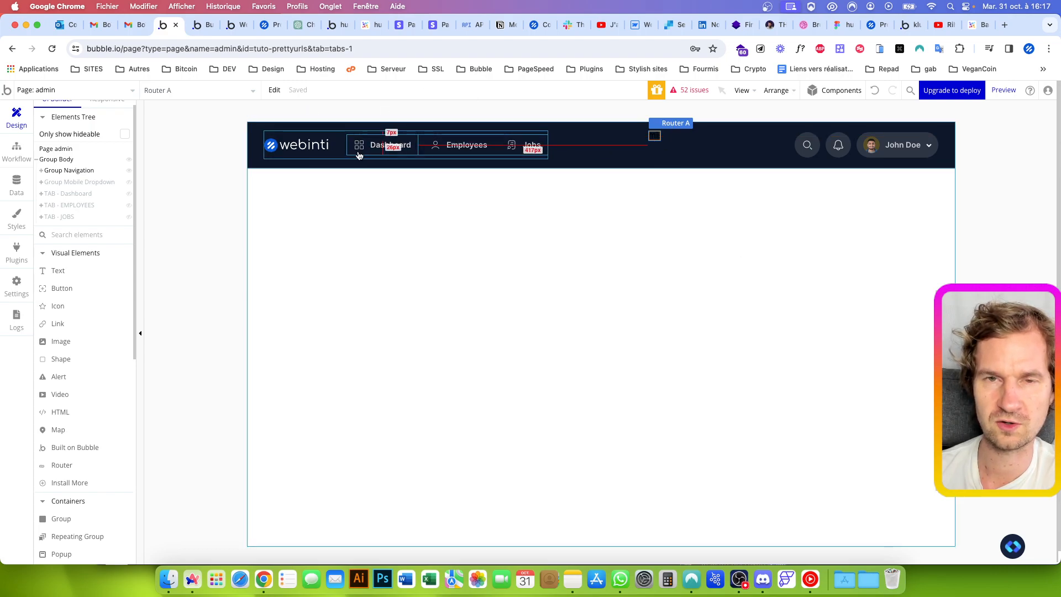
Open the click workflow of Group Home, the Dashboard item in the navigation bar
left_click(390, 147)
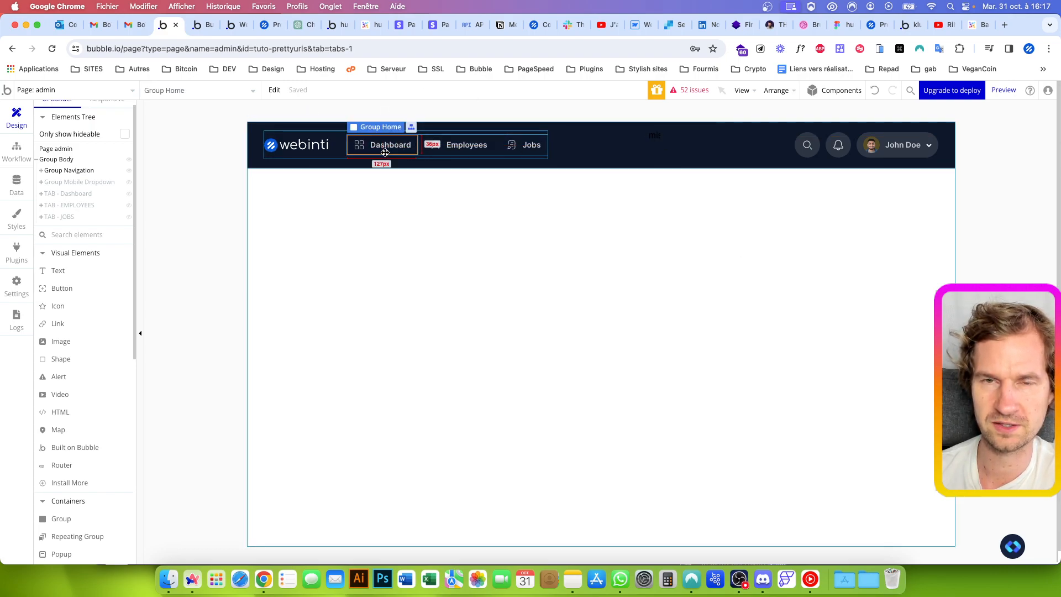
double_click(397, 149)
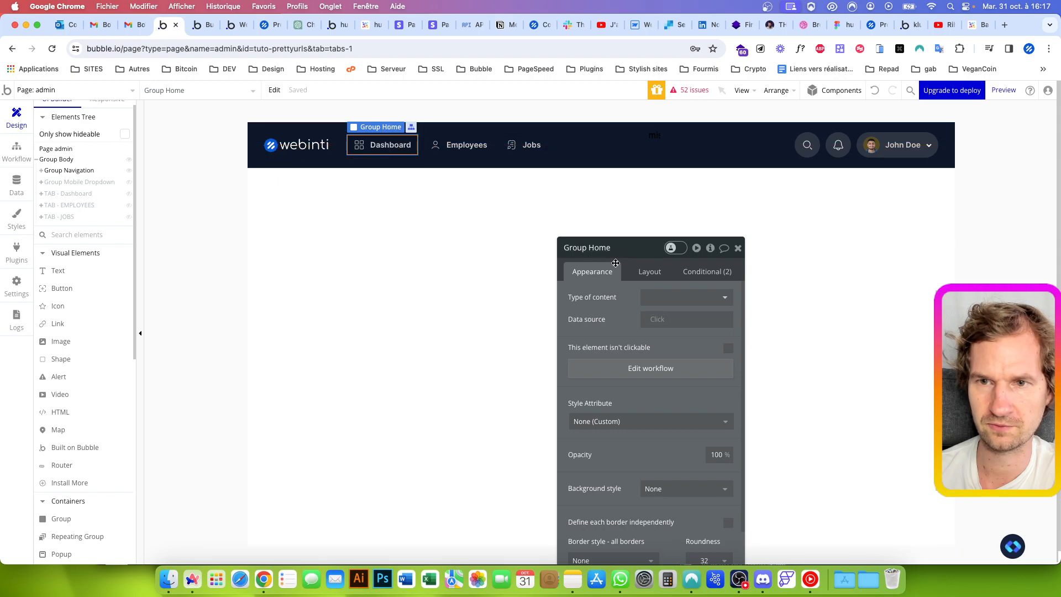
left_click_drag(652, 249, 660, 126)
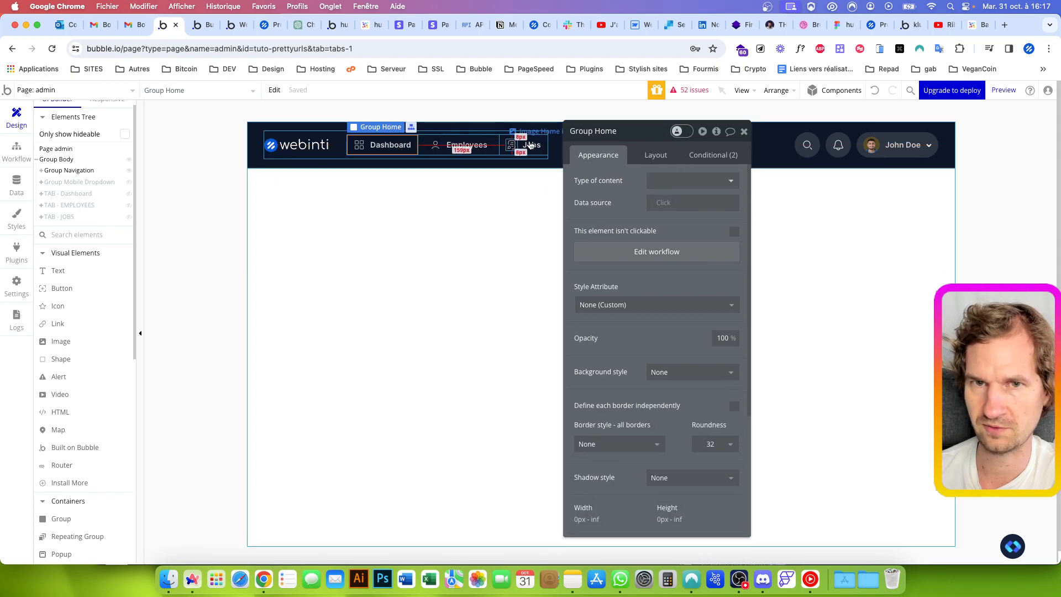
left_click(629, 253)
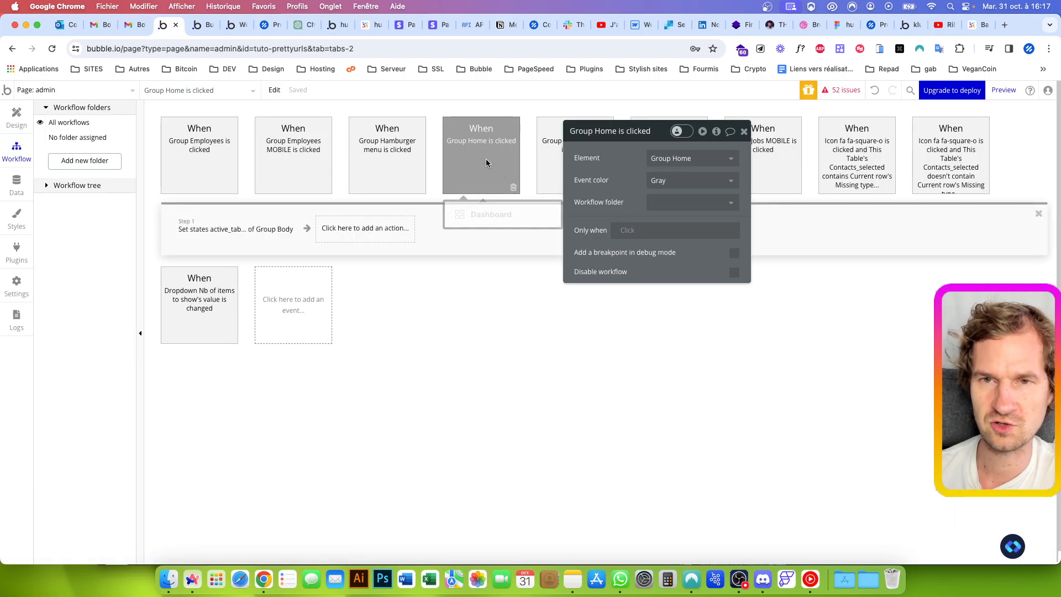
Replace the Set state action in the Group Home click workflow with a Change URL a Router action
left_click(254, 236)
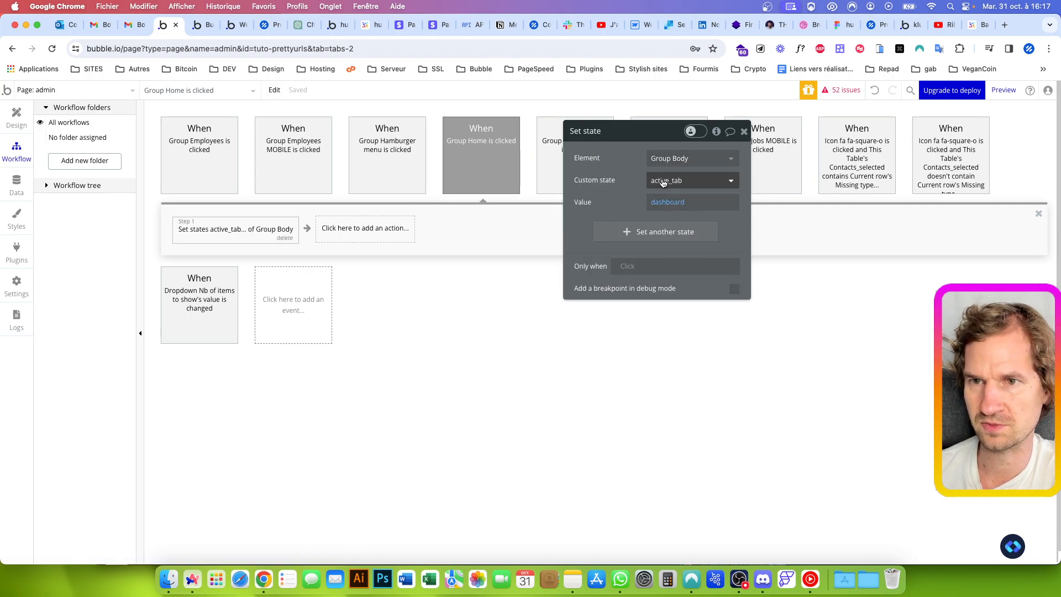
left_click(667, 205)
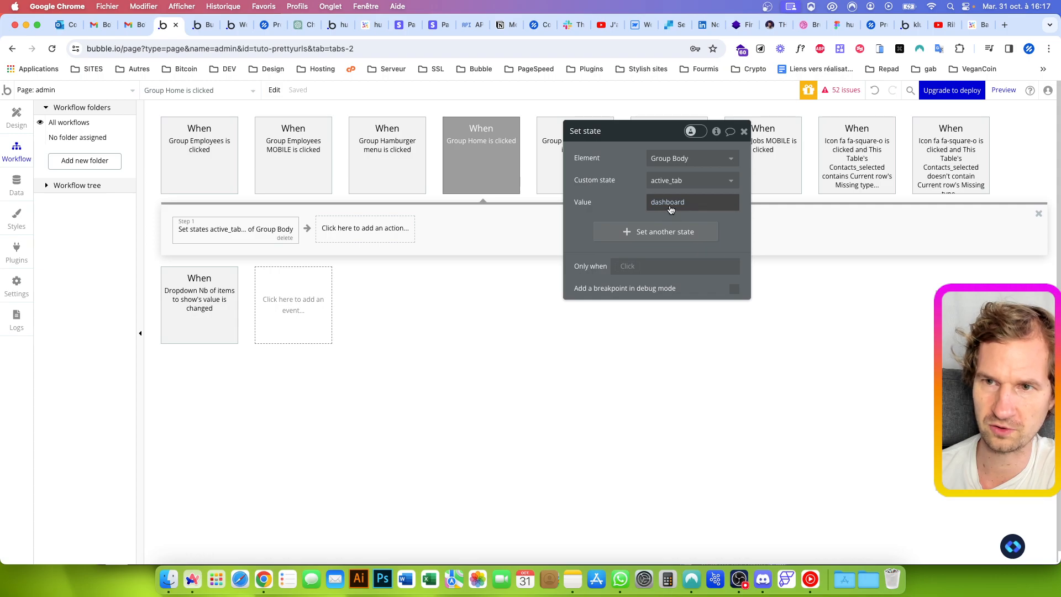
left_click(630, 202)
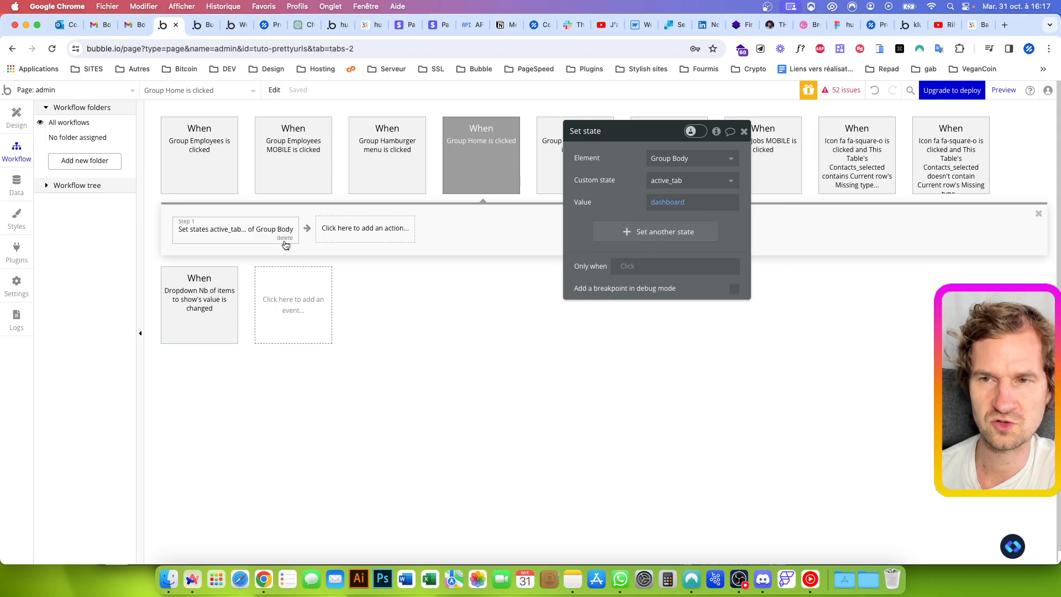
left_click(285, 239)
left_click(243, 233)
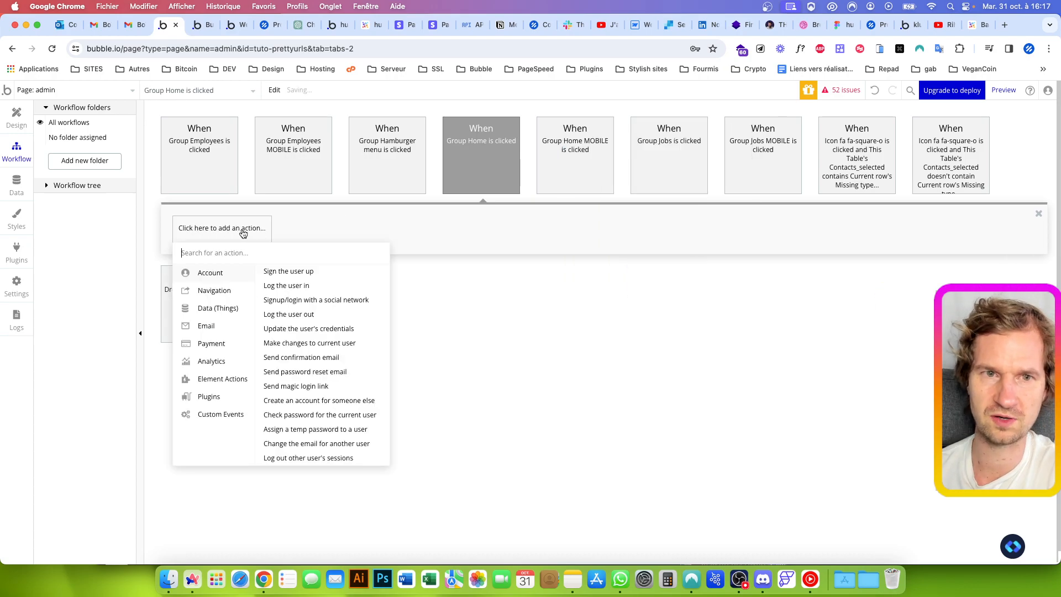
type("change")
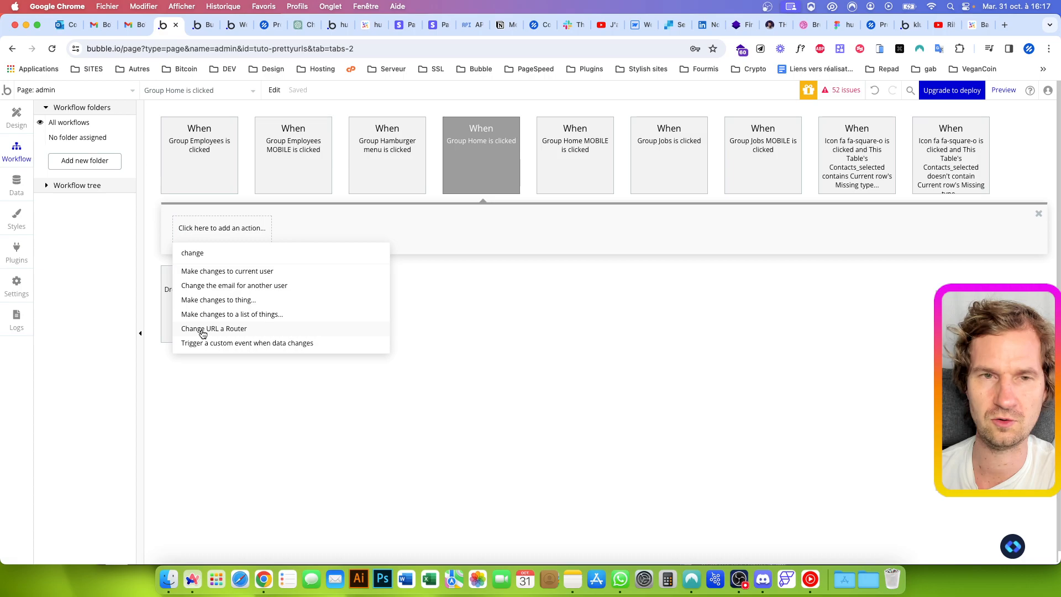
left_click(202, 329)
Try the dynamic Website home URL as the new_url of Router A, and clear the value again
left_click(667, 177)
left_click(767, 185)
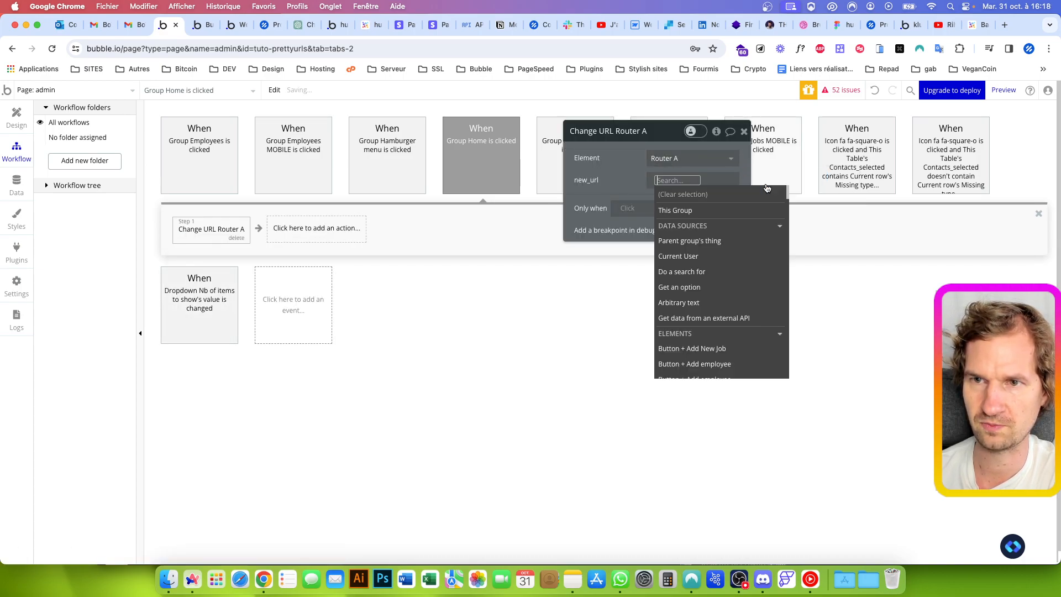
scroll(718, 249, "down", 10)
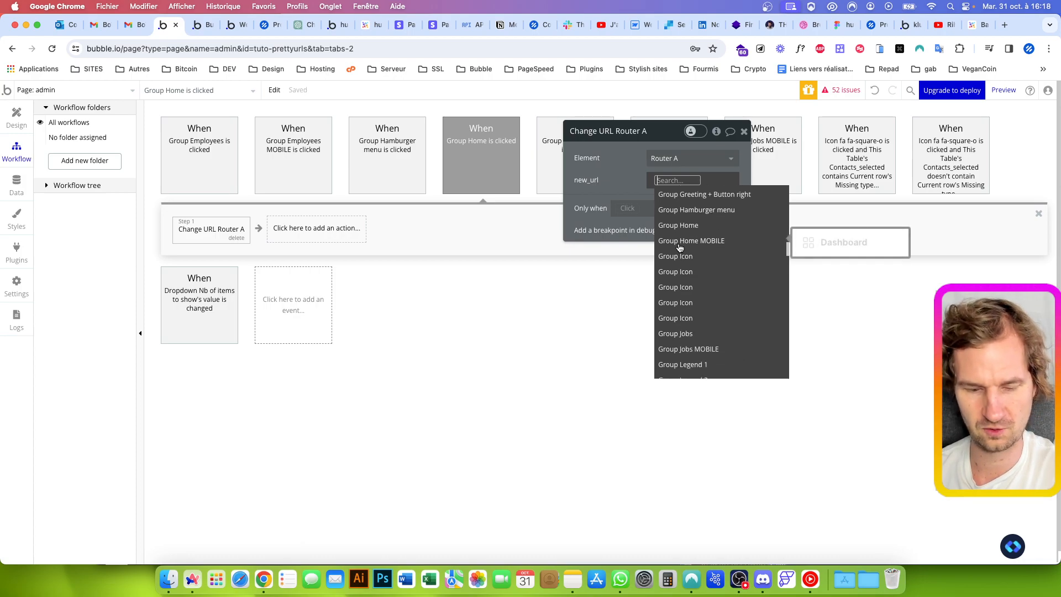
type("web")
left_click(703, 212)
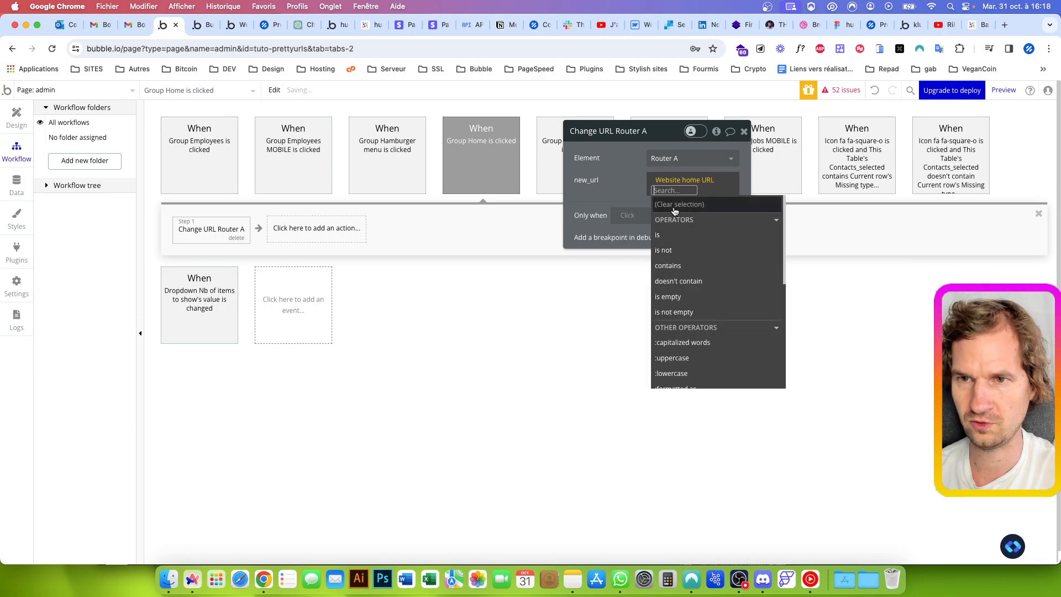
left_click(637, 195)
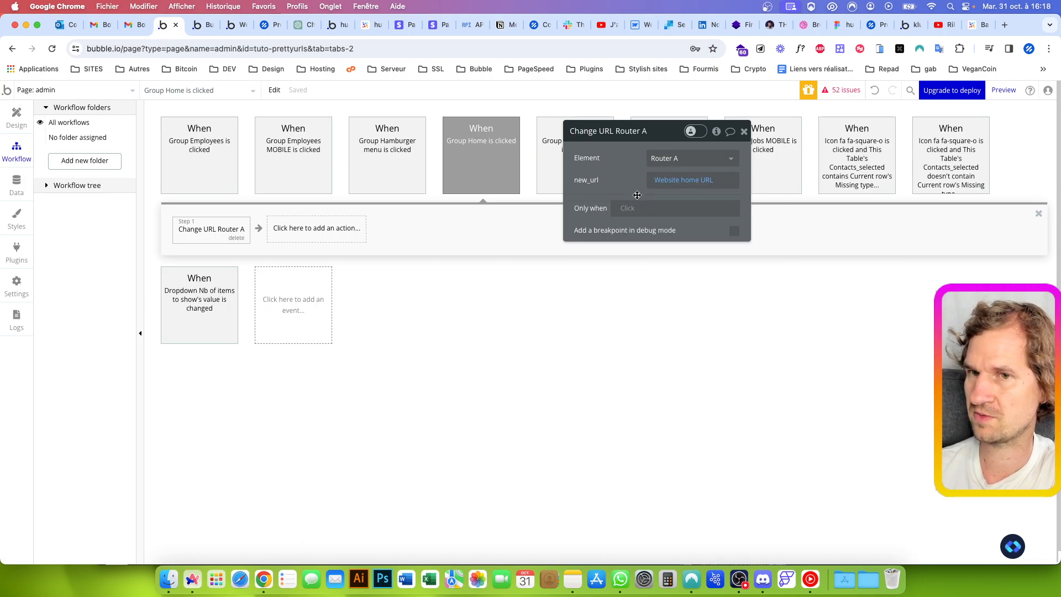
left_click(690, 185)
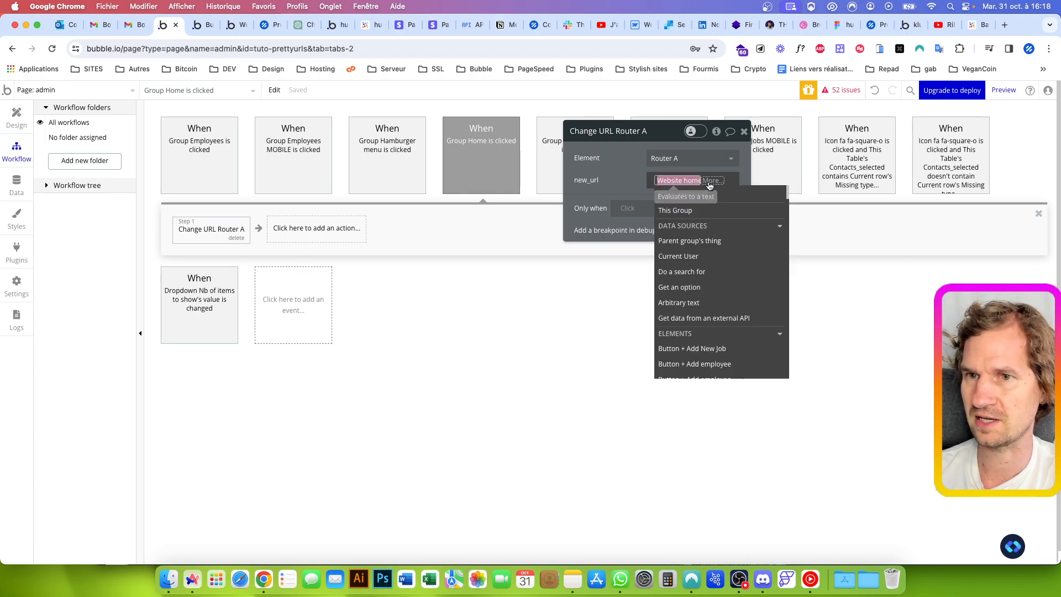
key("BackSpace")
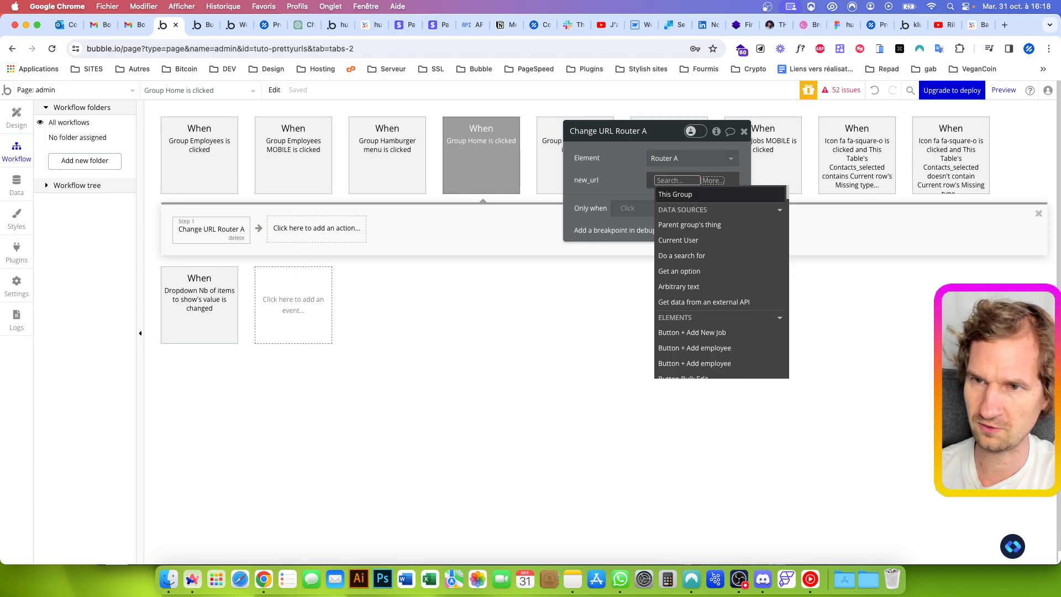
left_click(718, 181)
key("BackSpace")
key("BackSpace")
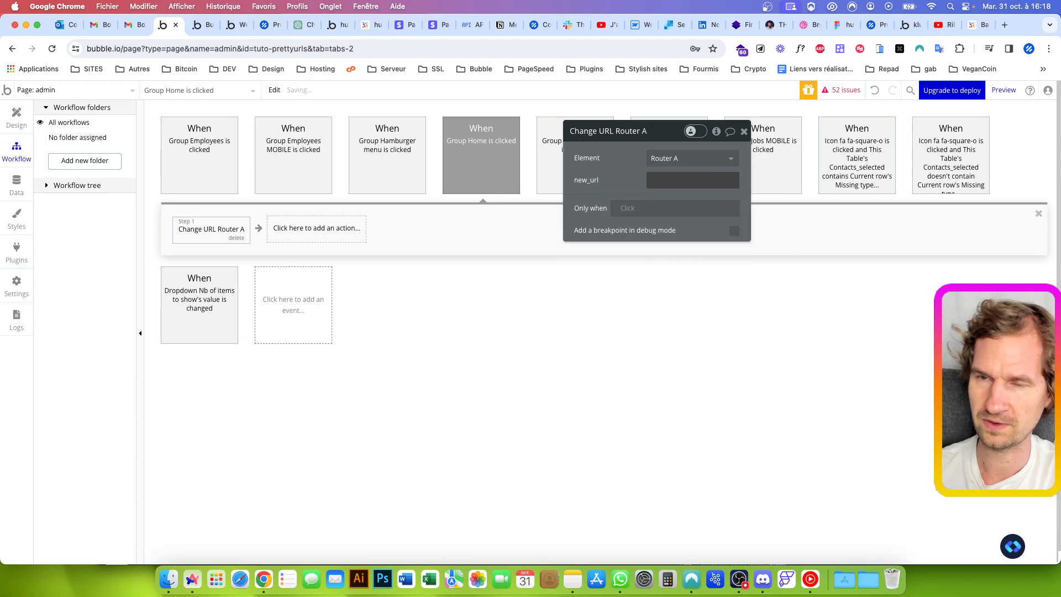
left_click(704, 179)
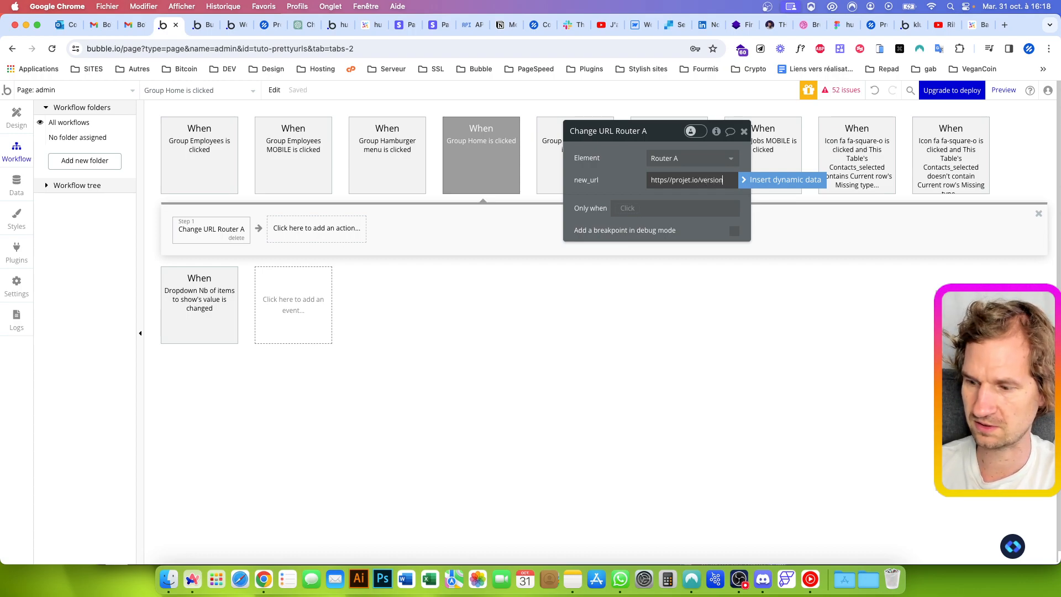
key("super+a")
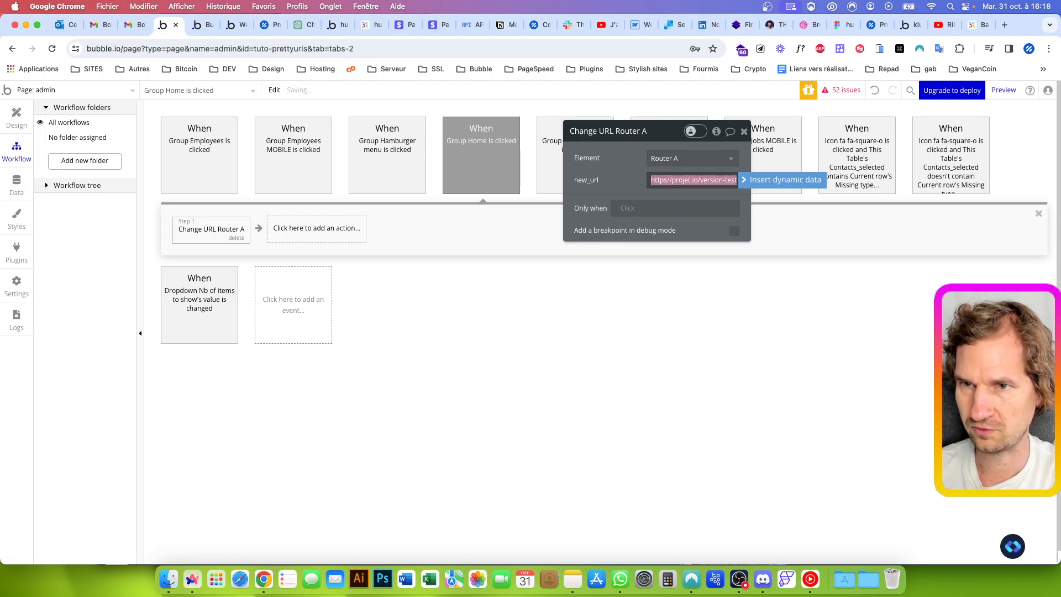
key("BackSpace")
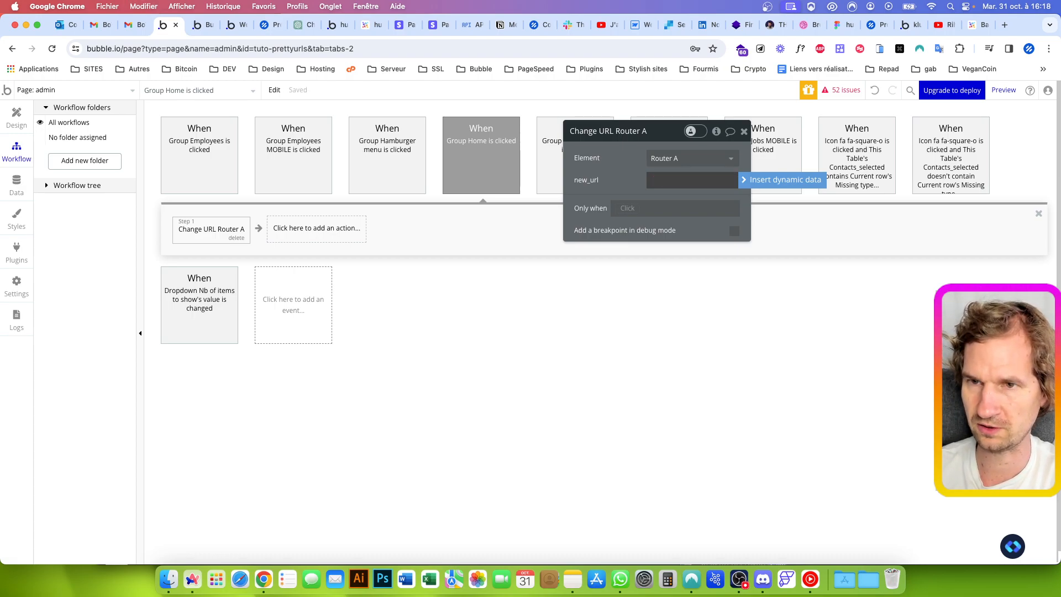
Insert the dynamic Website home URL as the new_url of the Change URL Router A action
left_click(787, 181)
type("web")
left_click(689, 212)
left_click(619, 182)
Examine the base part of the app preview's address that precedes admin, and return to the workflow editor
left_click(206, 25)
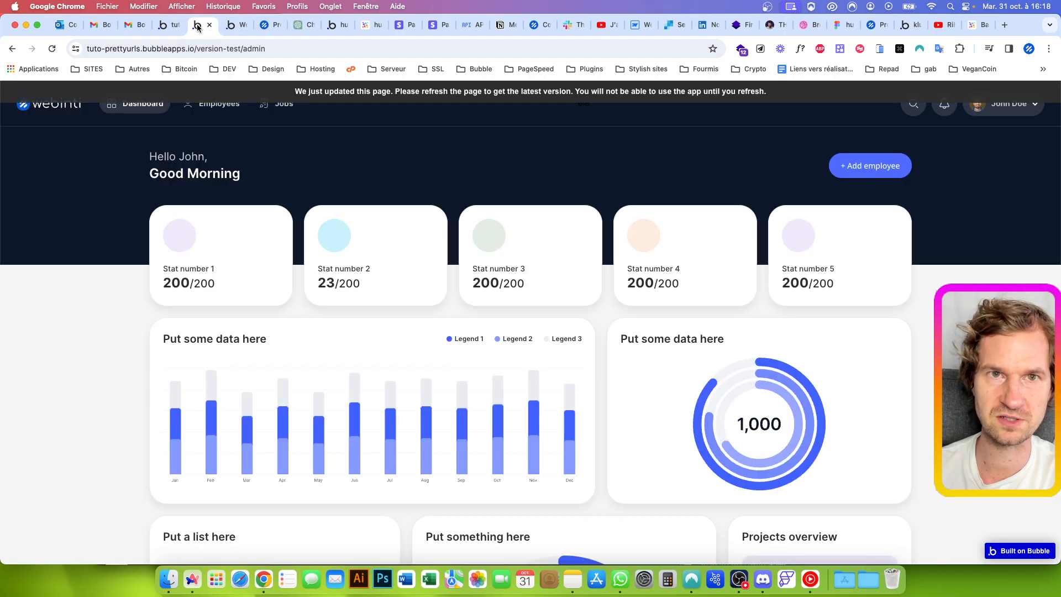
left_click_drag(269, 49, 46, 49)
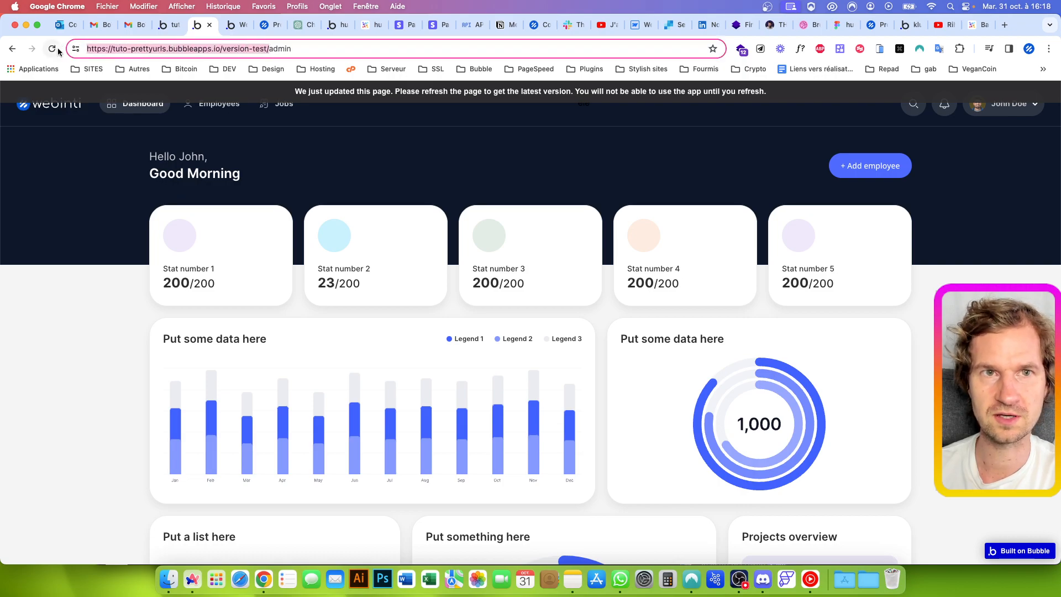
left_click(174, 27)
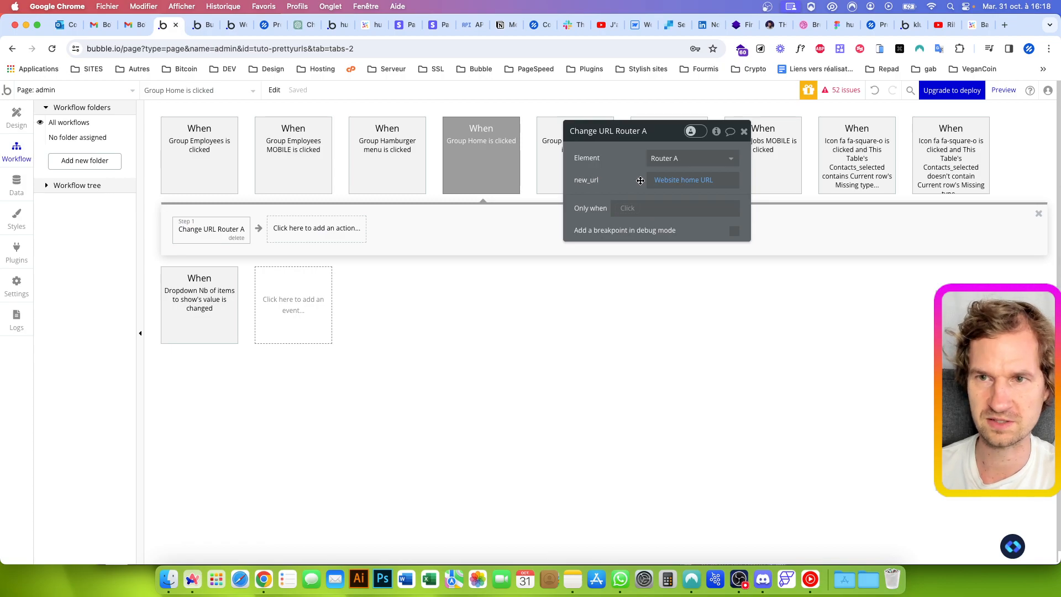
Append admin/dashboard after Website home URL in the new_url of Router A
left_click(730, 179)
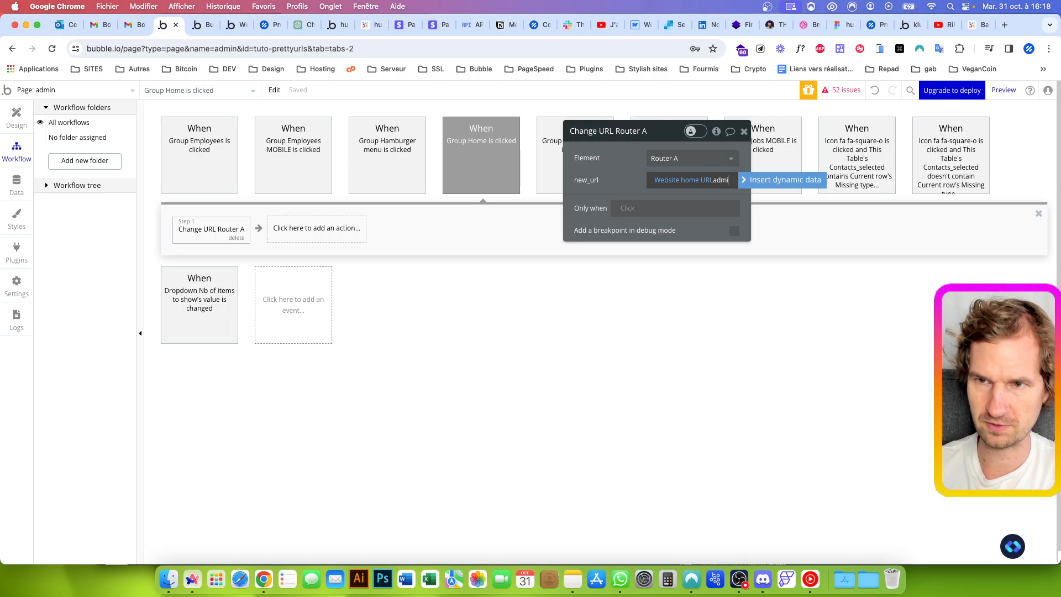
type("admin/dashboard")
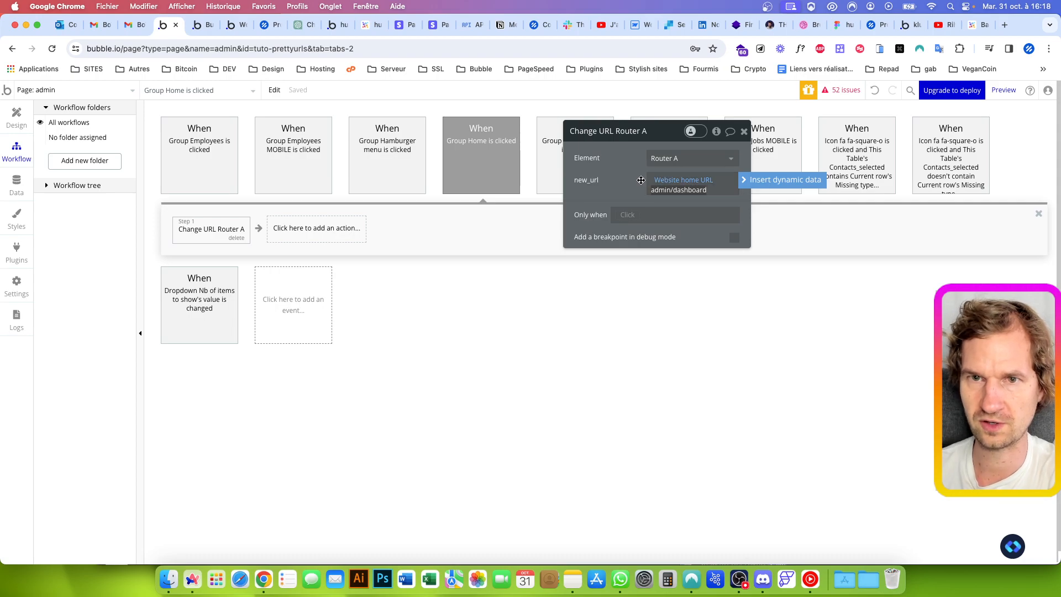
left_click(634, 180)
Reload the admin page in the app preview and test the URL change with the Dashboard item
left_click(203, 26)
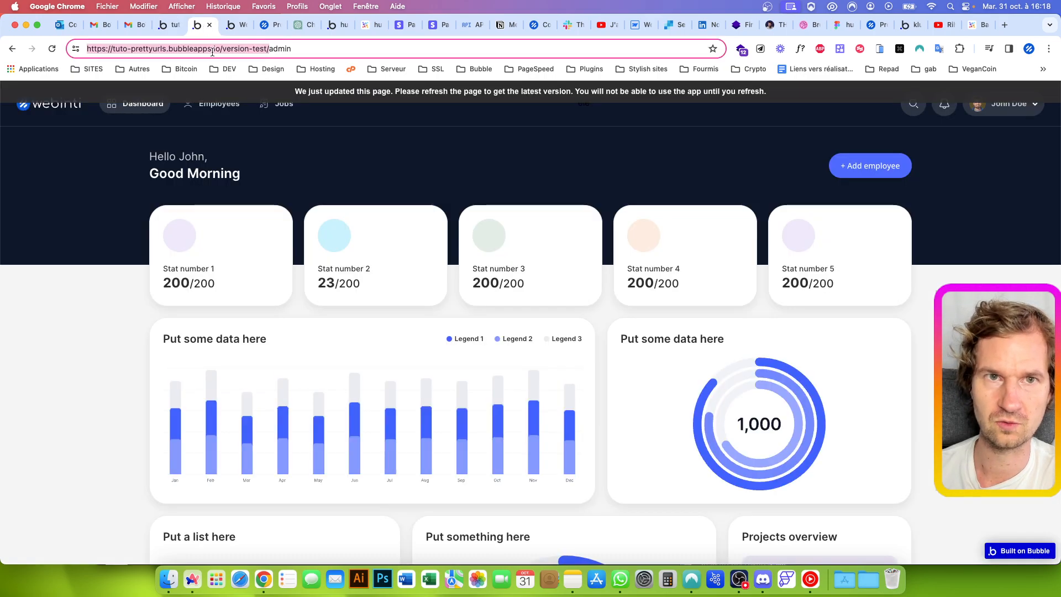
key("Return")
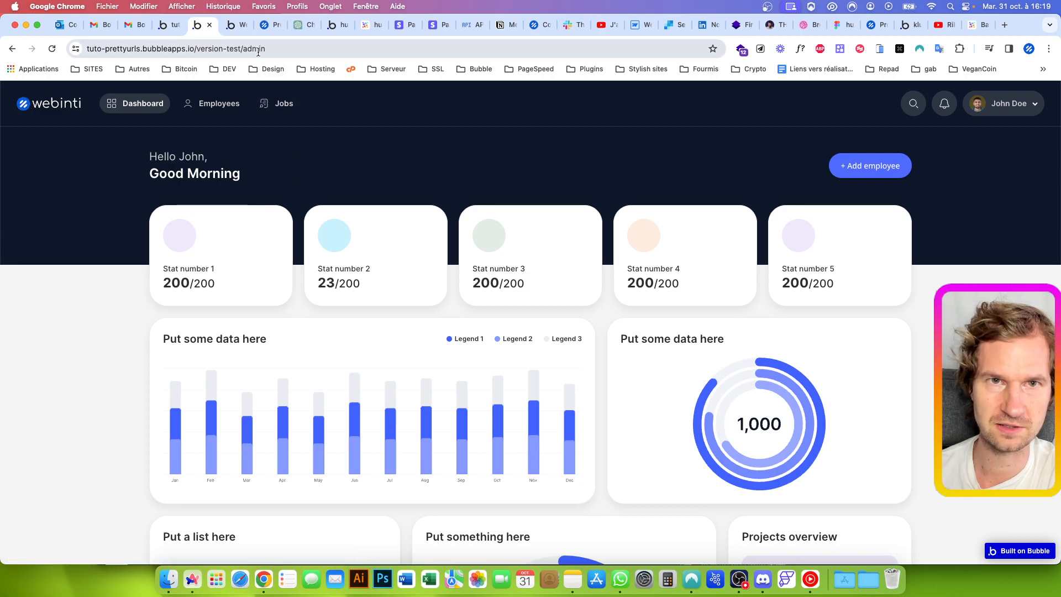
left_click(138, 105)
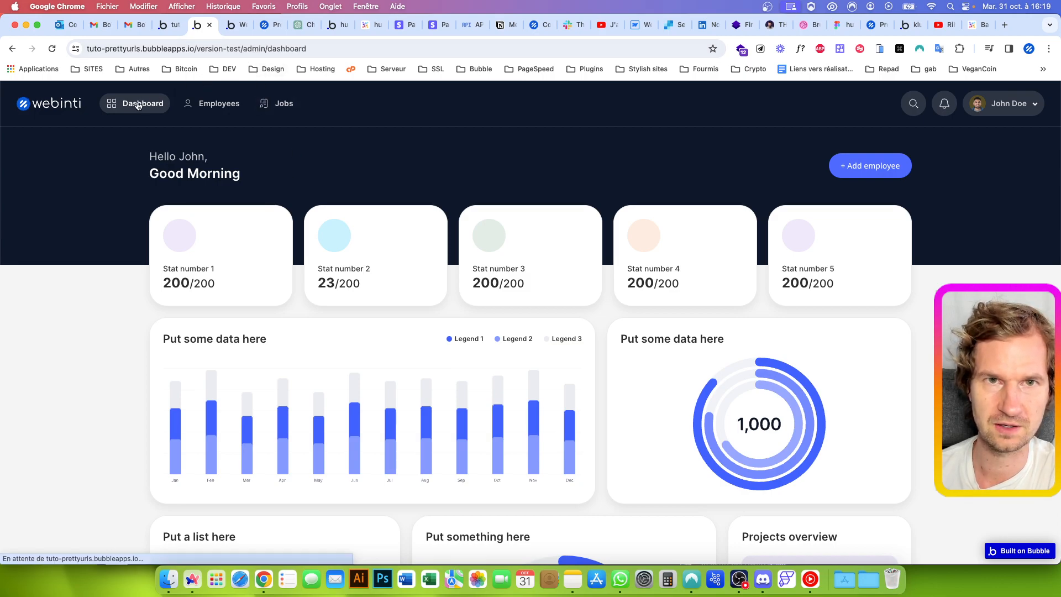
Return to the workflow editor and retype the first letter of dashboard in new_url, trying a capital D before restoring lowercase d
left_click(168, 30)
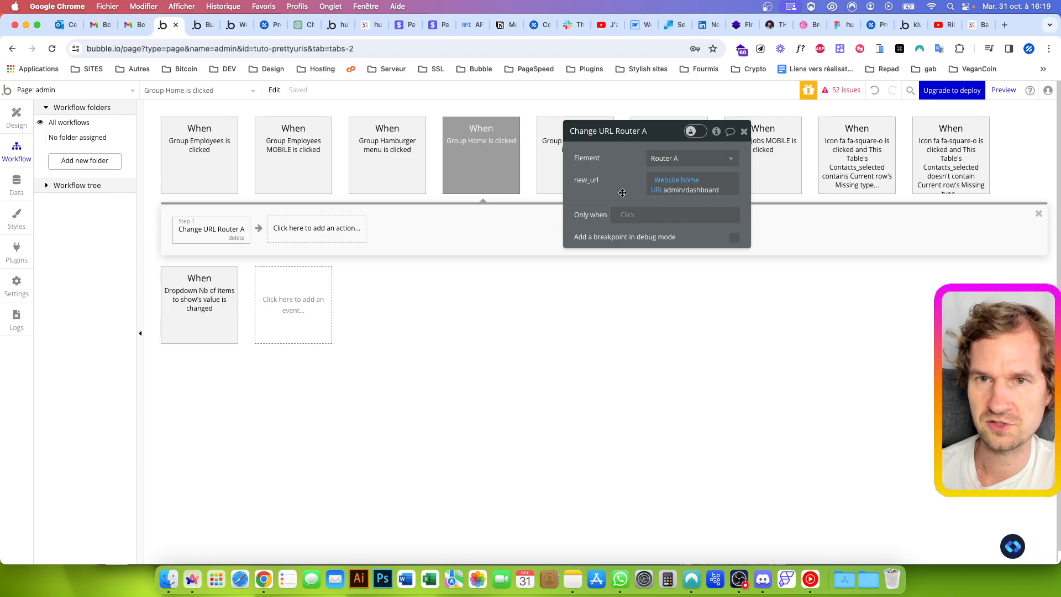
double_click(681, 190)
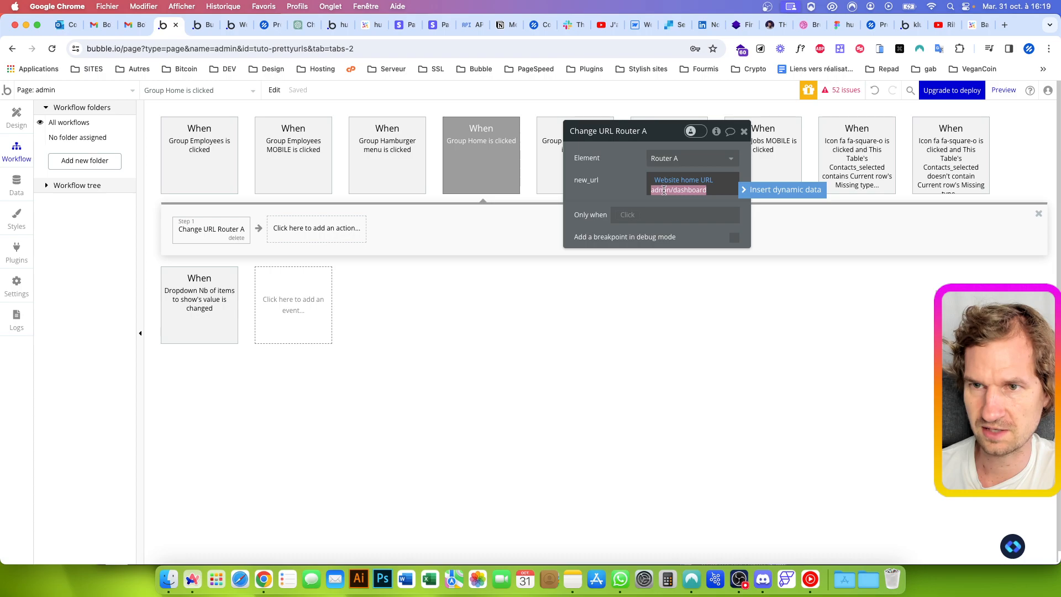
left_click(674, 192)
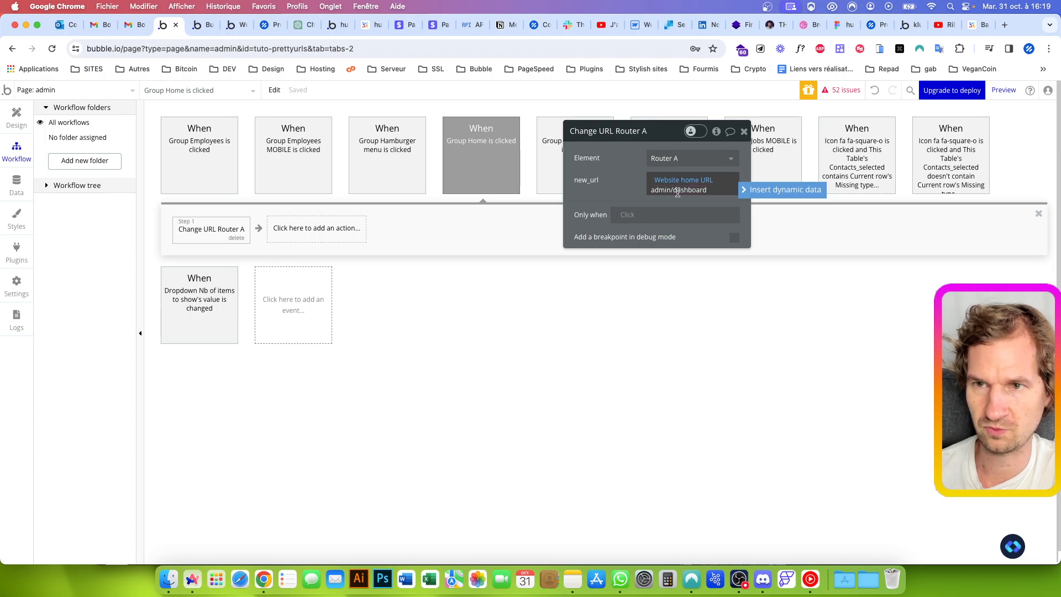
key("Delete")
type("D")
key("BackSpace")
type("d")
left_click(635, 189)
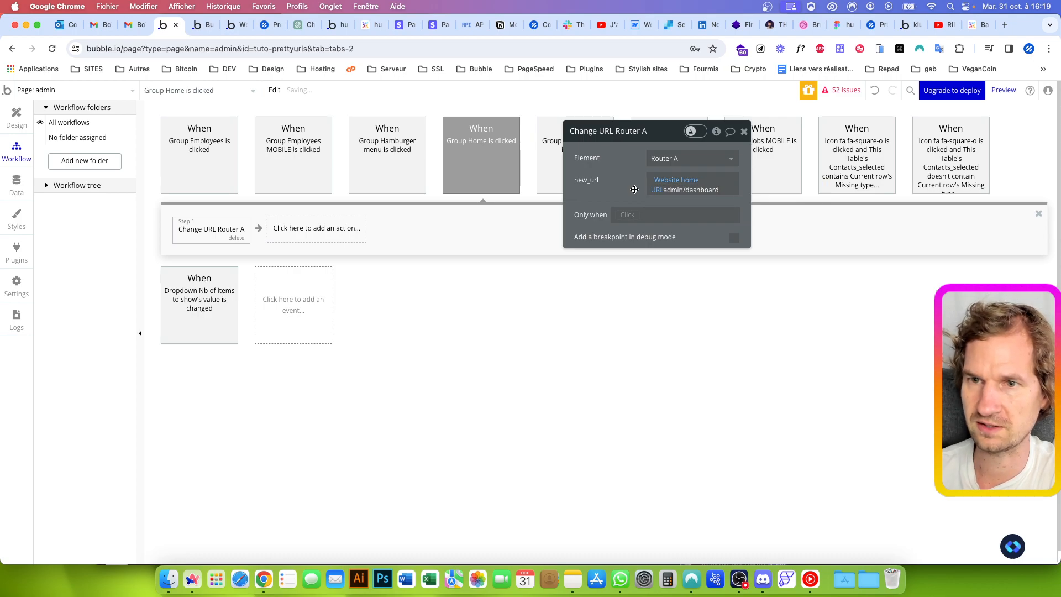
left_click(669, 189)
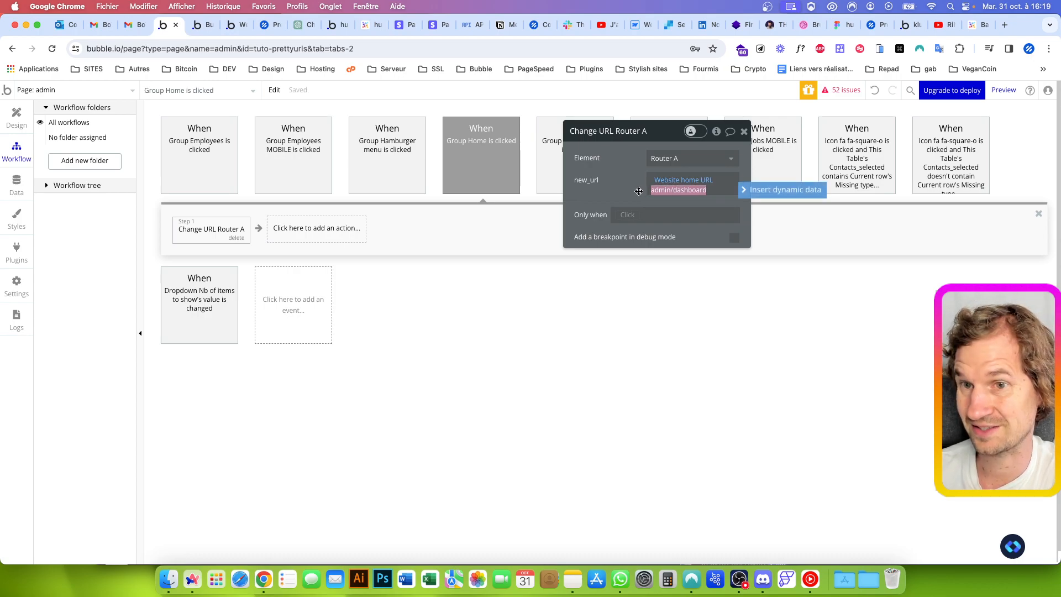
left_click(639, 191)
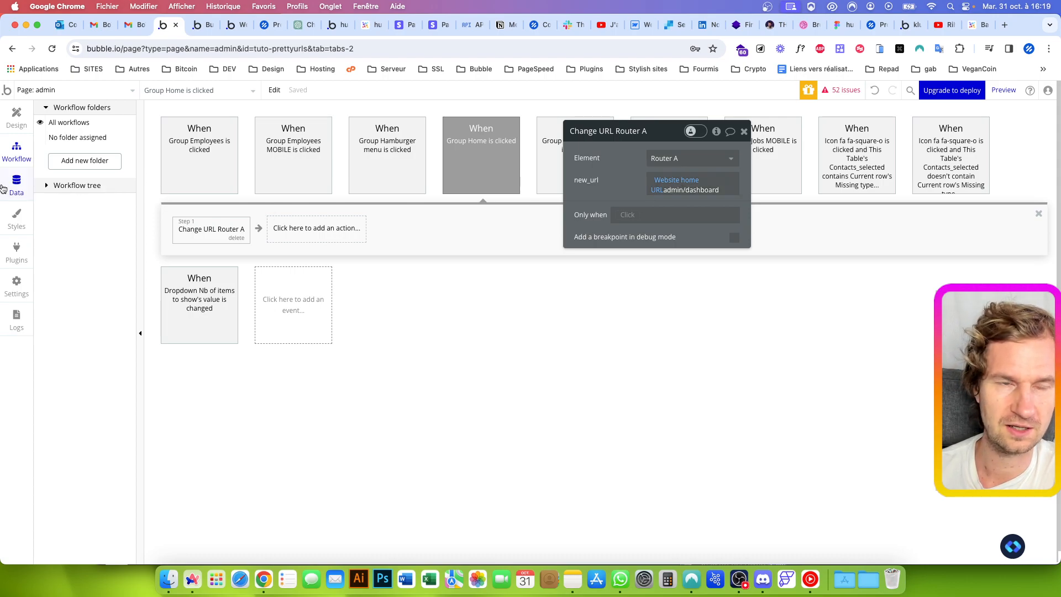
Open the app's option sets and examine the admin/dashboard option in OS_URLS
left_click(17, 184)
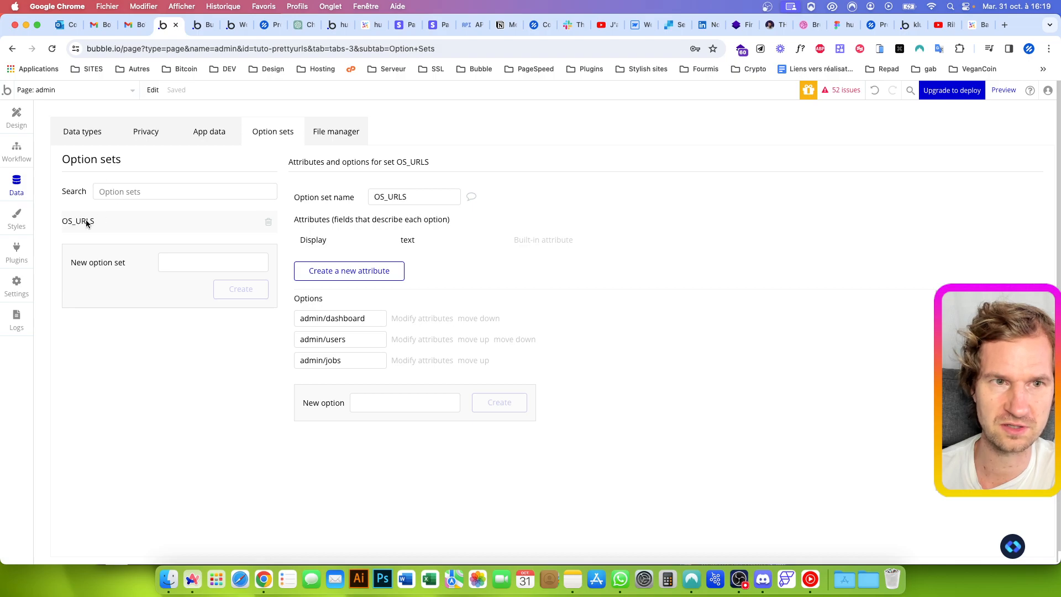
left_click(307, 321)
left_click_drag(369, 318, 279, 336)
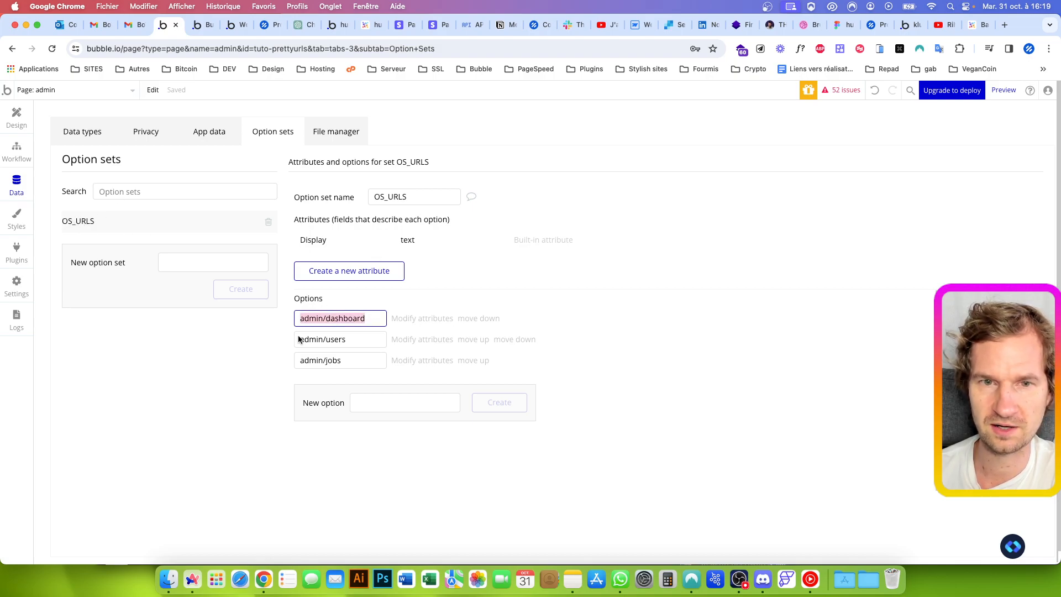
Examine the admin/users and admin/jobs options in the OS_URLS option set
left_click_drag(346, 339, 260, 342)
left_click_drag(351, 361, 177, 361)
left_click(177, 362)
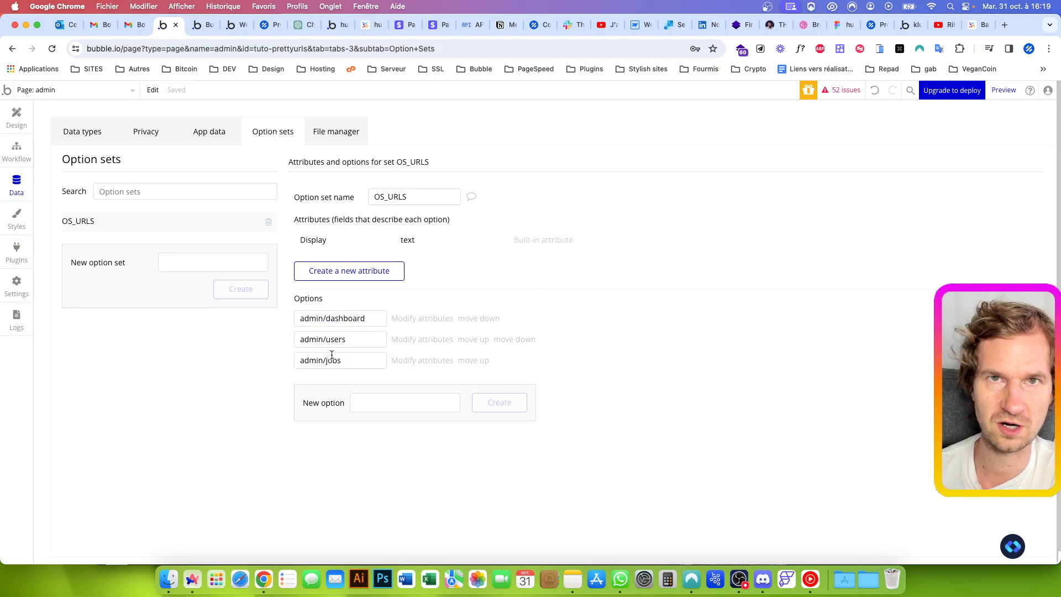
Return to the Group Home is clicked workflow and remove the typed admin/dashboard text from the Change URL action's new_url
left_click(17, 117)
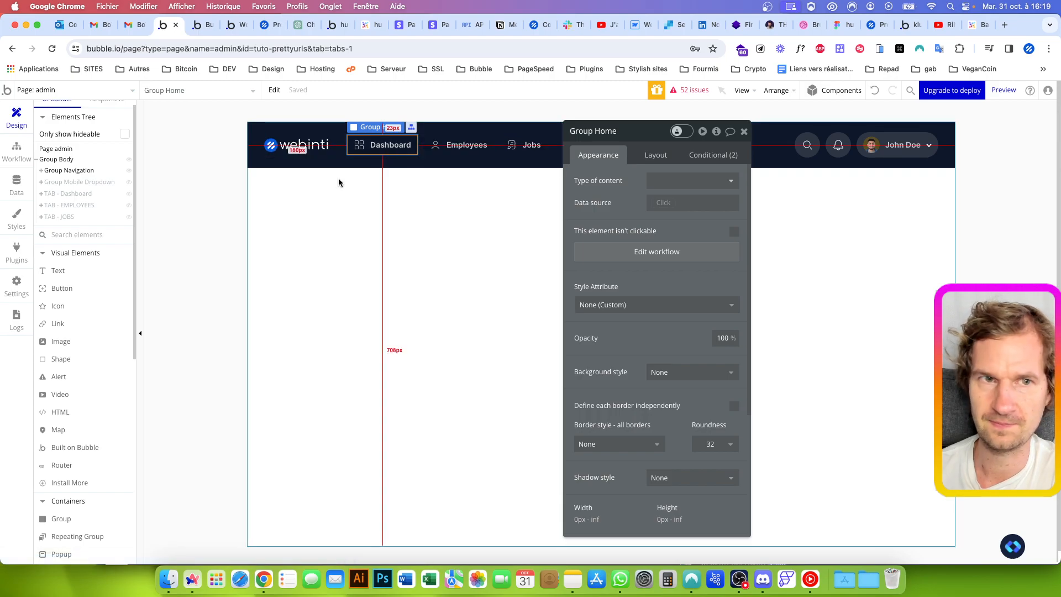
left_click(17, 149)
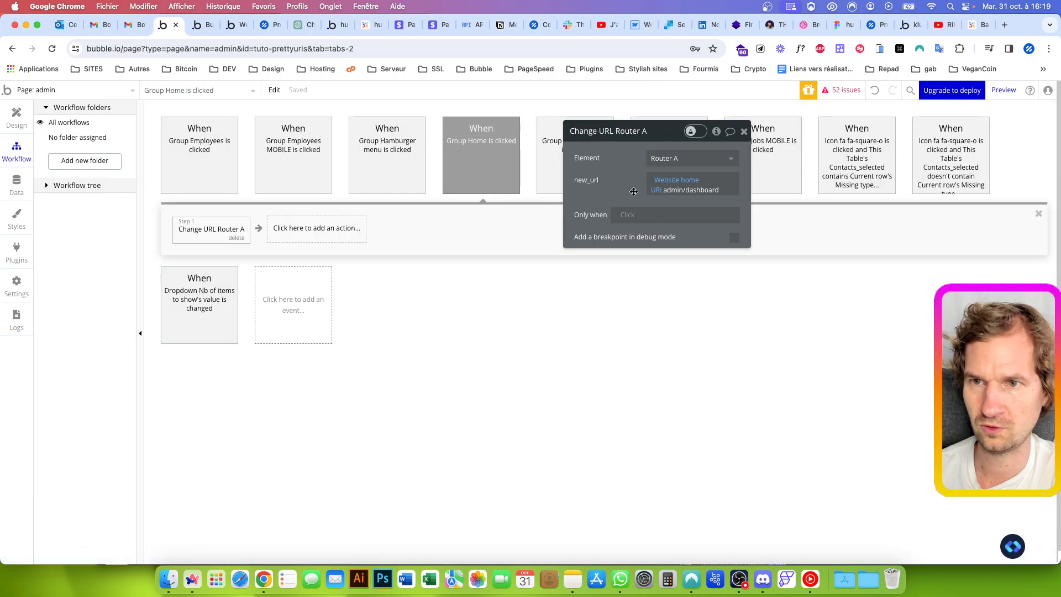
triple_click(692, 192)
key("BackSpace")
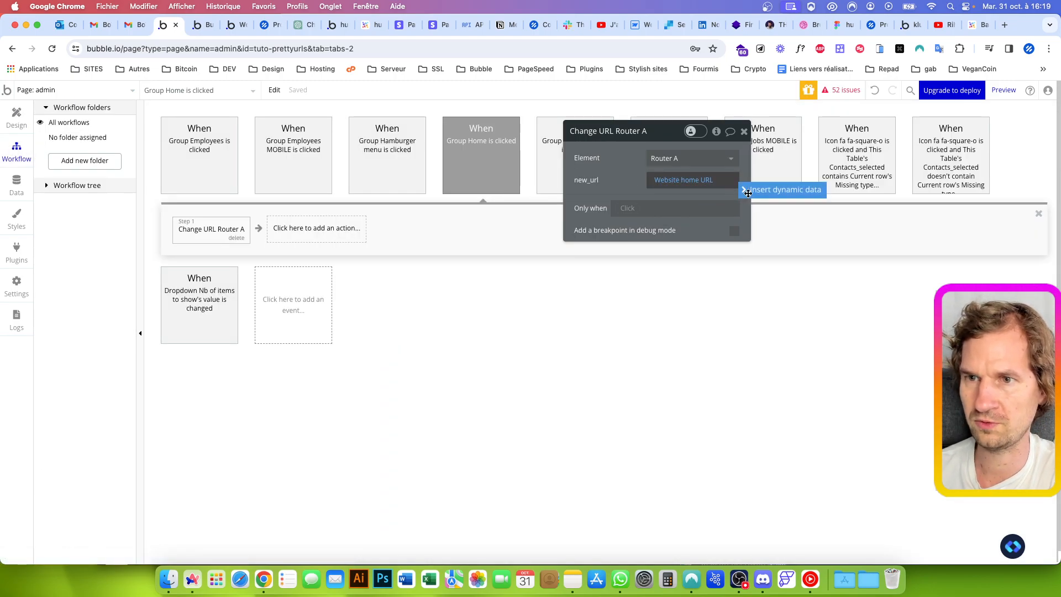
Append the Display of the OS_URLS option admin/dashboard after Website home URL in new_url
left_click(748, 193)
left_click(675, 297)
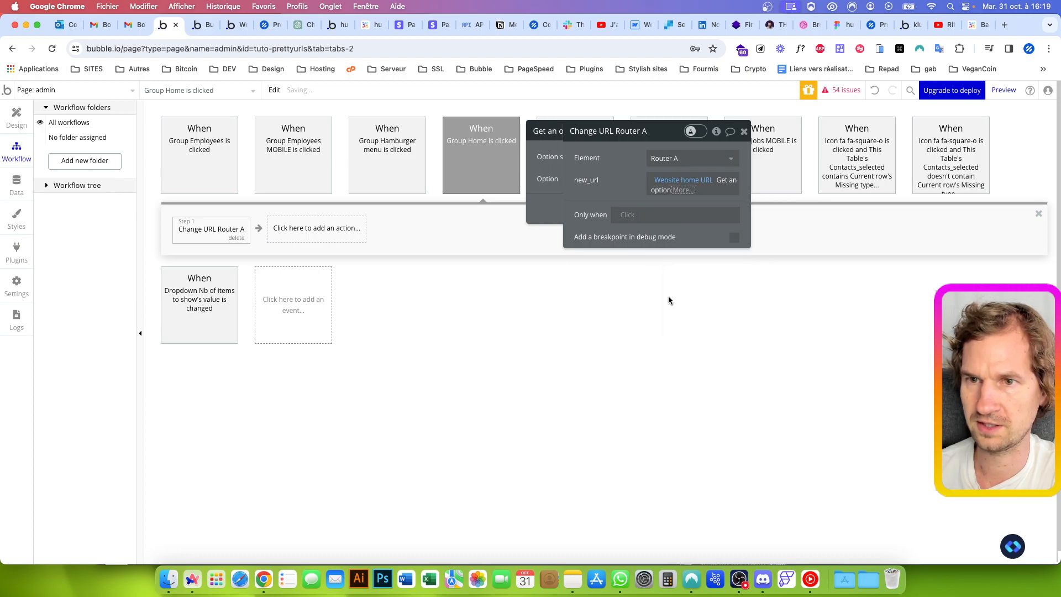
left_click(513, 178)
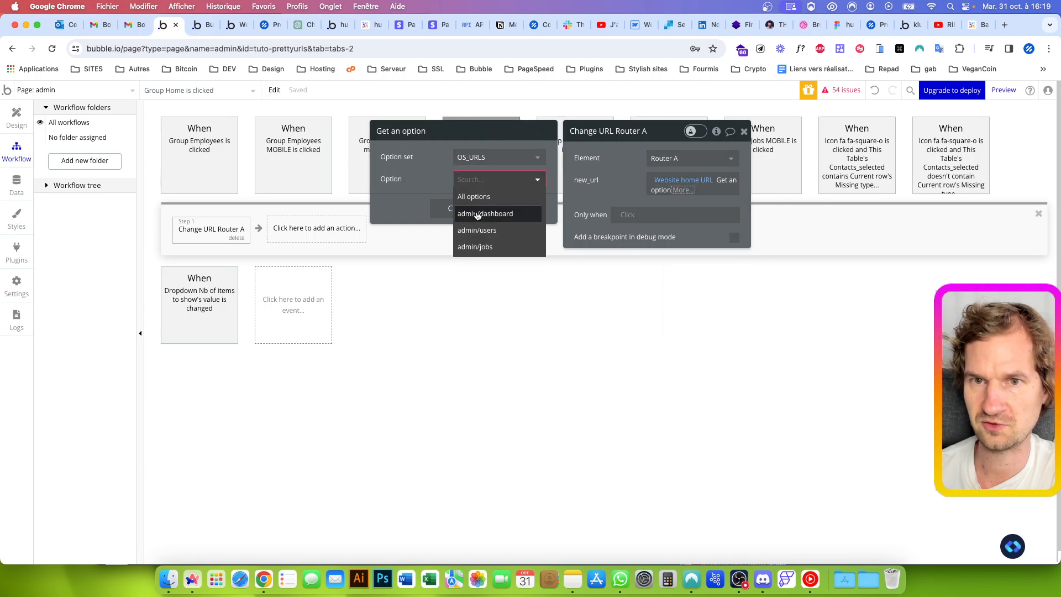
left_click(515, 209)
left_click(720, 190)
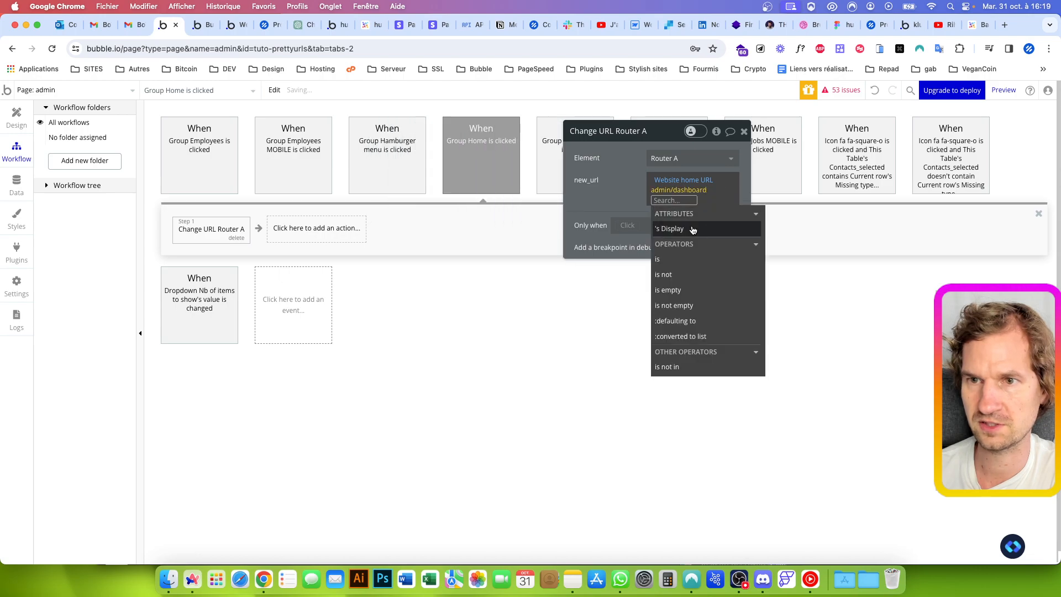
left_click(693, 230)
left_click(635, 191)
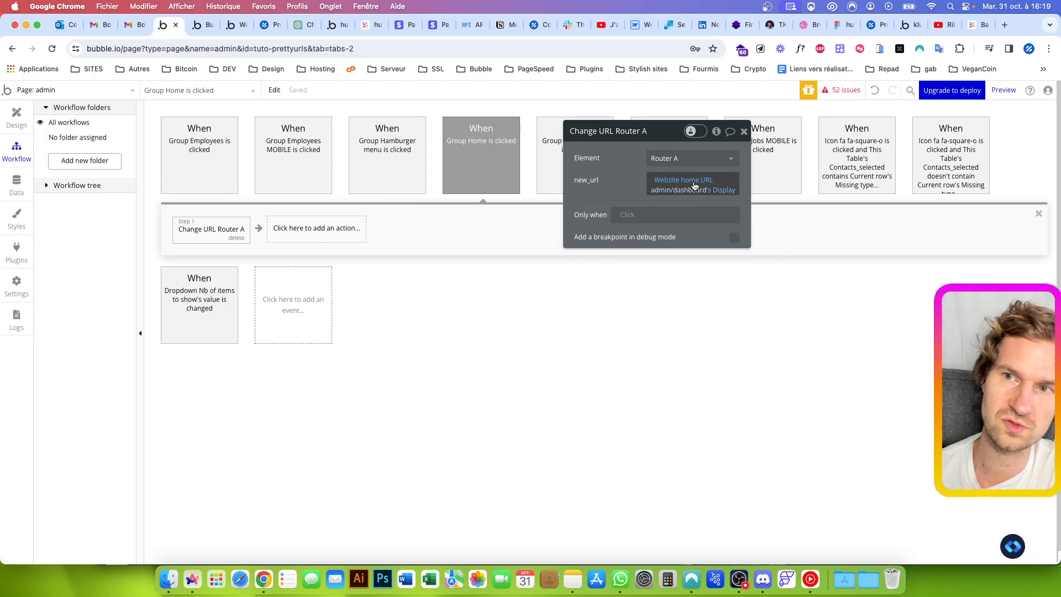
Reload the admin page preview and test the URL change with the Dashboard item
left_click(202, 25)
key("super+r")
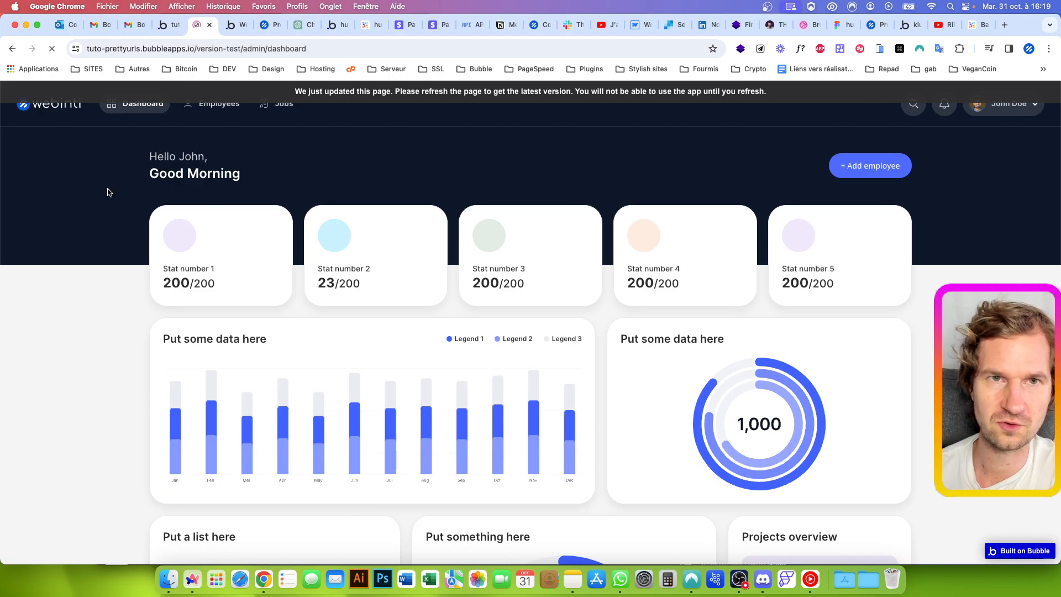
double_click(139, 105)
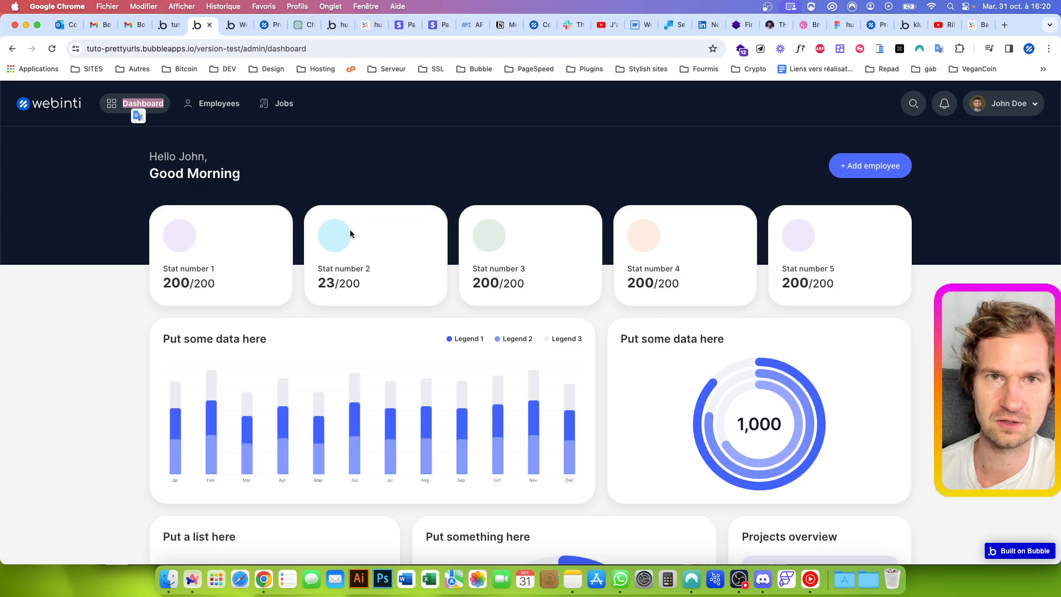
Copy the Change URL Router A action into the Group Employees is clicked workflow and delete that workflow's Set state action
left_click(167, 25)
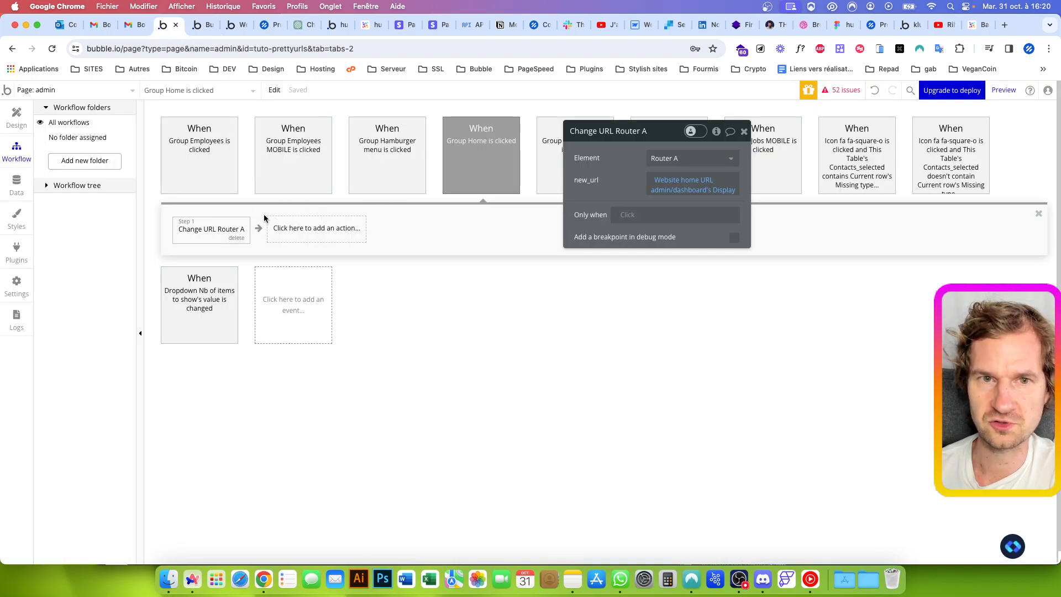
right_click(213, 229)
left_click(239, 302)
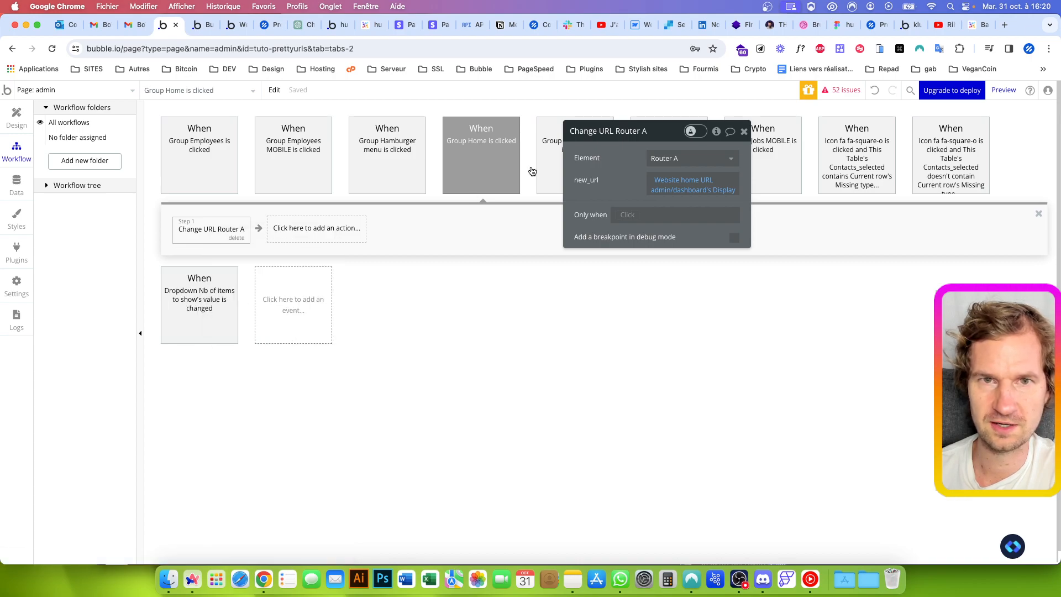
left_click(185, 156)
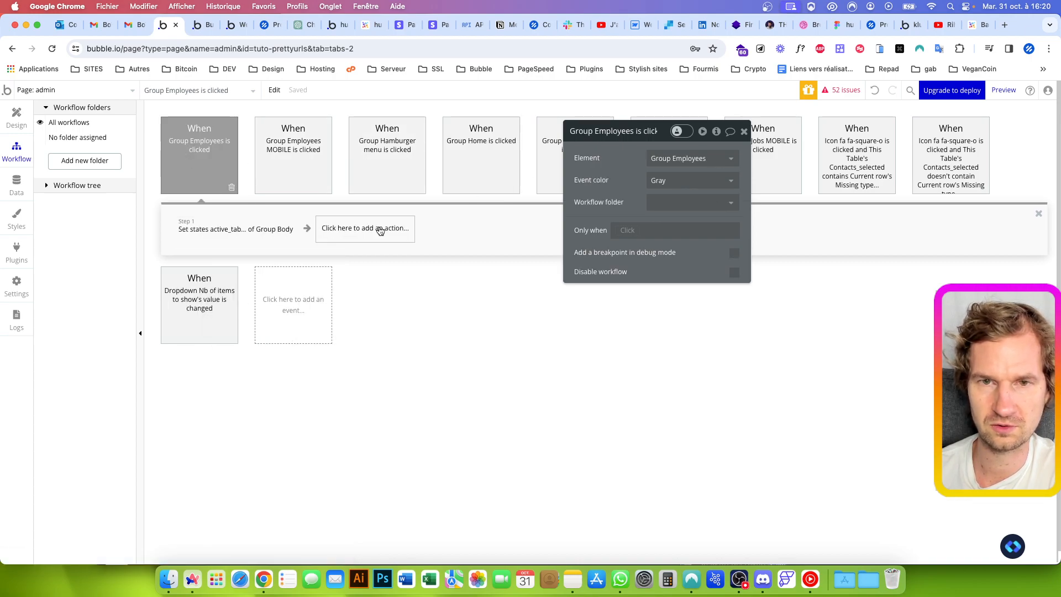
key("super+v")
left_click(241, 235)
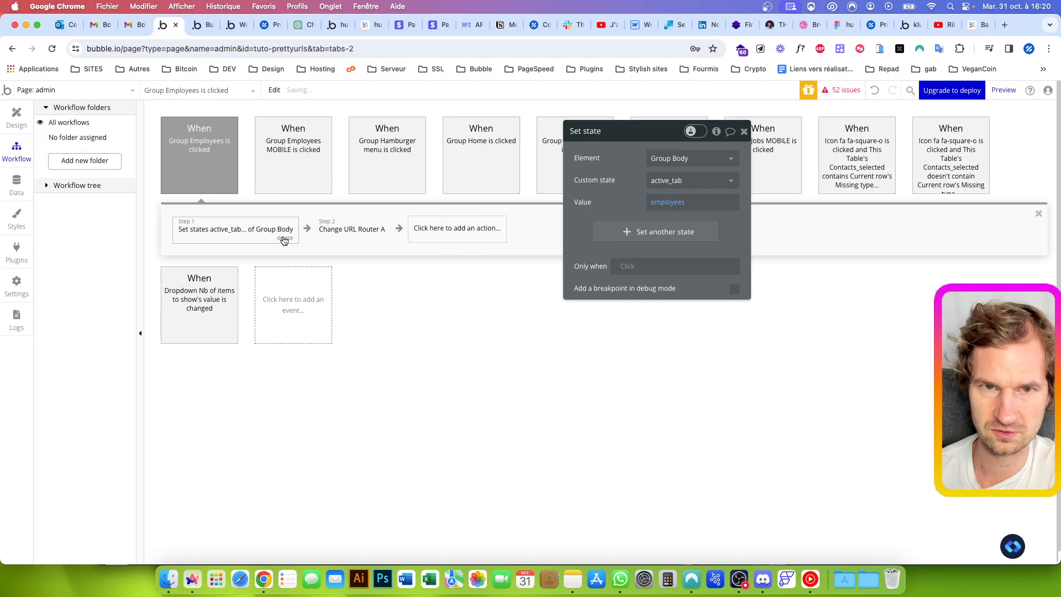
left_click(284, 239)
Set the option in the Employees workflow's new_url to admin/users and move the property editor clear of the workflow events
left_click(222, 230)
left_click(676, 191)
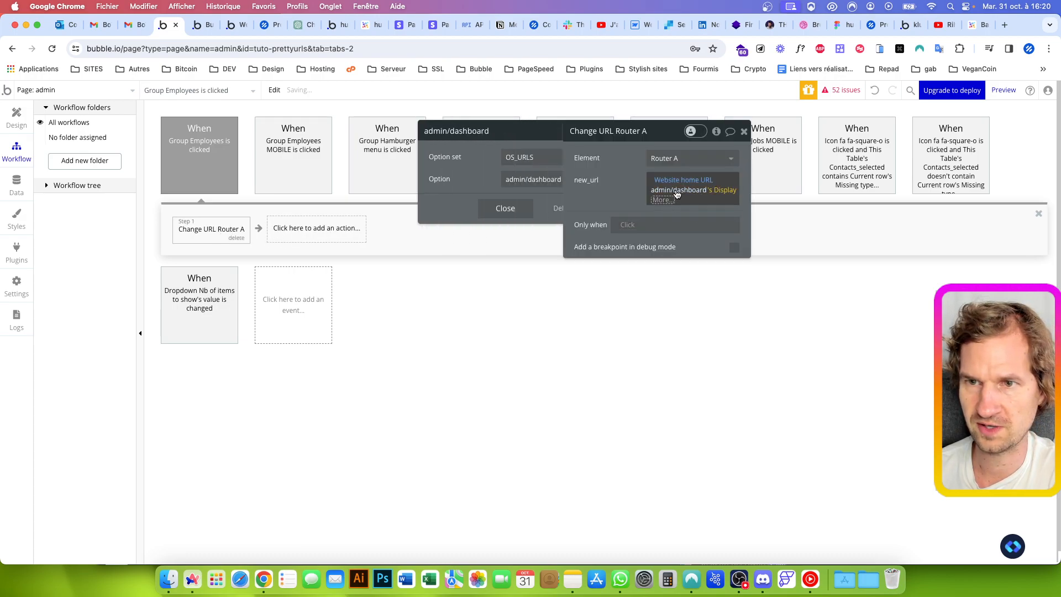
left_click(477, 178)
left_click(469, 230)
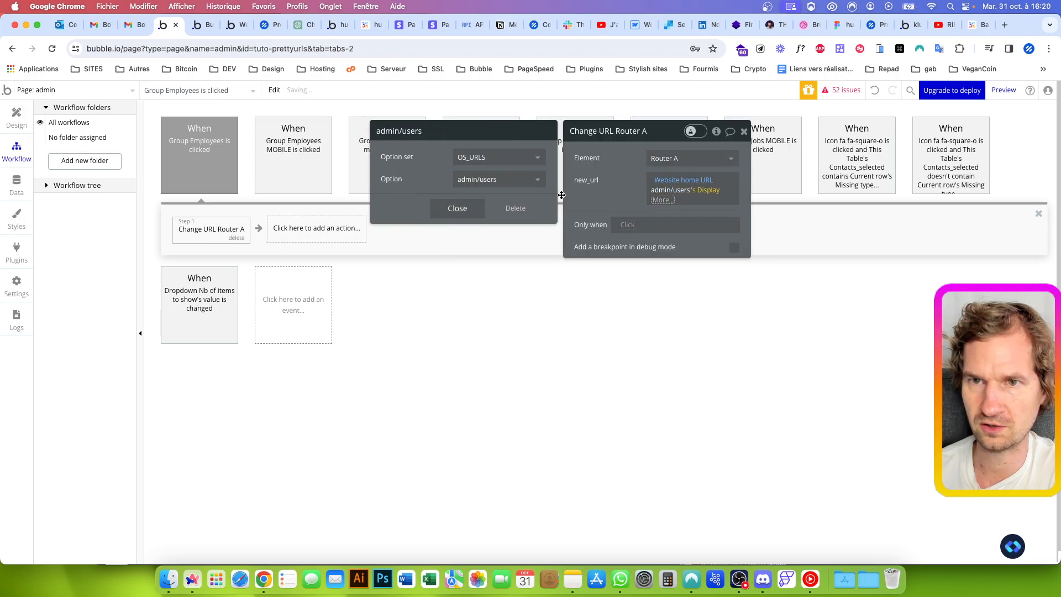
left_click_drag(601, 143, 568, 304)
Paste the Change URL action into the Group Jobs is clicked workflow with option admin/jobs, and delete its Set state action
left_click(657, 165)
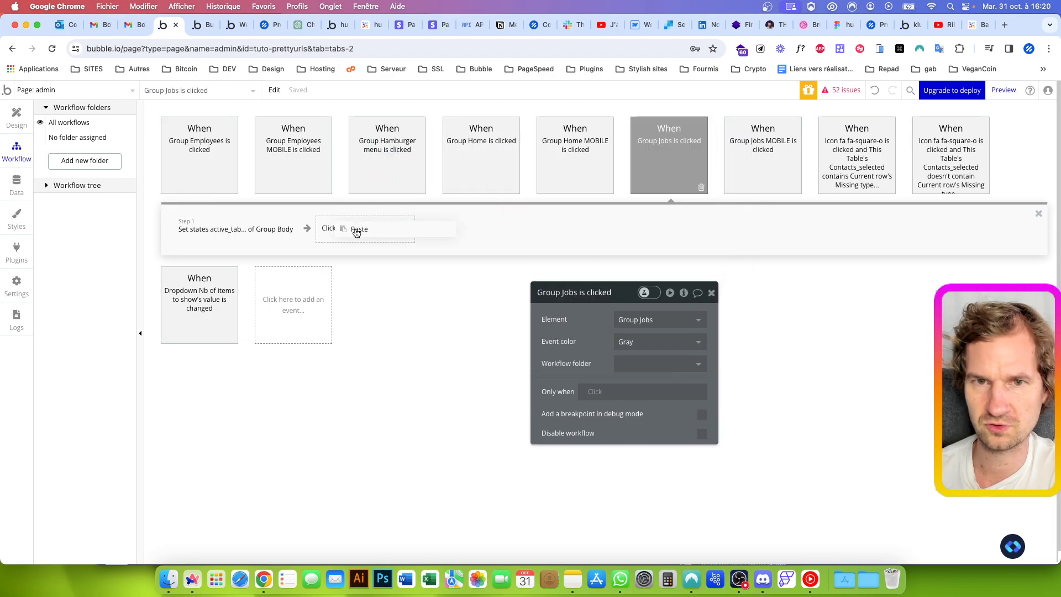
key("super+v")
left_click(645, 353)
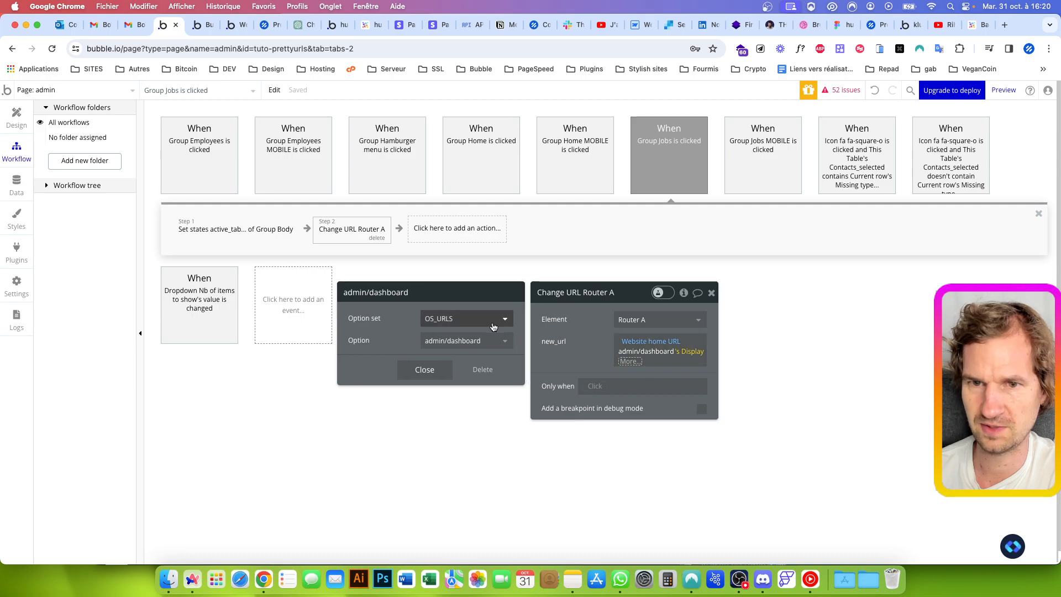
left_click(465, 338)
left_click(442, 408)
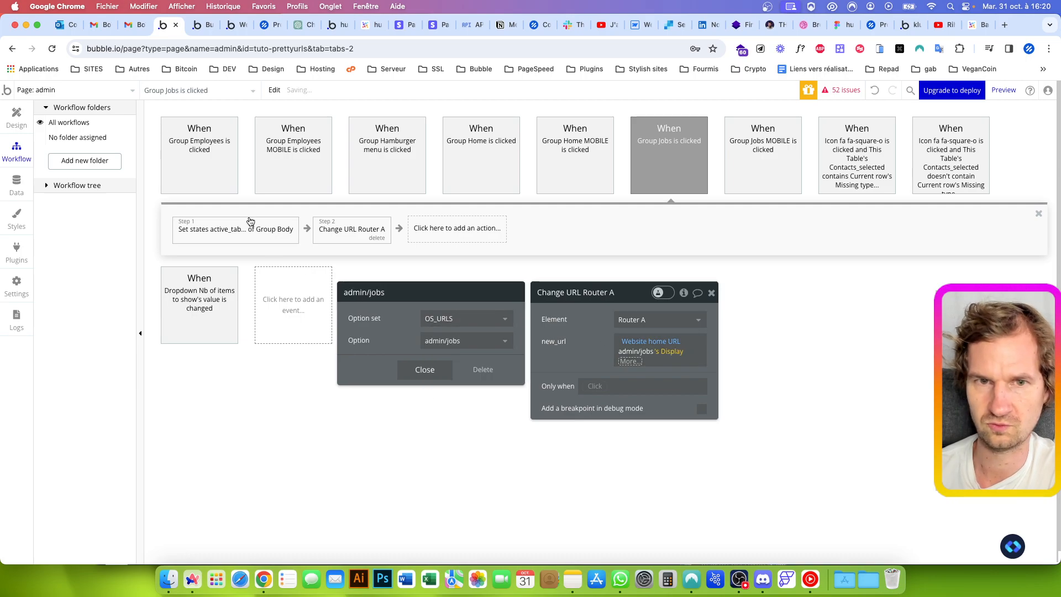
left_click(250, 225)
left_click(284, 238)
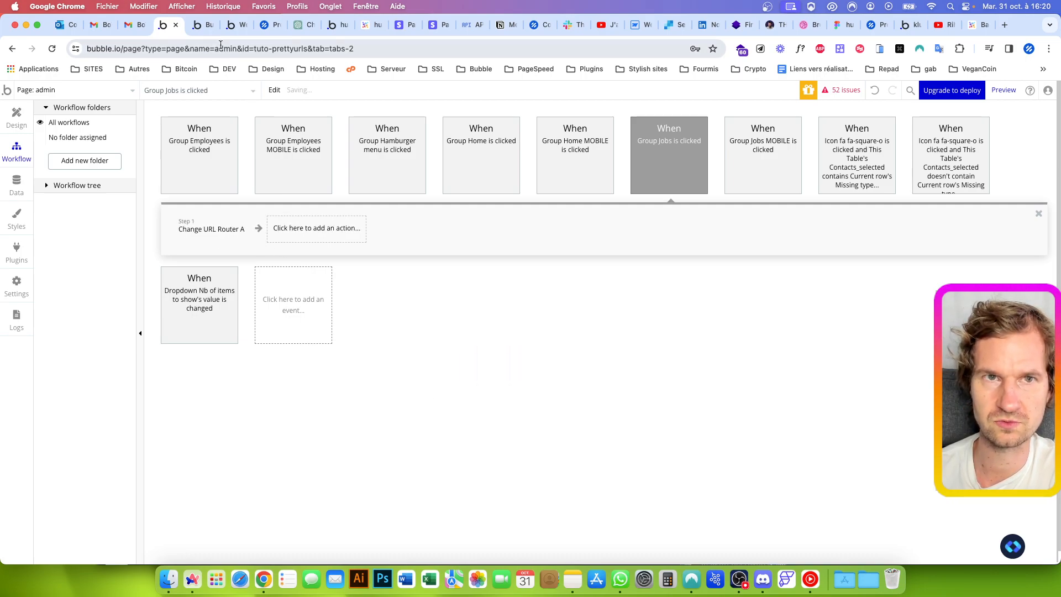
Test the URL change with the Employees and Jobs items in the admin page preview
left_click(203, 25)
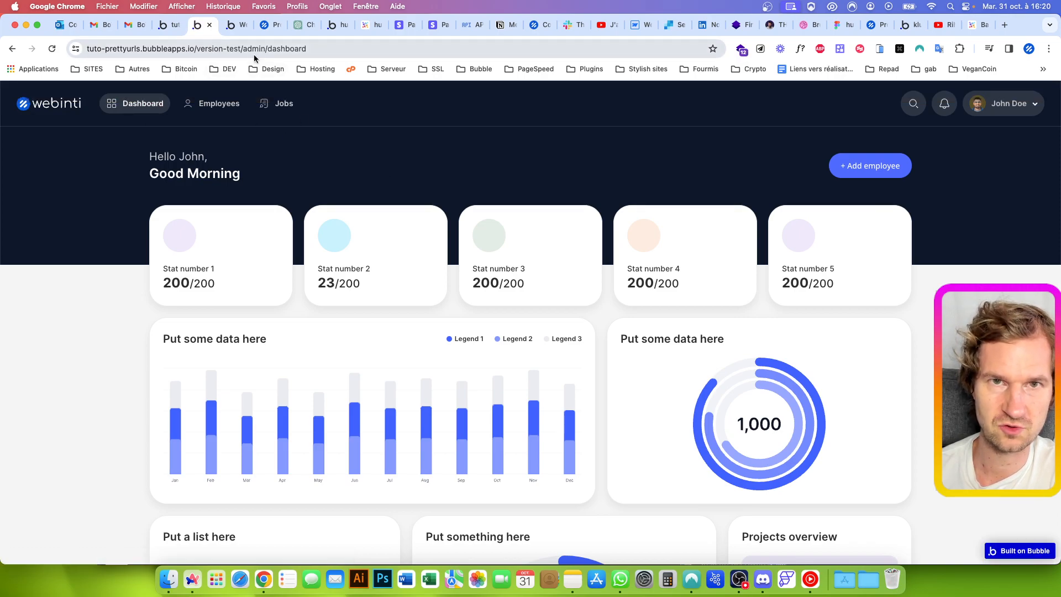
left_click(216, 103)
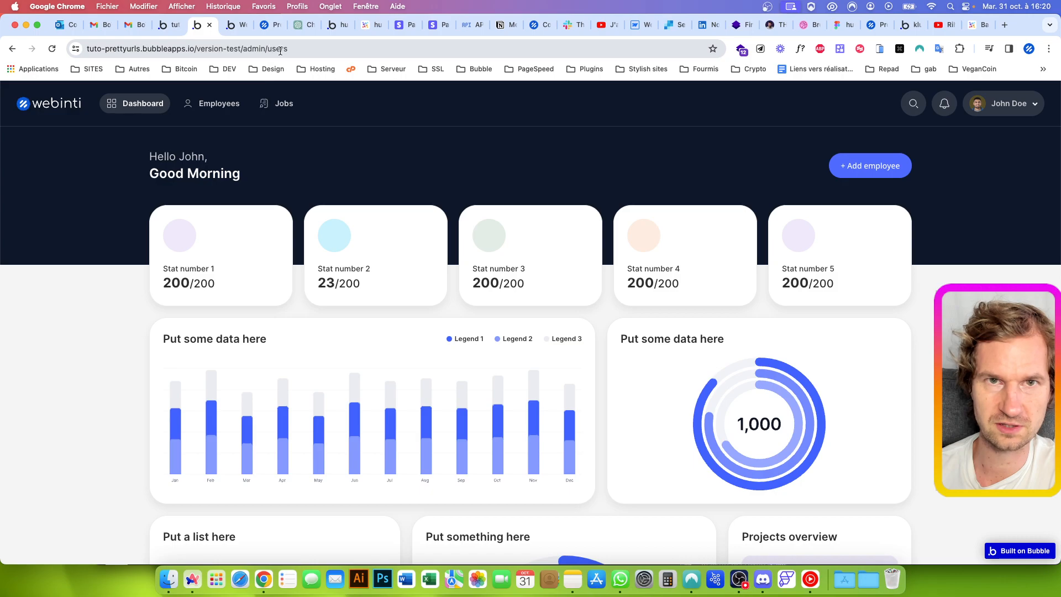
left_click(280, 103)
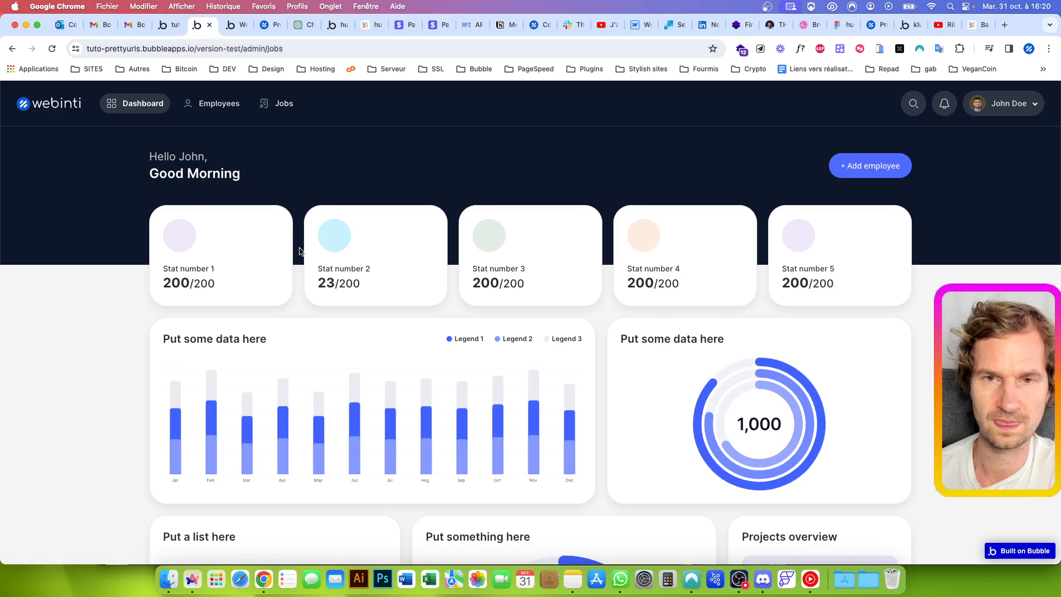
In the page design, replace the expression in the TAB - Dashboard group's visibility condition with Router A's 2nd Path
left_click(172, 33)
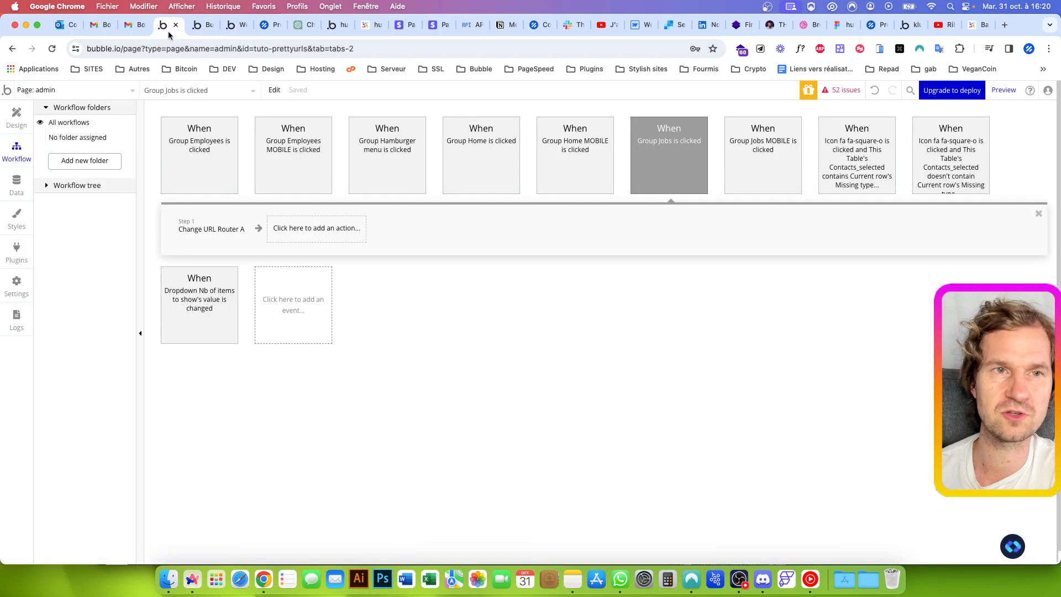
left_click(17, 117)
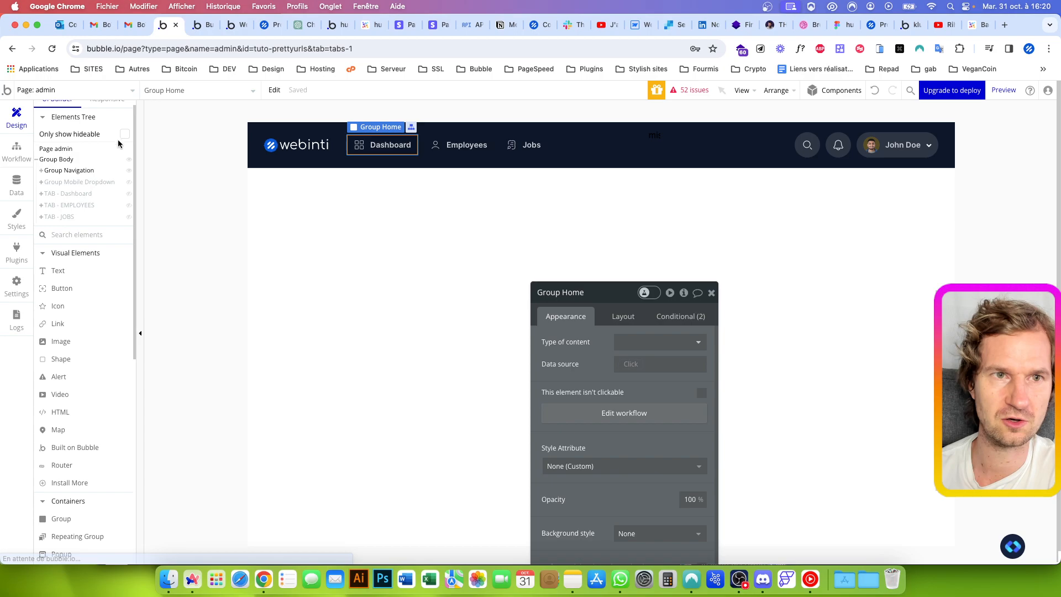
left_click(75, 196)
left_click_drag(601, 299, 524, 209)
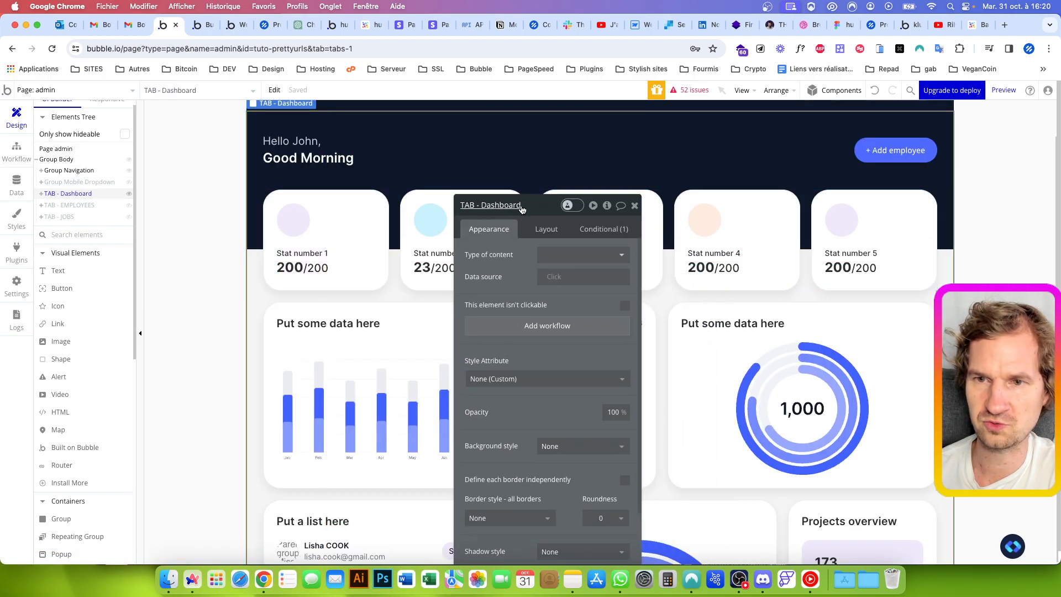
left_click(605, 230)
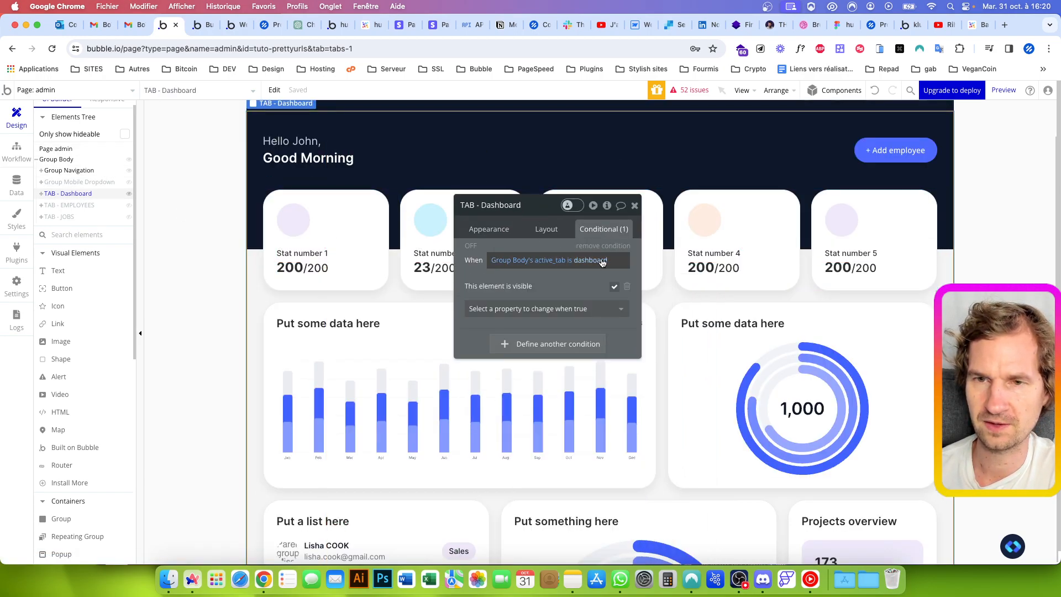
left_click(503, 265)
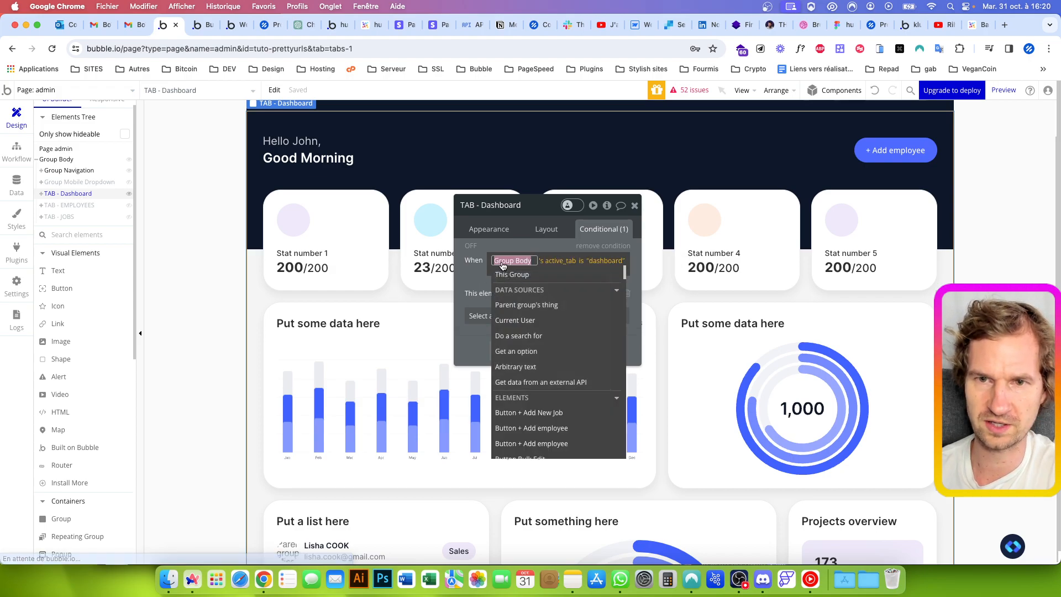
type("route")
key("Return")
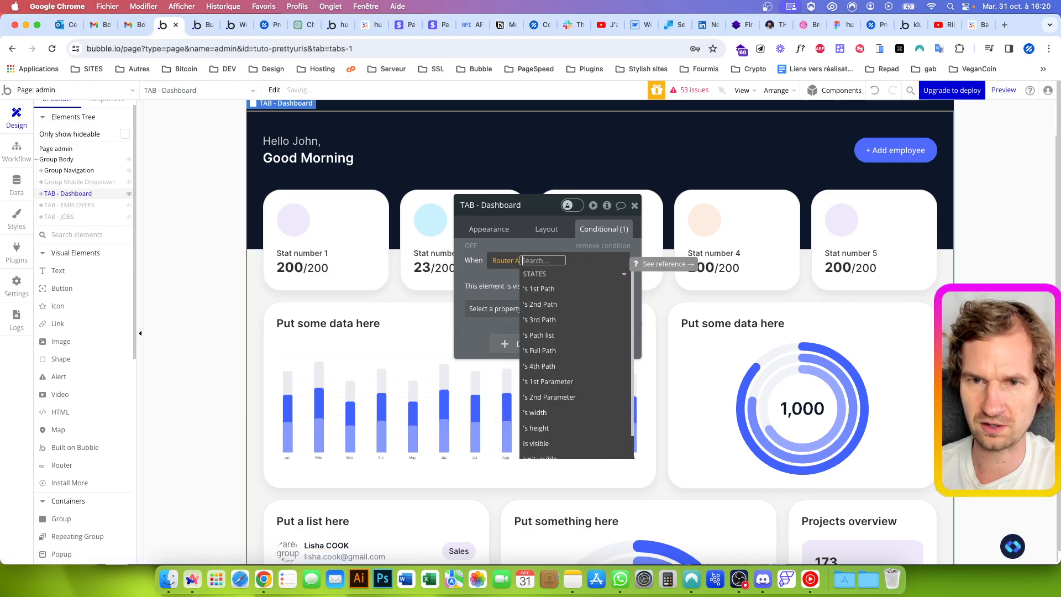
left_click(544, 304)
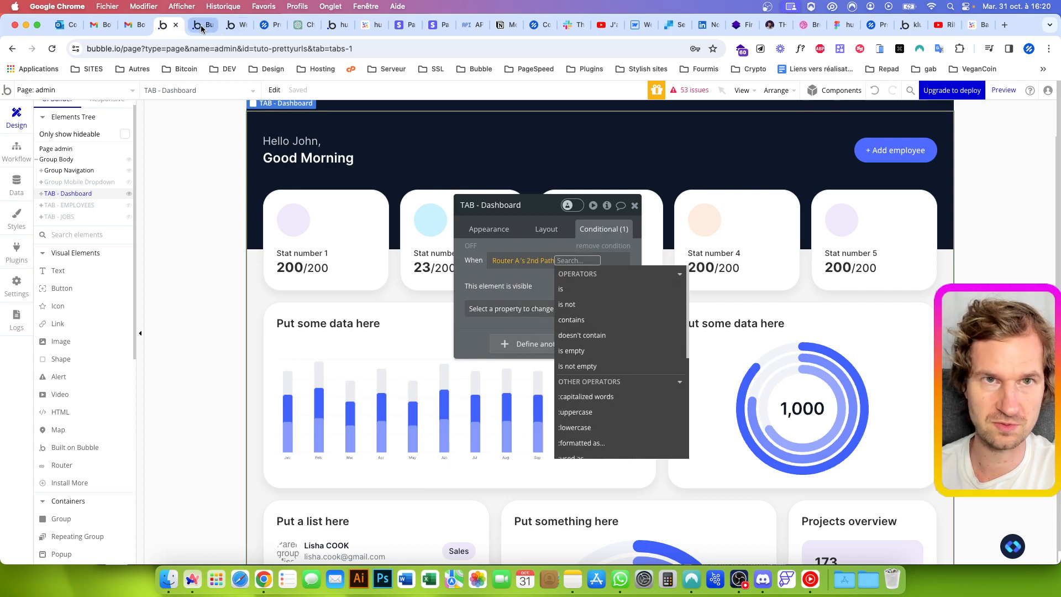
Check the second path segment of the admin page's URL in the preview
left_click(206, 24)
left_click(269, 49)
double_click(302, 49)
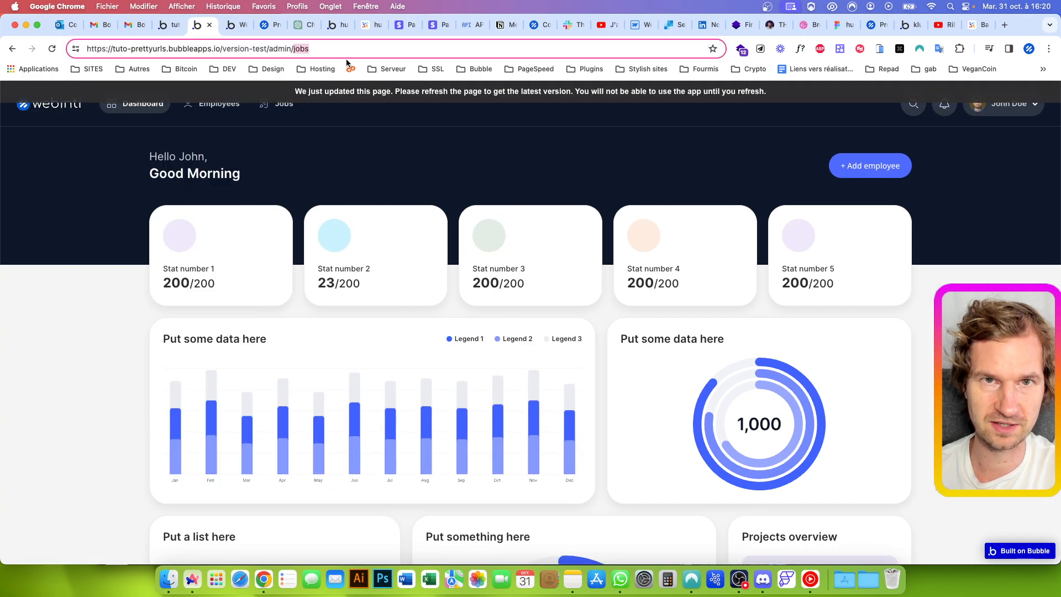
Complete the TAB - Dashboard condition so that Router A's 2nd Path is dashboard
left_click(173, 26)
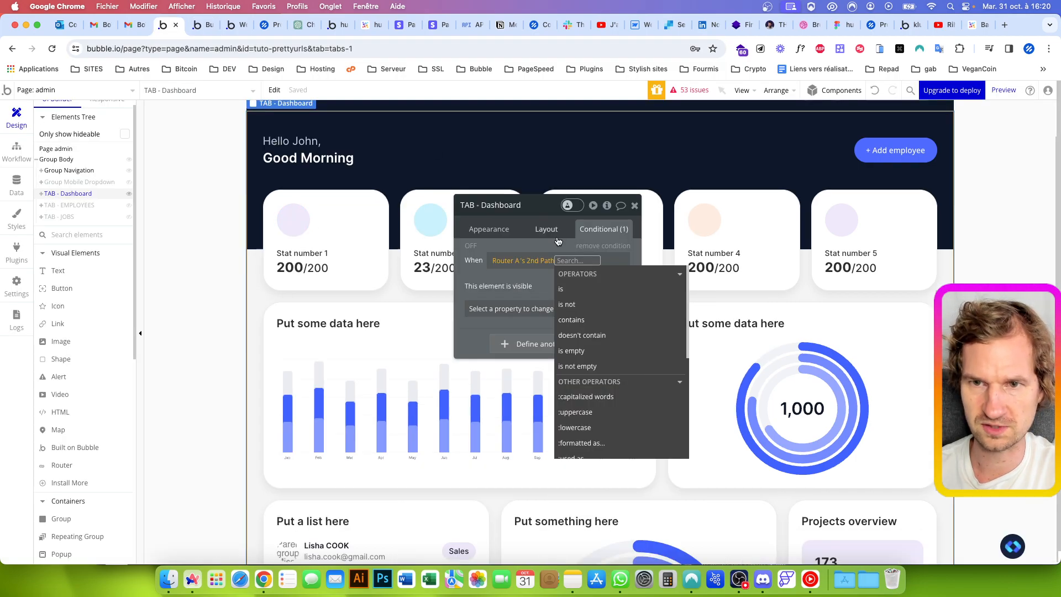
type("is")
key("Return")
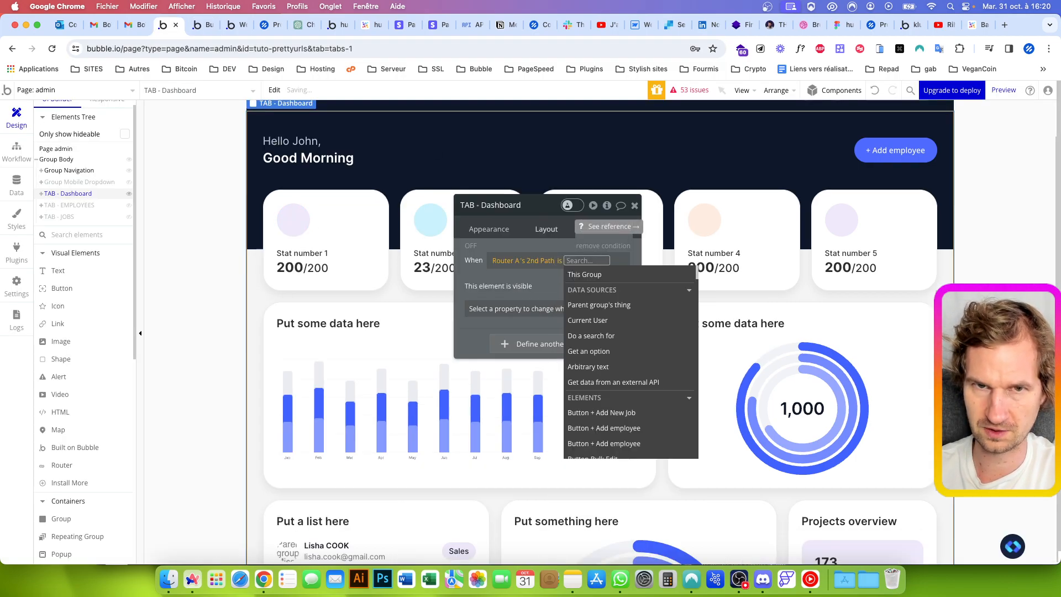
type("dashboard")
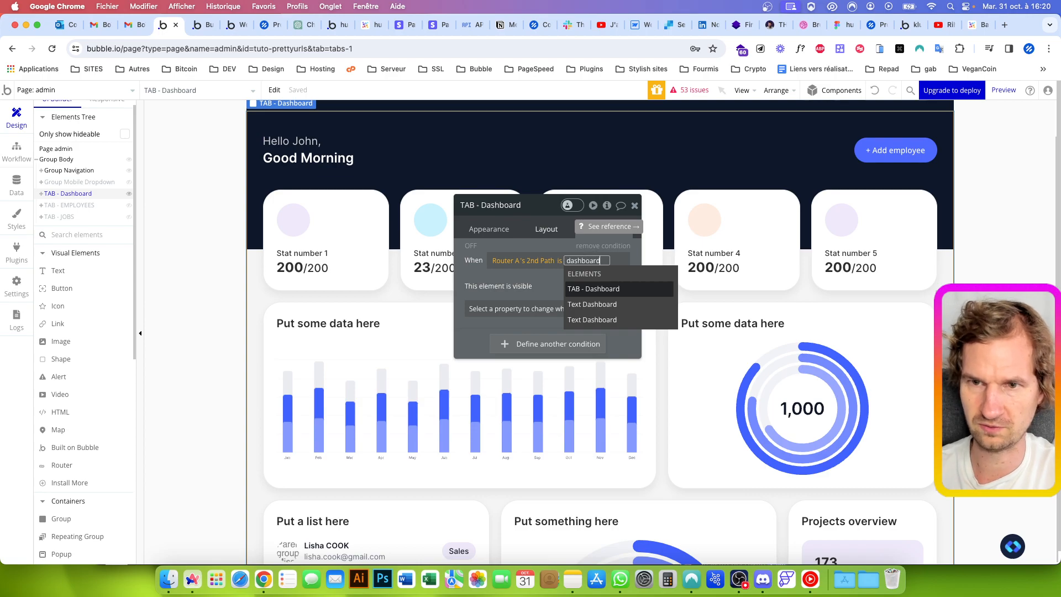
left_click(518, 238)
left_click(514, 243)
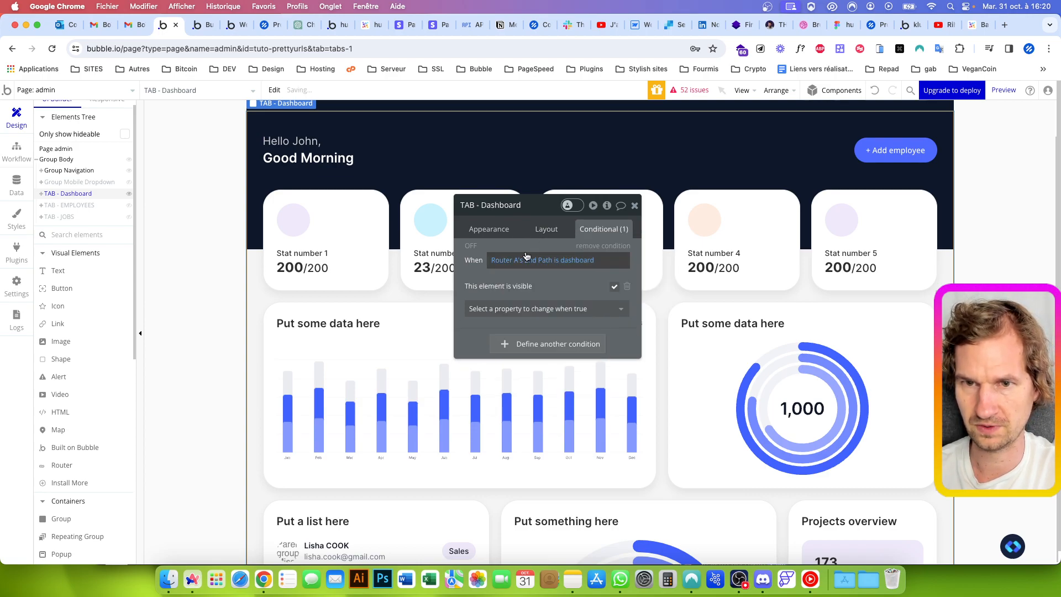
Copy the TAB - Dashboard visibility expression to the TAB - EMPLOYEES condition and make it Router A's 2nd Path is users
right_click(510, 262)
left_click(603, 229)
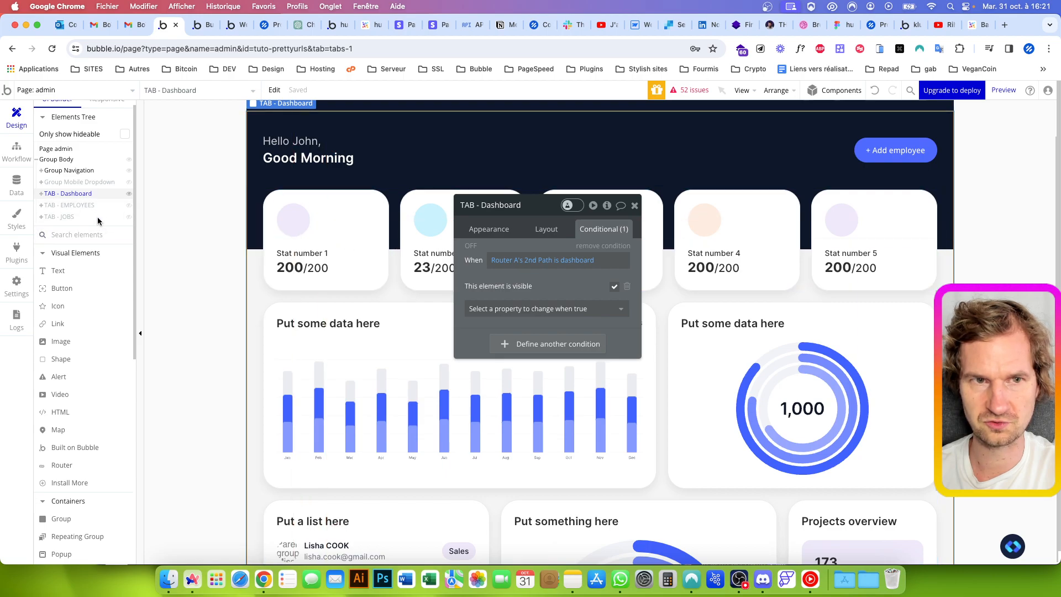
left_click(75, 205)
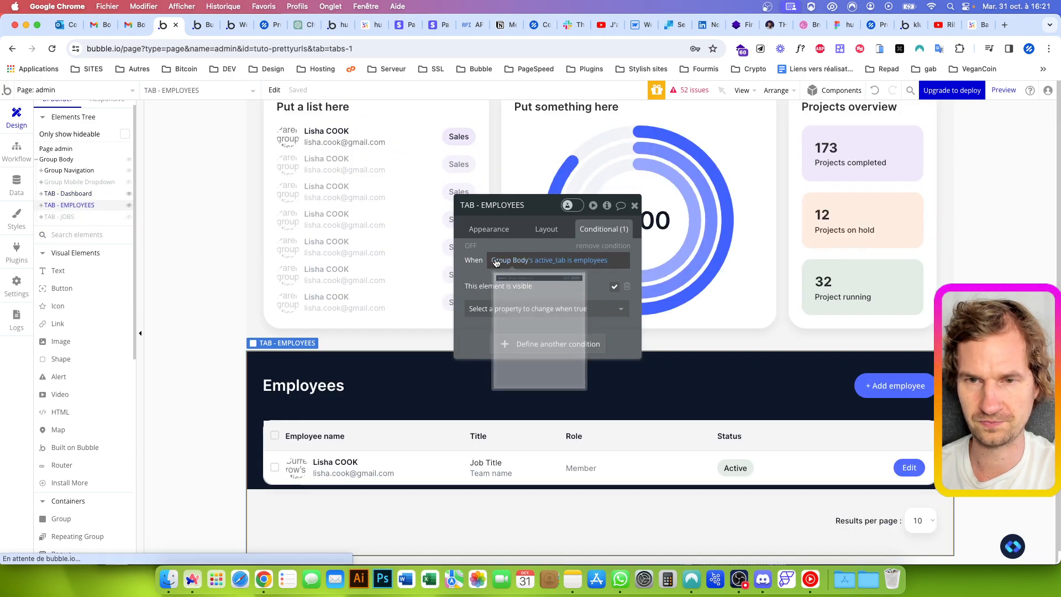
right_click(552, 261)
left_click(569, 243)
left_click(571, 261)
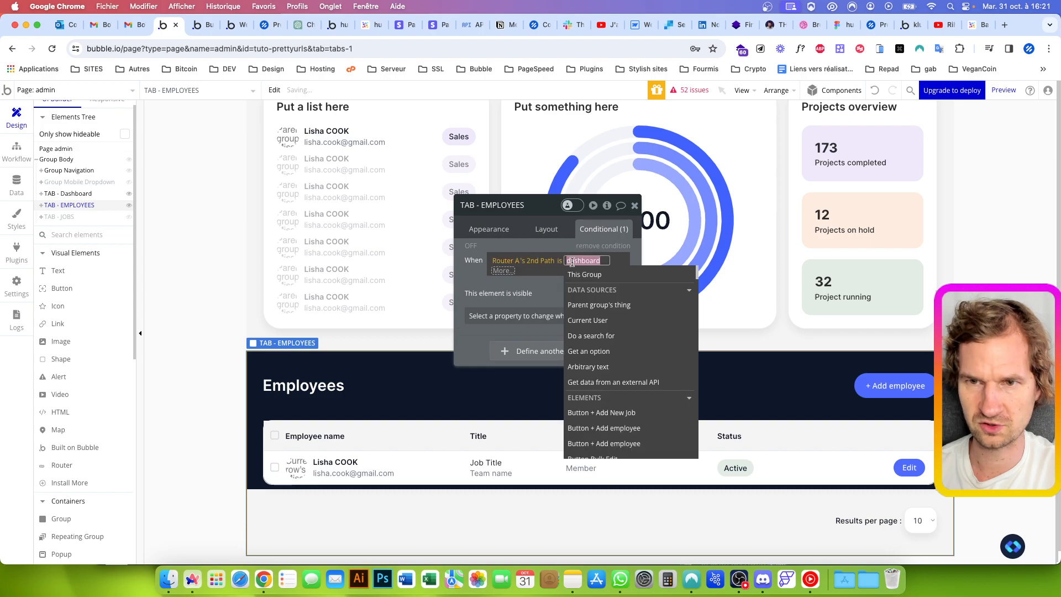
key("BackSpace")
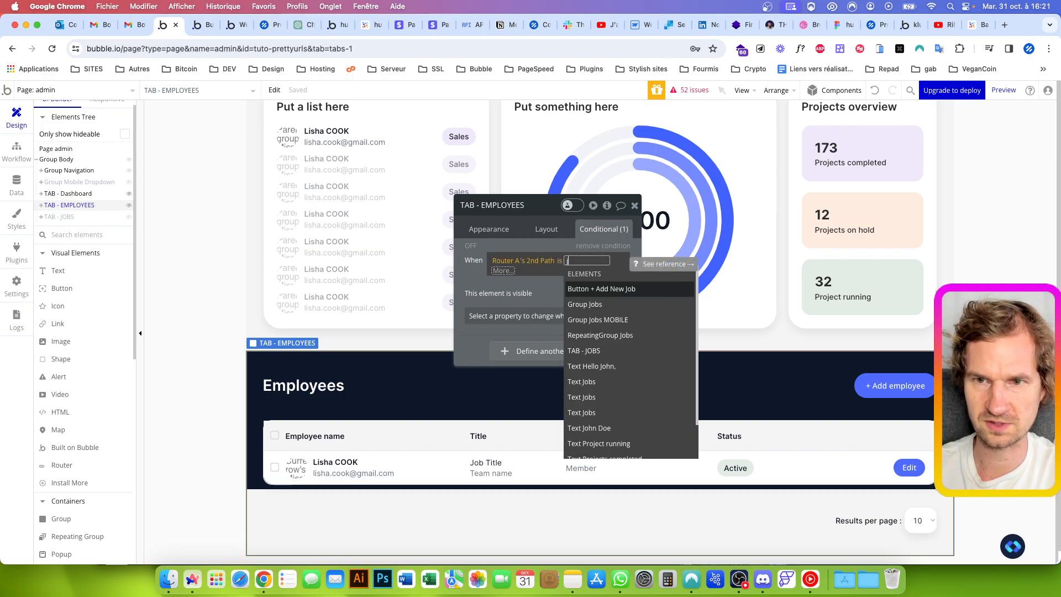
type("users")
key("Return")
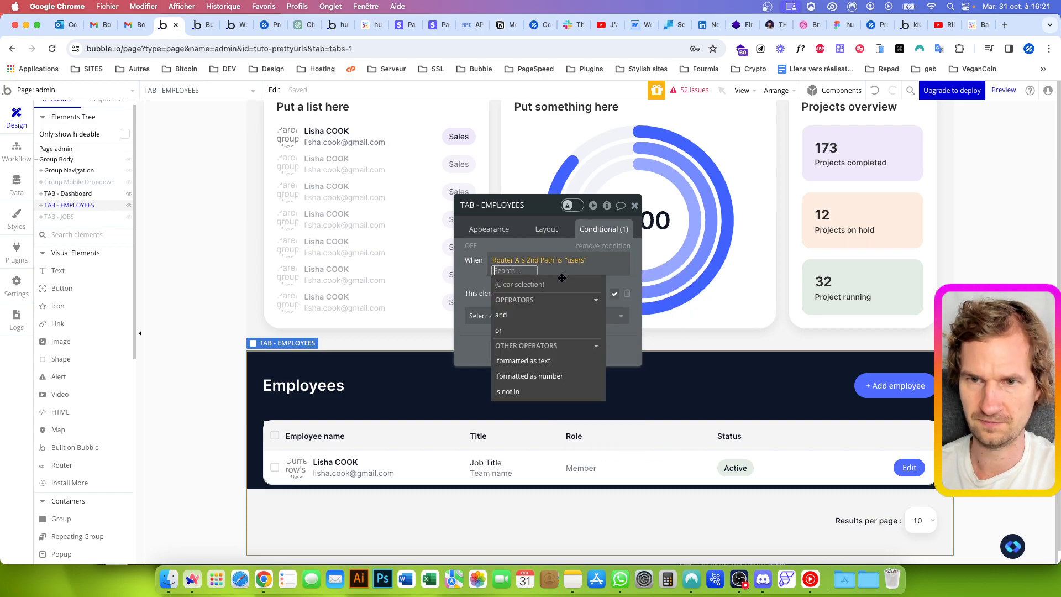
Replace the TAB - JOBS visibility condition with the copied expression and make it Router A's 2nd Path is jobs
left_click(61, 217)
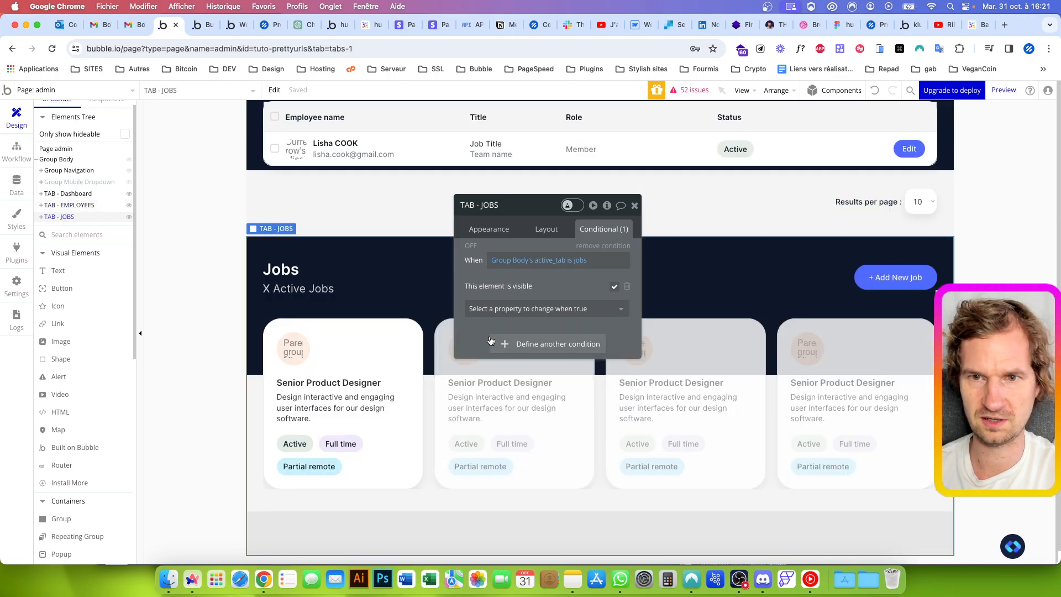
left_click(508, 267)
right_click(546, 262)
left_click(578, 249)
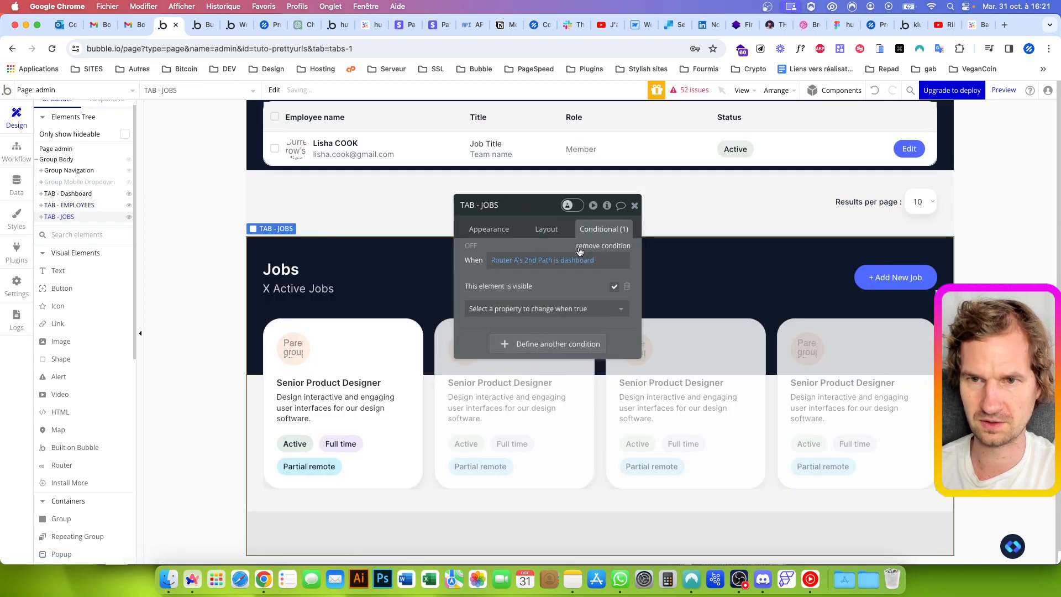
left_click(579, 264)
type("jobs")
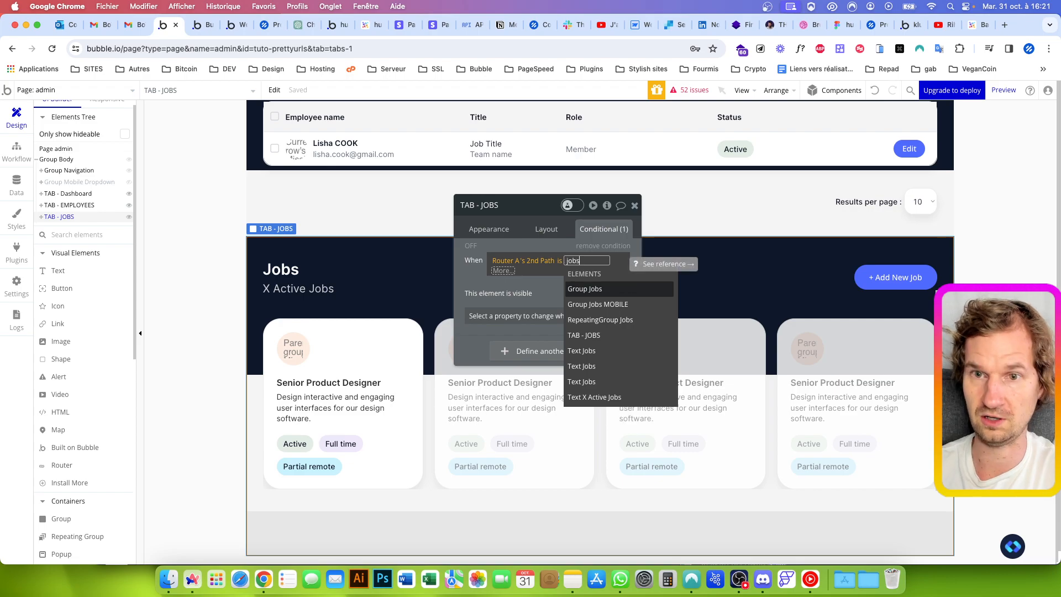
key("Return")
In the admin page preview, reload the admin/jobs URL, switch to Employees and reload the admin/users URL
left_click(209, 29)
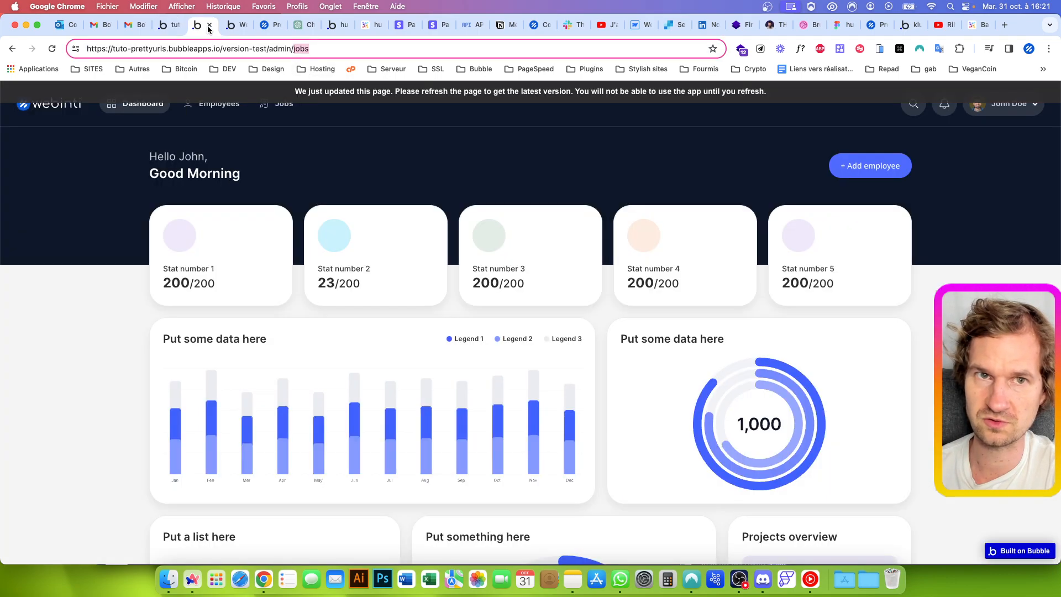
key("Return")
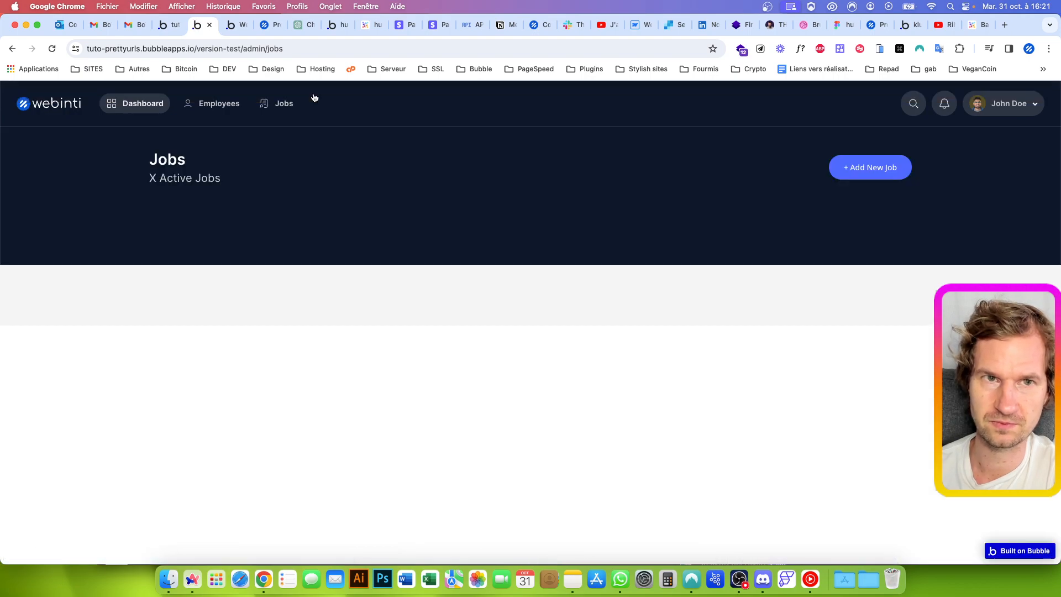
left_click_drag(265, 48, 363, 58)
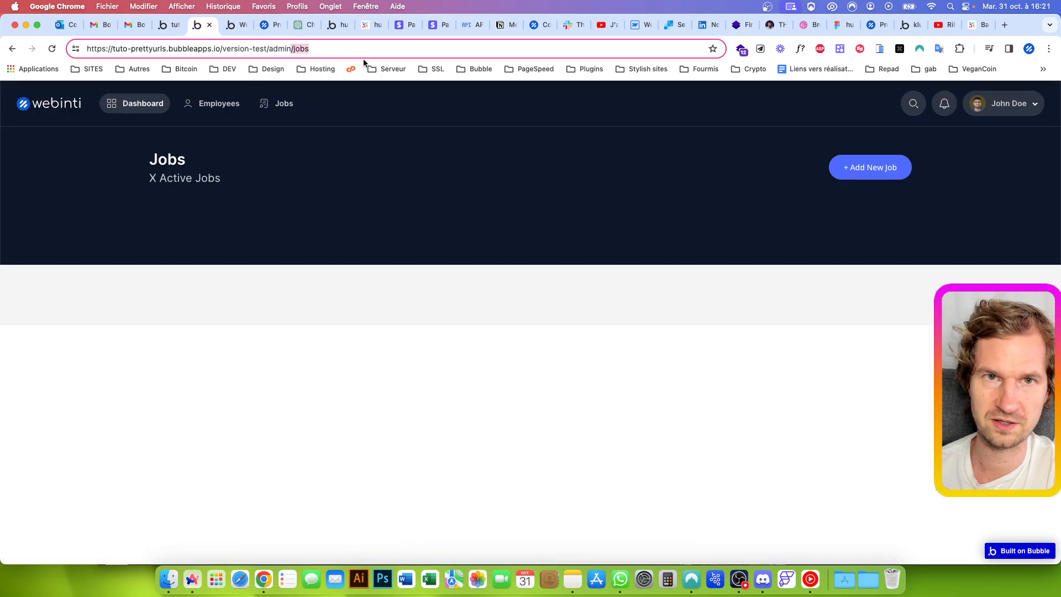
left_click(324, 166)
left_click(231, 102)
left_click(293, 49)
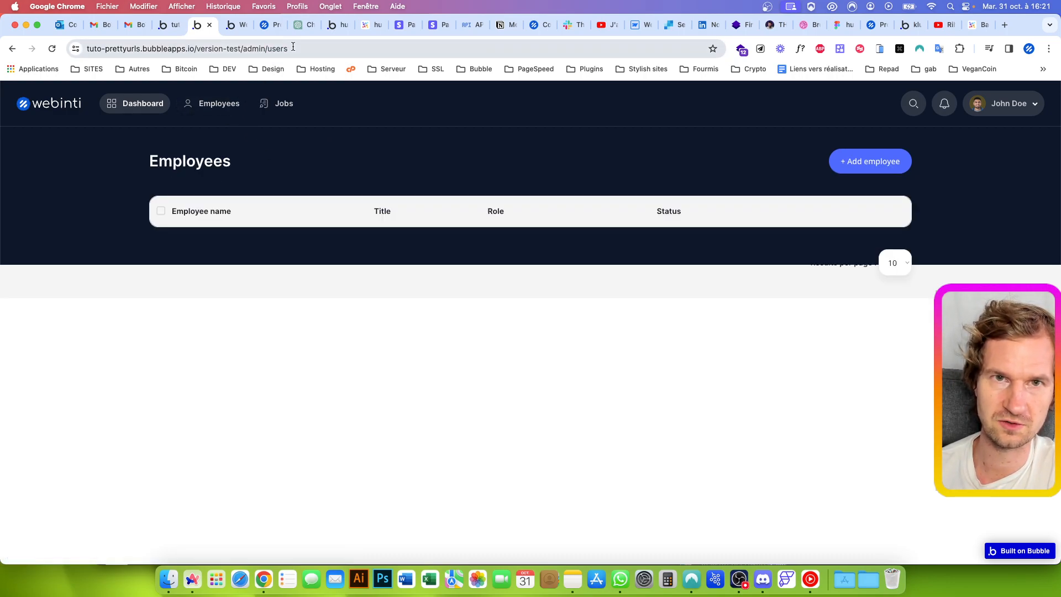
key("Return")
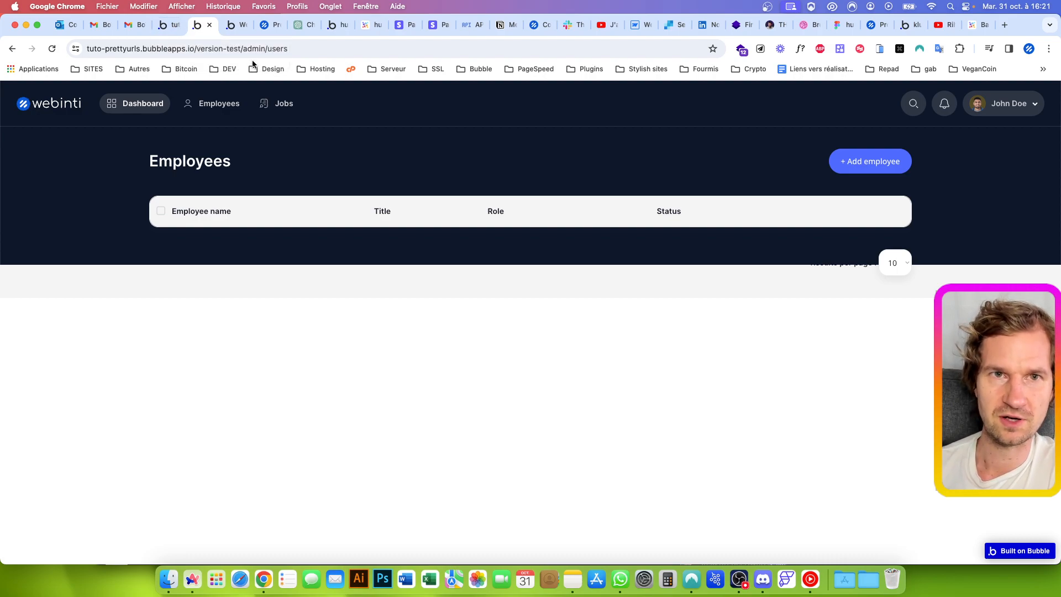
Open the preview's admin URL without a second path segment
left_click_drag(246, 49, 388, 74)
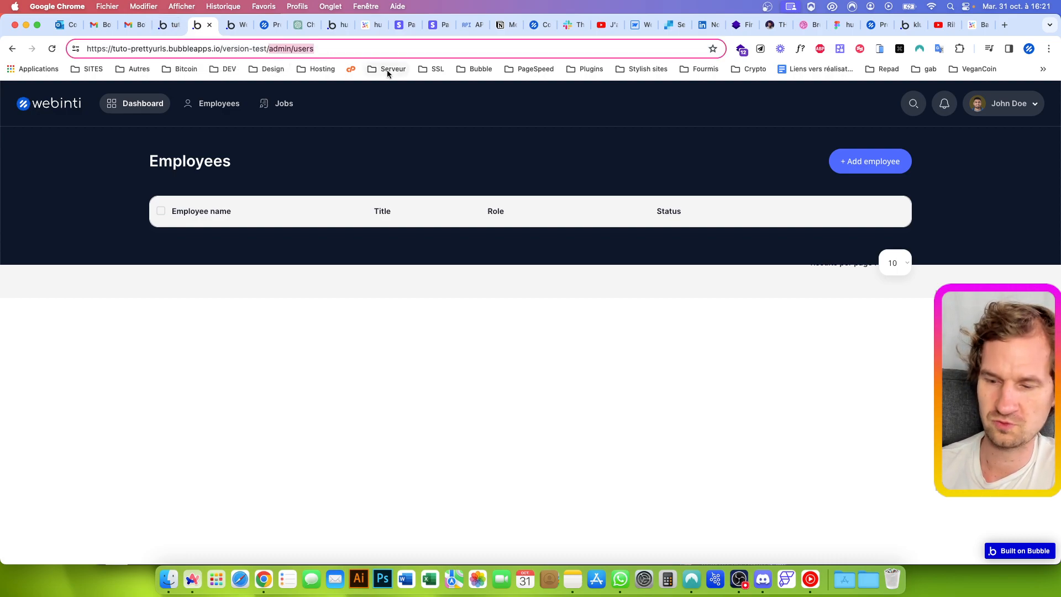
key("BackSpace")
type("admin")
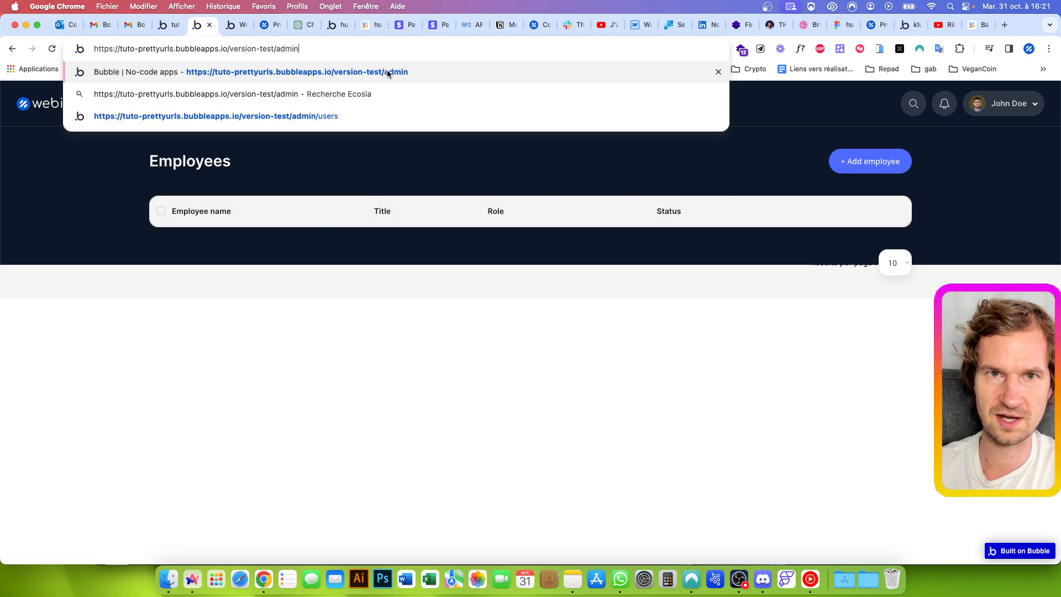
key("Return")
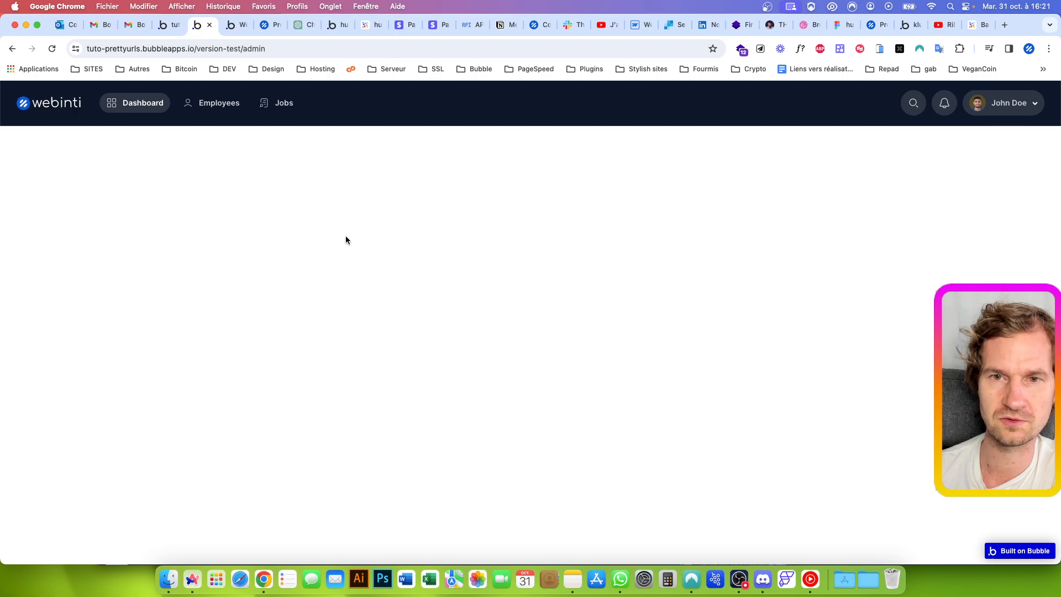
Back in the Bubble editor, add a Page is loaded event to the admin page's workflows
left_click(169, 26)
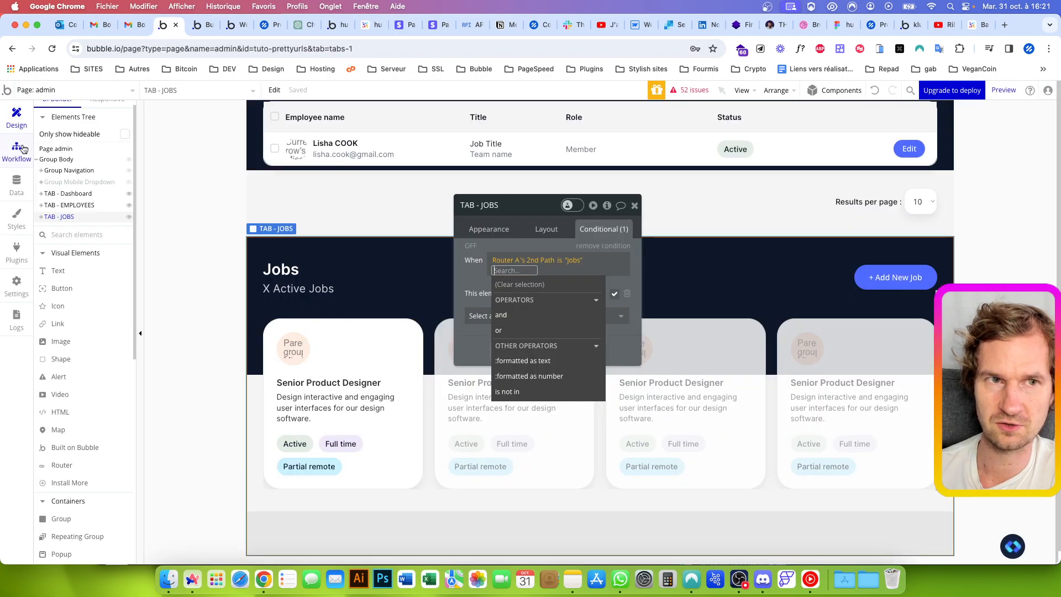
left_click(290, 313)
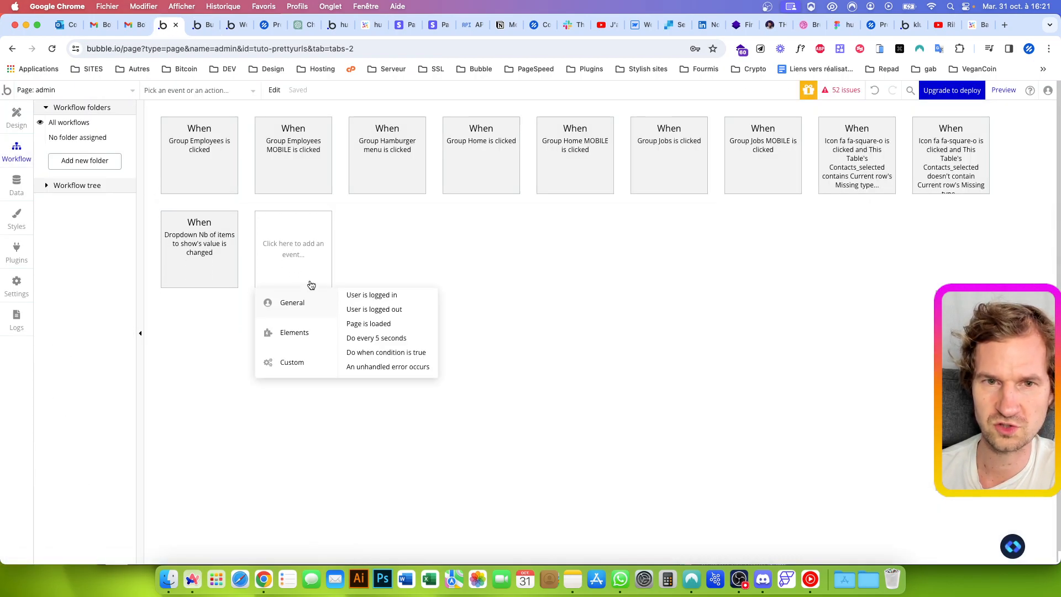
left_click(363, 323)
Restrict the Page is loaded event to run only when Router A's 2nd Path is empty
left_click(521, 284)
type("rout")
key("Return")
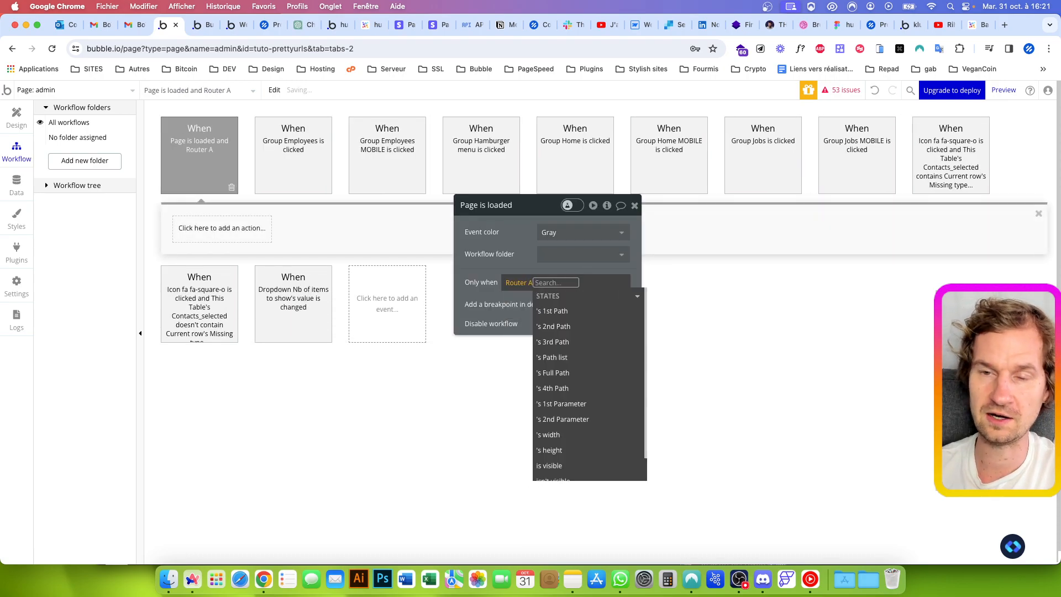
key("Down")
key("Down")
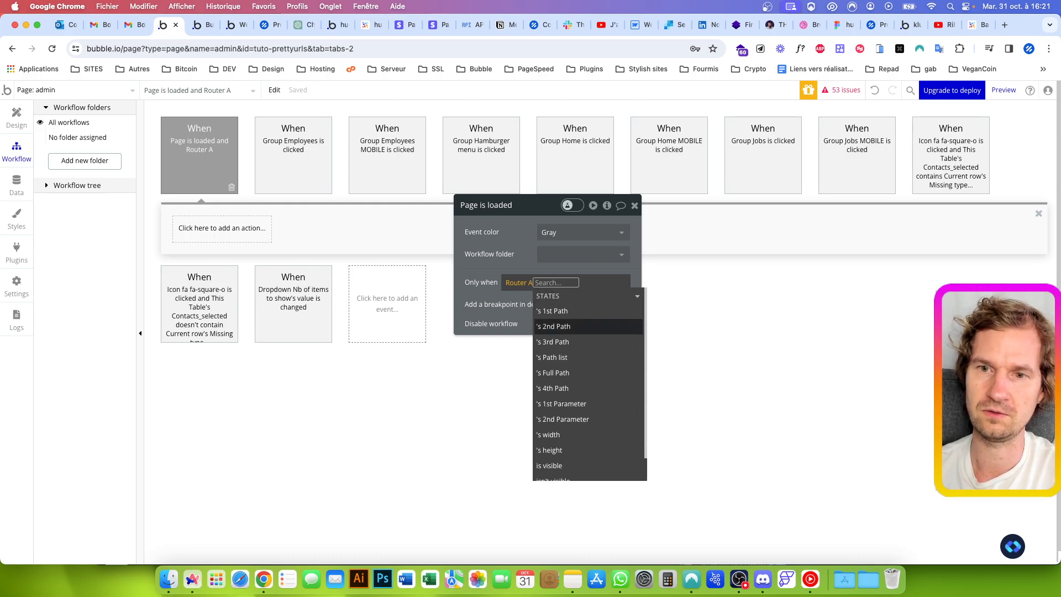
key("Return")
key("Down")
key("Return")
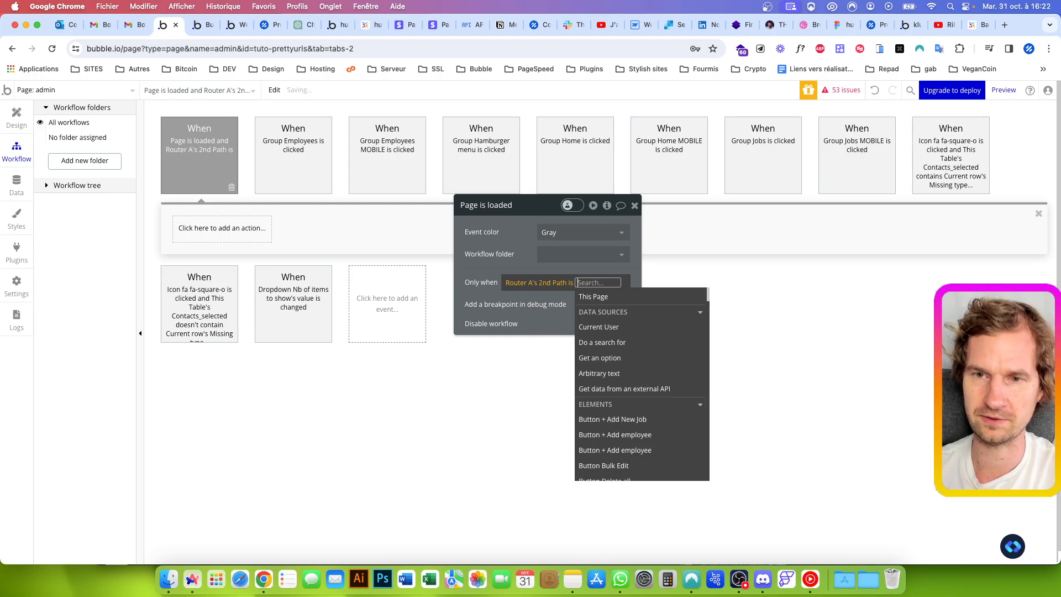
key("BackSpace")
key("BackSpace")
type("emp")
key("Return")
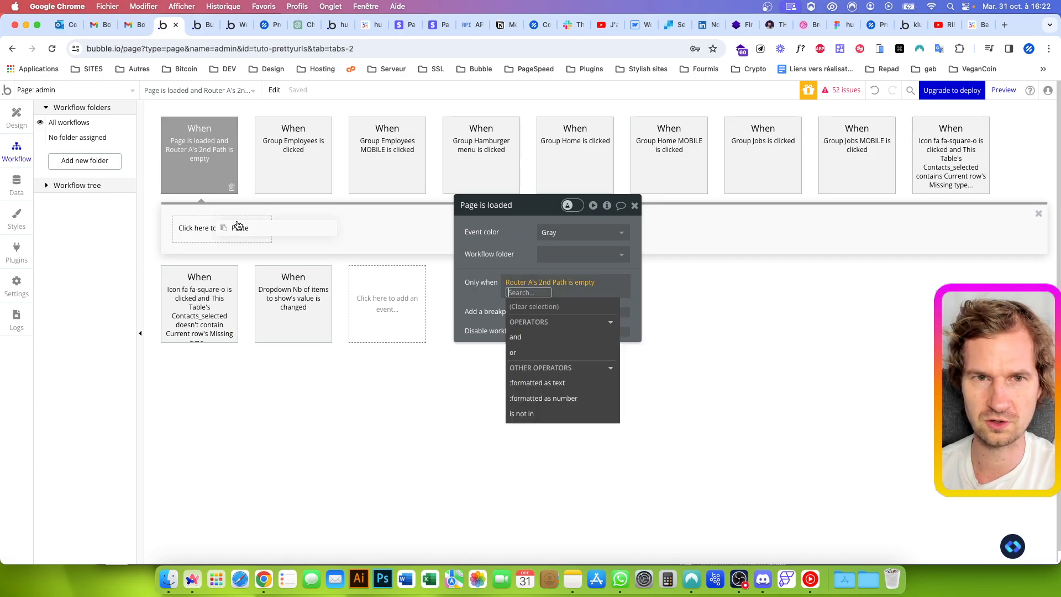
Paste the copied Change URL Router A action for admin/dashboard as the event's first action
left_click(198, 229)
key("super+v")
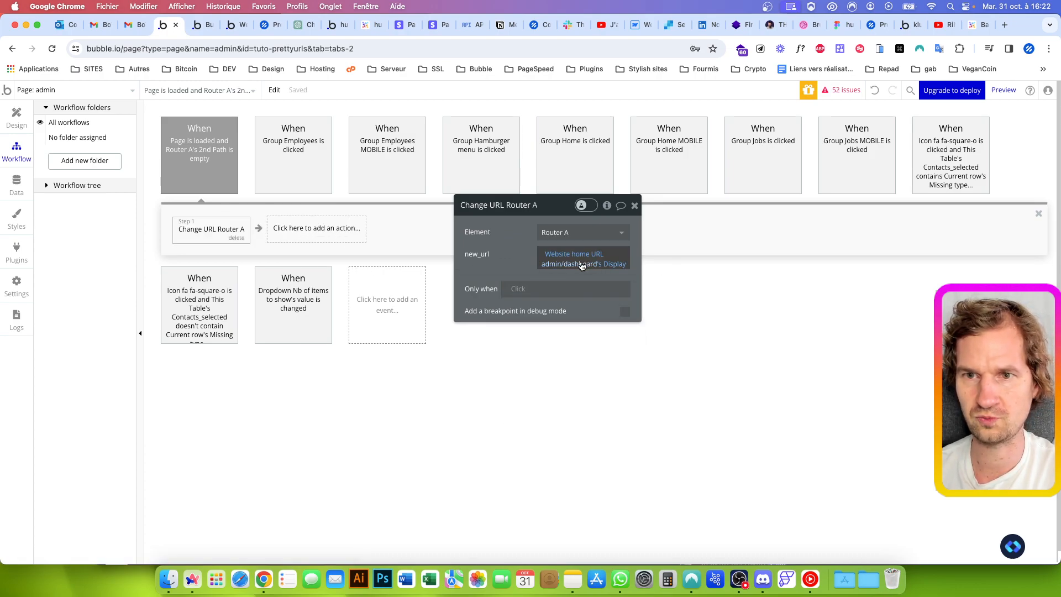
Test the page-load redirect by loading the bare admin URL in the preview
key("ctrl+Tab")
left_click_drag(249, 51, 323, 49)
key("Return")
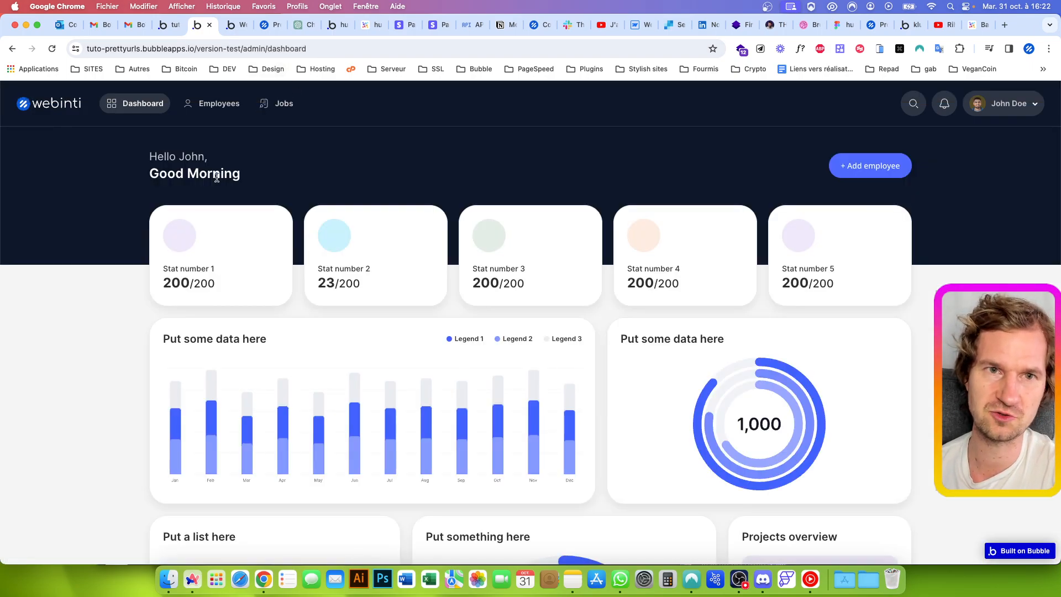
Switch to Employees and Jobs in the preview and check the URL of each tab
left_click(219, 103)
left_click(293, 110)
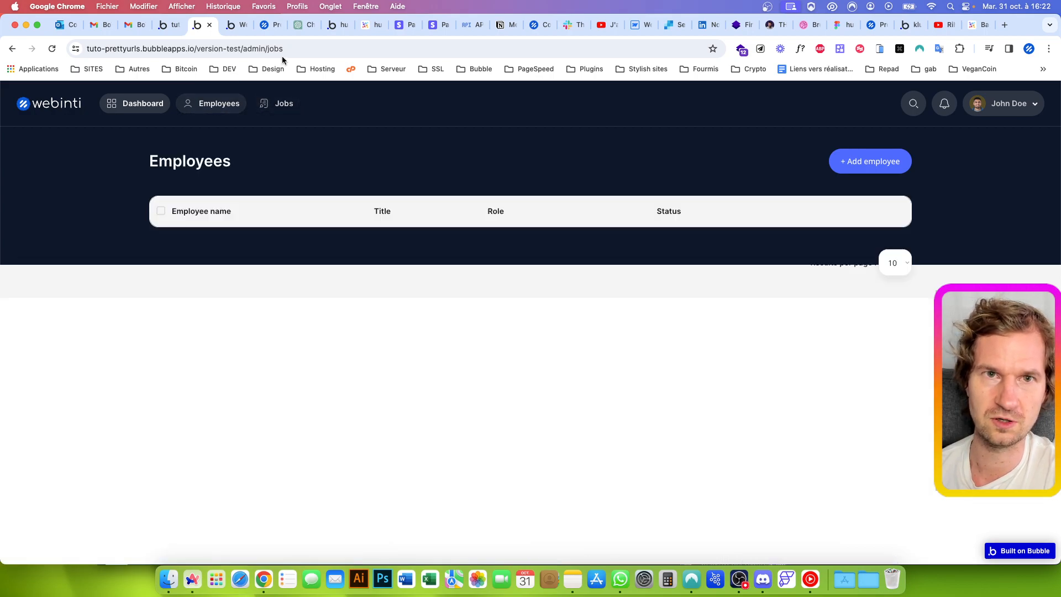
left_click(244, 48)
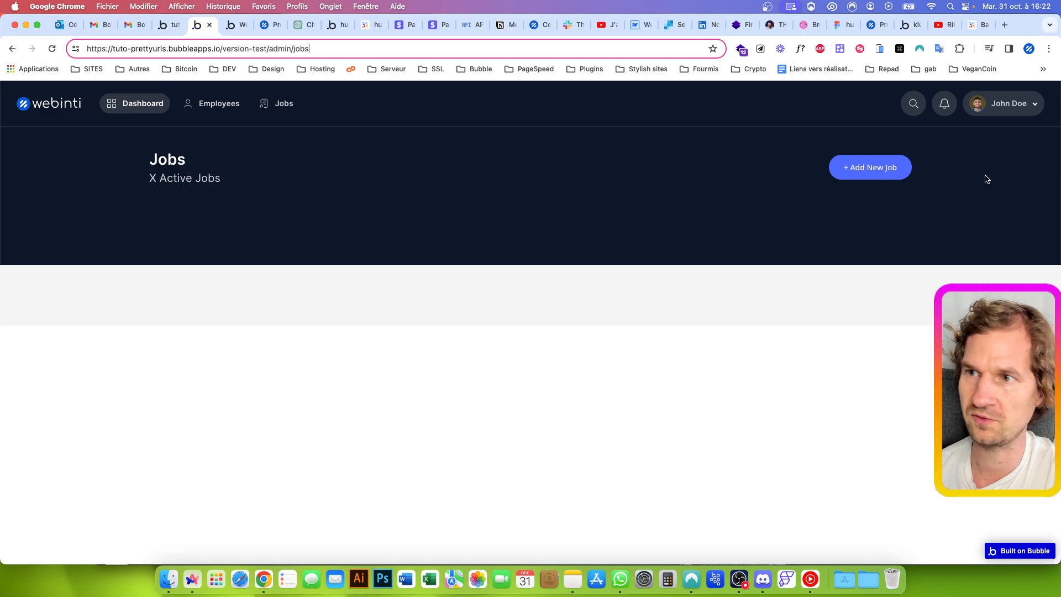
left_click(1004, 103)
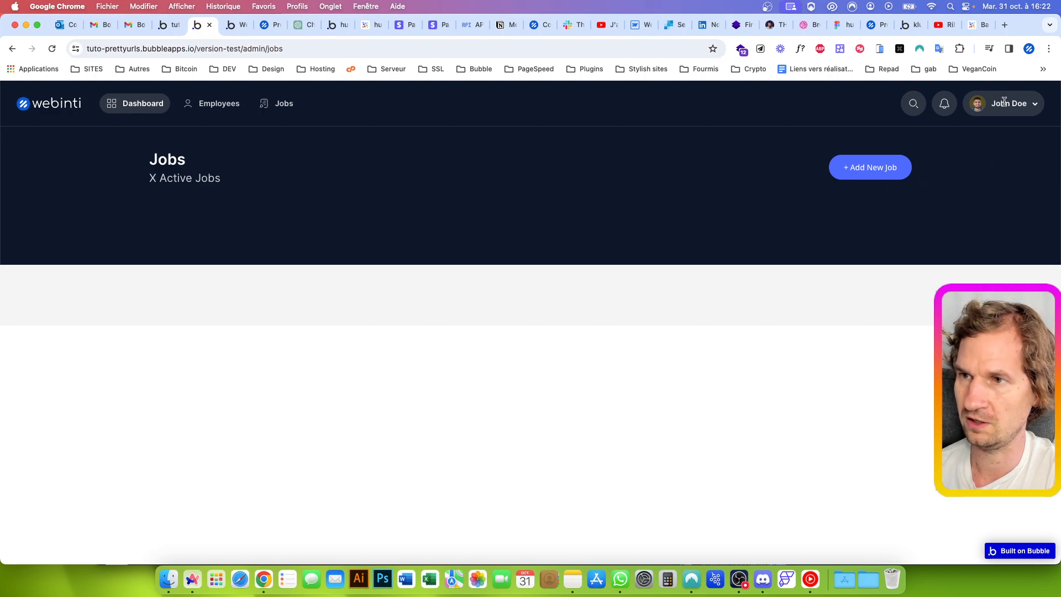
Draft an example address in the preview's URL with the path admin/profile/user/ followed by a hyphenated full name, without loading it
left_click_drag(268, 48, 366, 59)
type("pr")
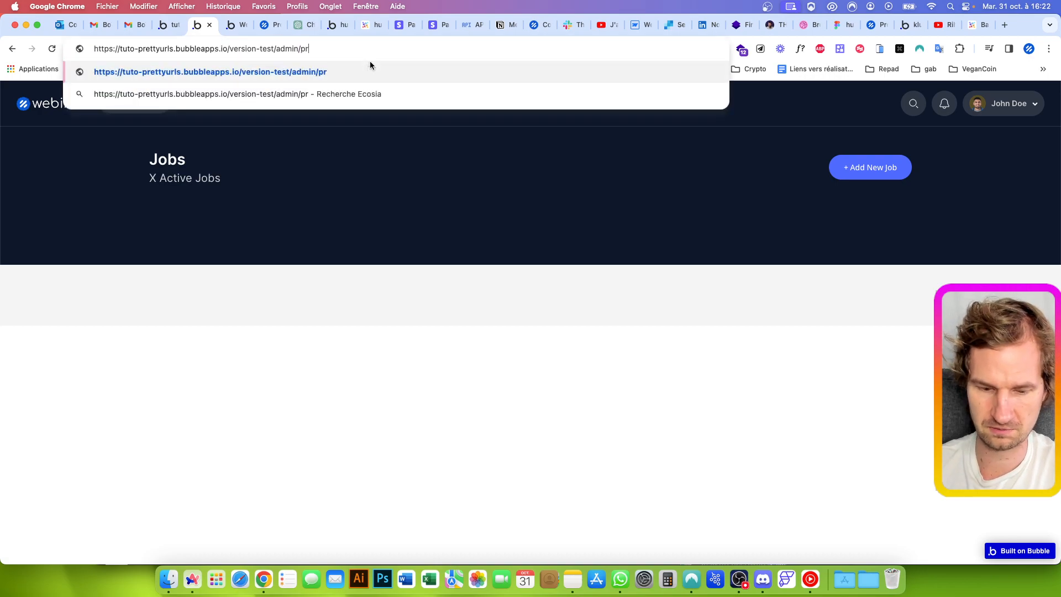
type("ofile/user/")
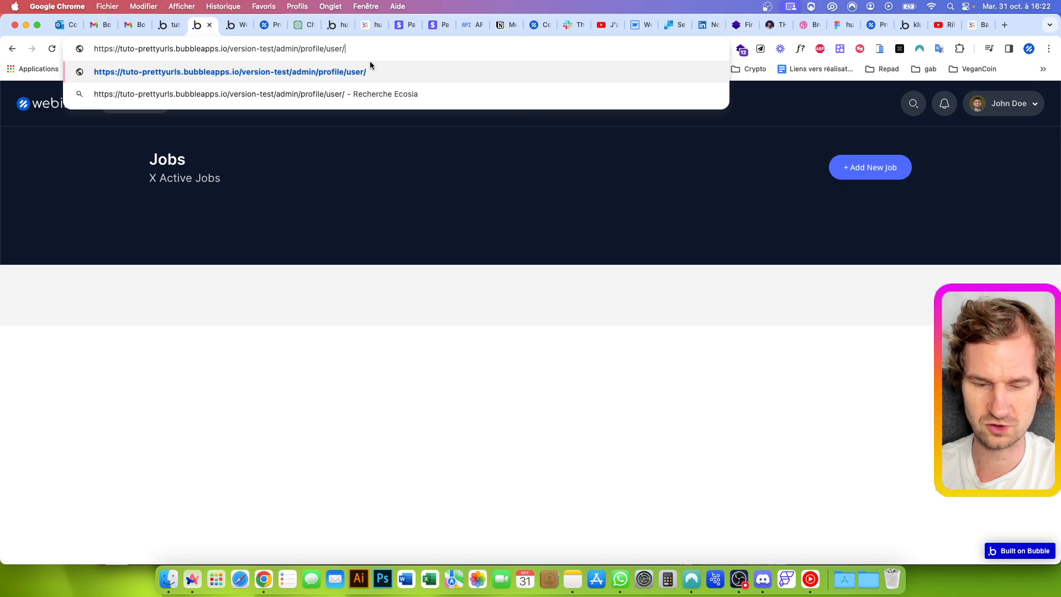
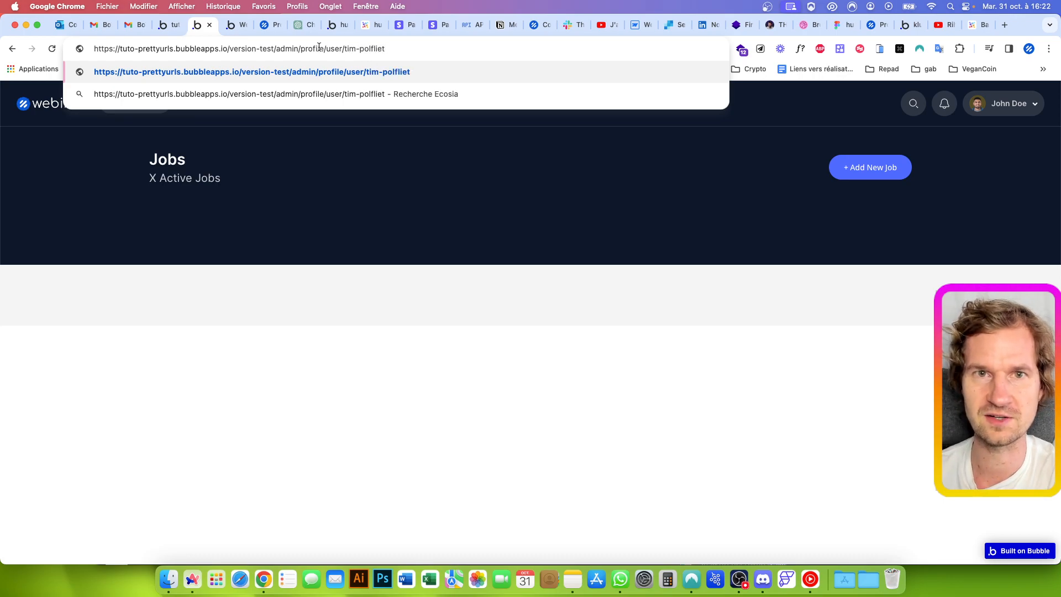
left_click_drag(278, 50, 411, 50)
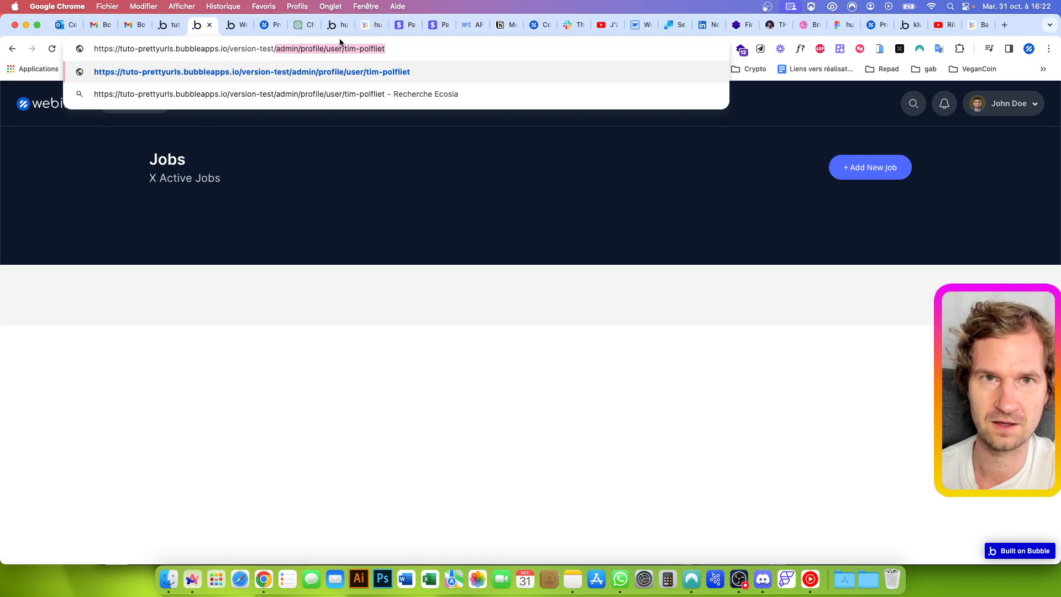
left_click(247, 241)
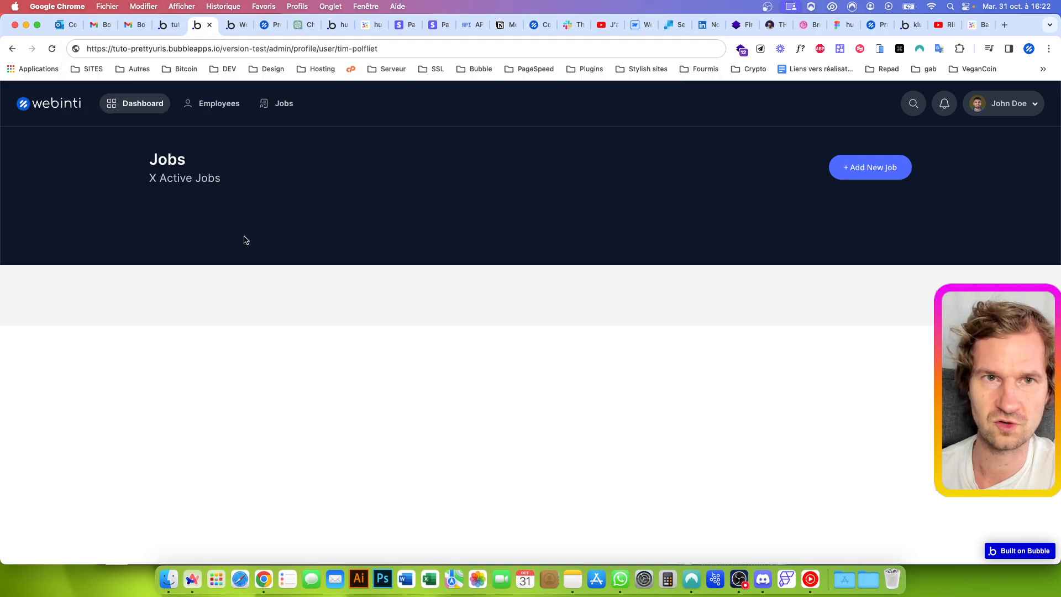
Switch the preview to Employees and draft the address admin?menu=users in its URL without loading it
left_click(221, 105)
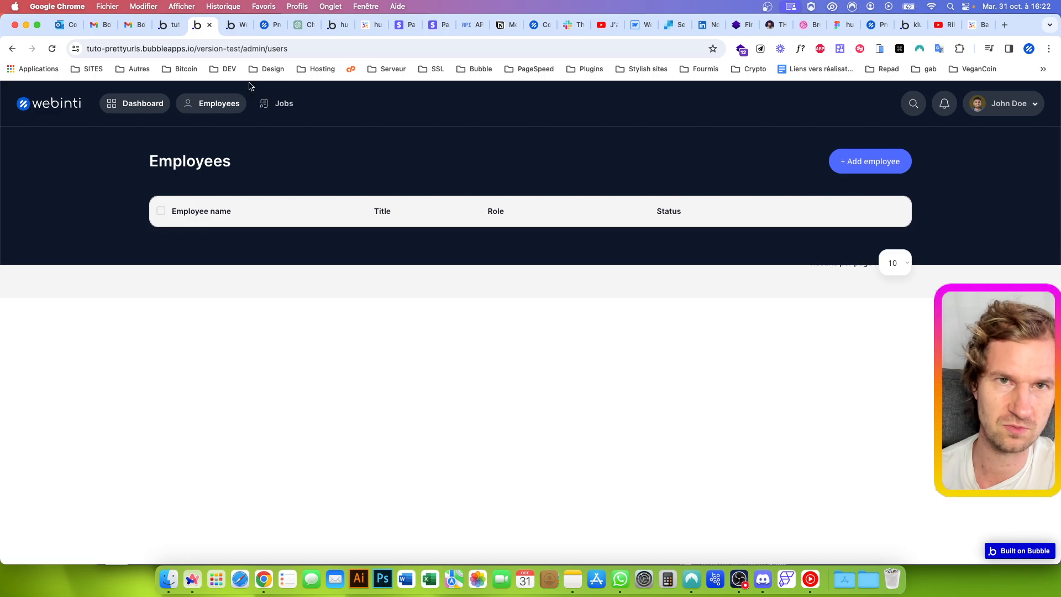
left_click_drag(264, 48, 315, 49)
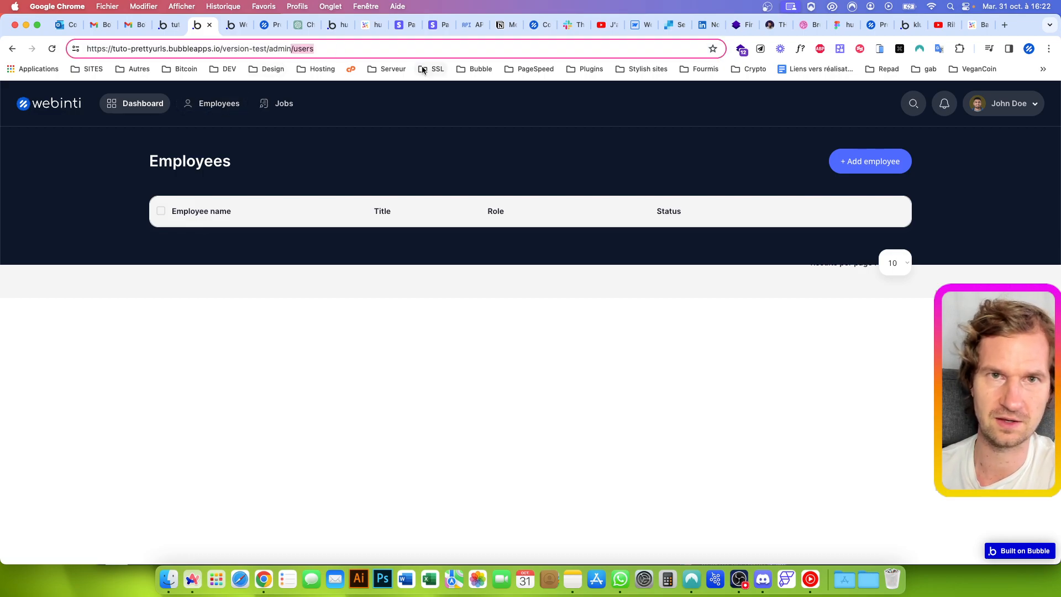
type("?ta")
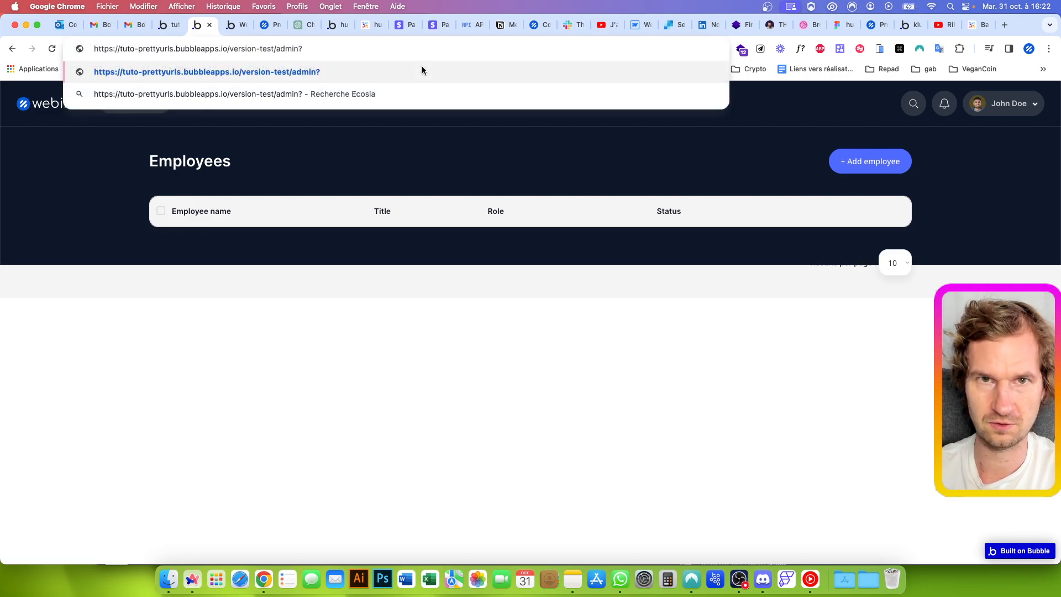
key("BackSpace")
key("BackSpace")
type("men")
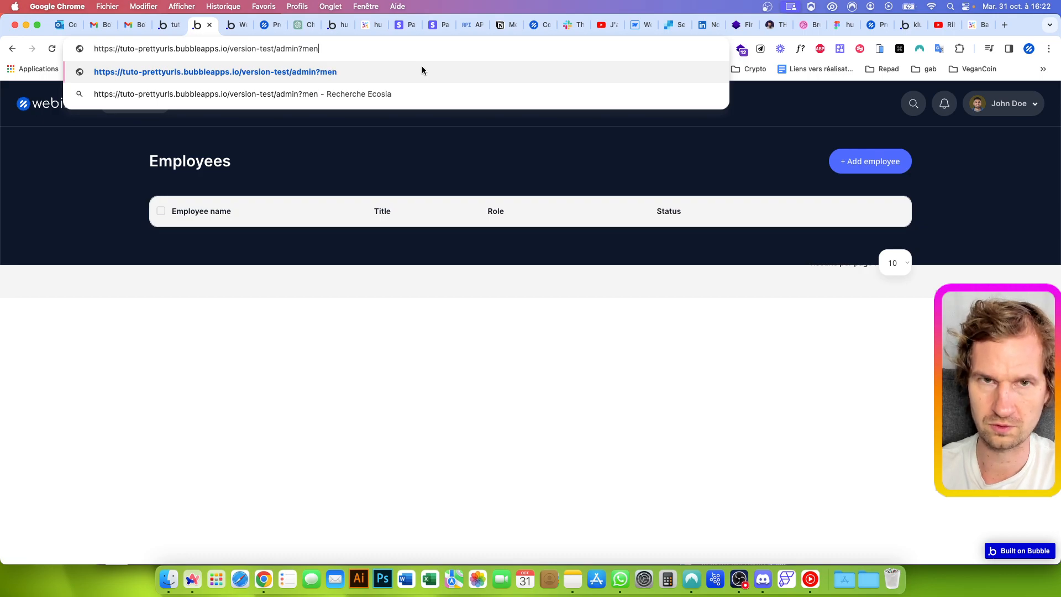
type("u=users")
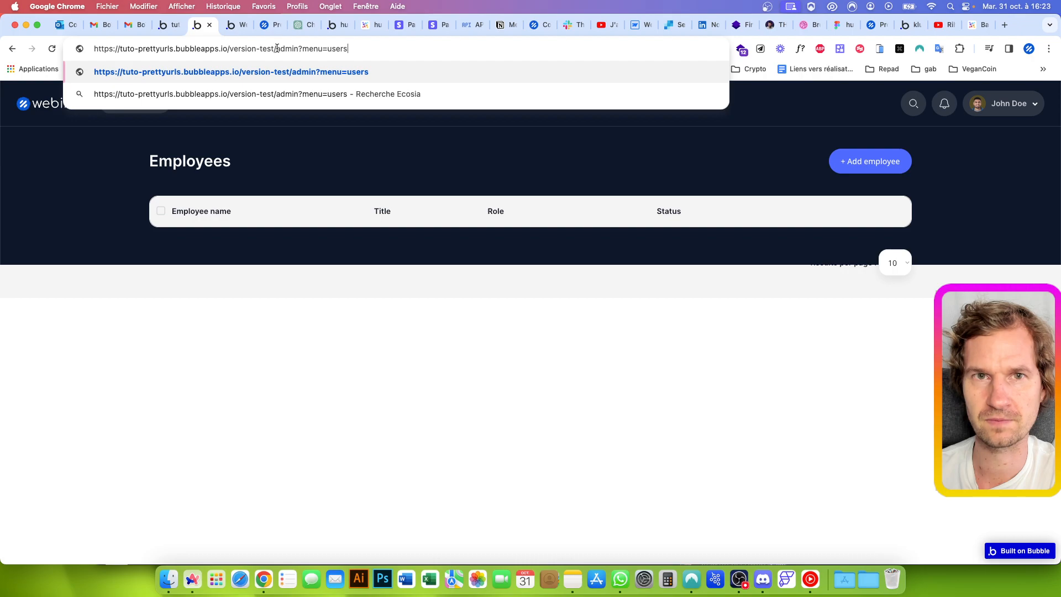
left_click_drag(276, 49, 442, 52)
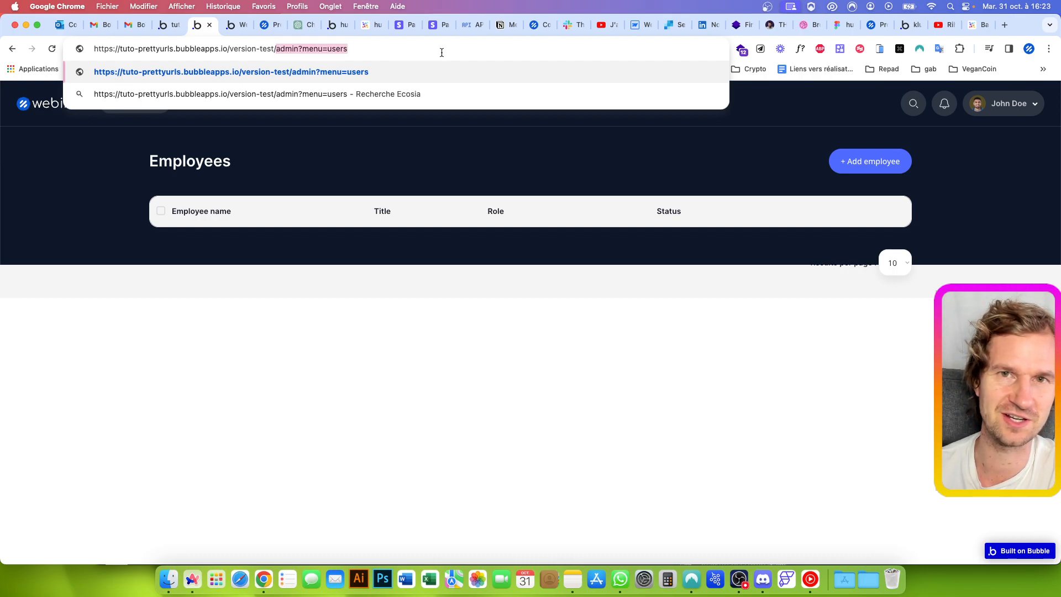
left_click(396, 177)
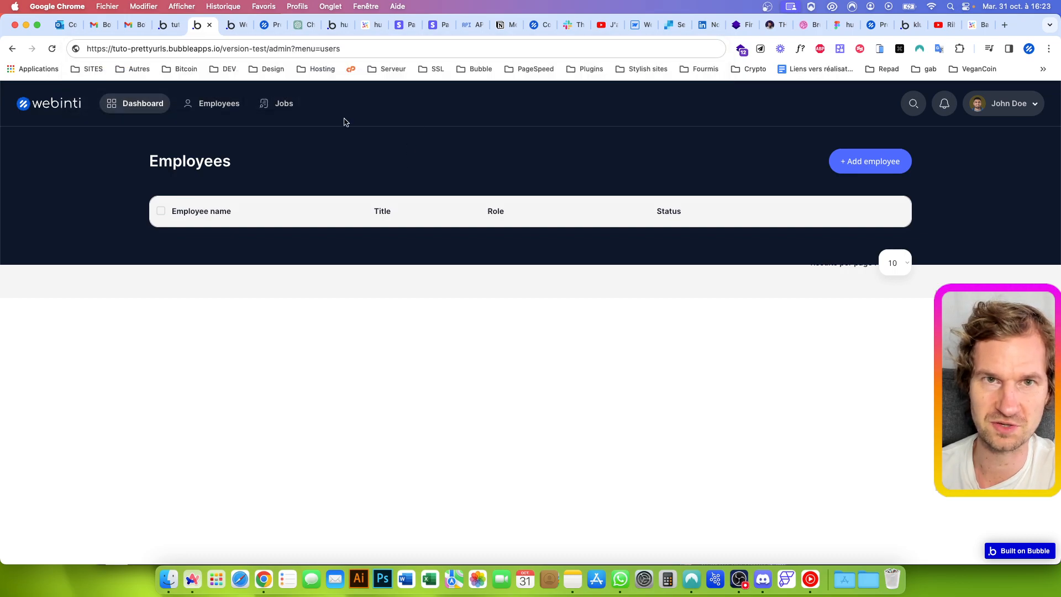
Change the drafted preview address back to the path form admin/users and highlight that path for comparison
left_click_drag(292, 48, 322, 49)
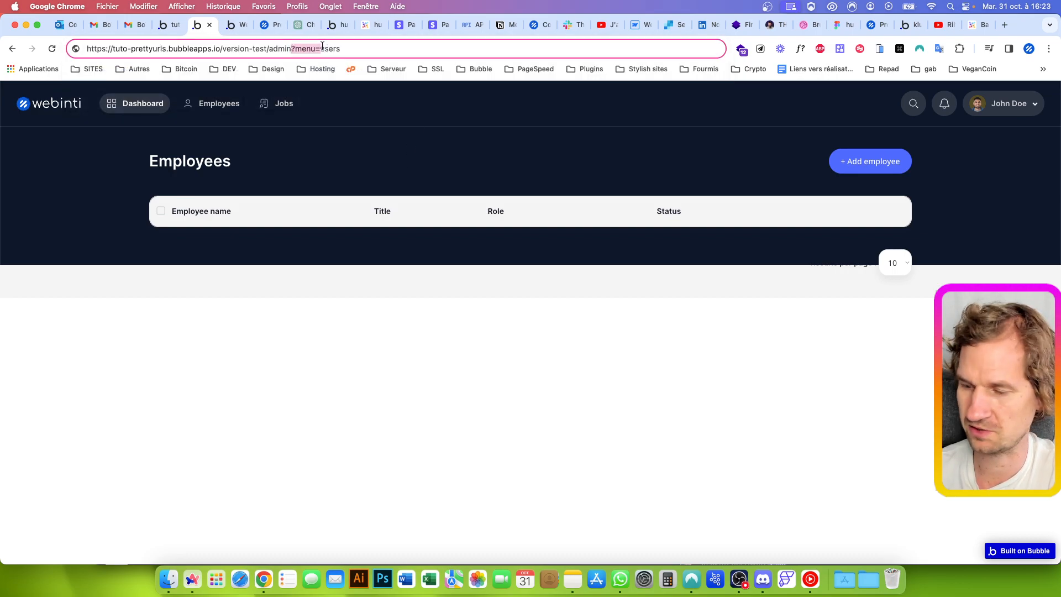
type("/")
left_click(298, 133)
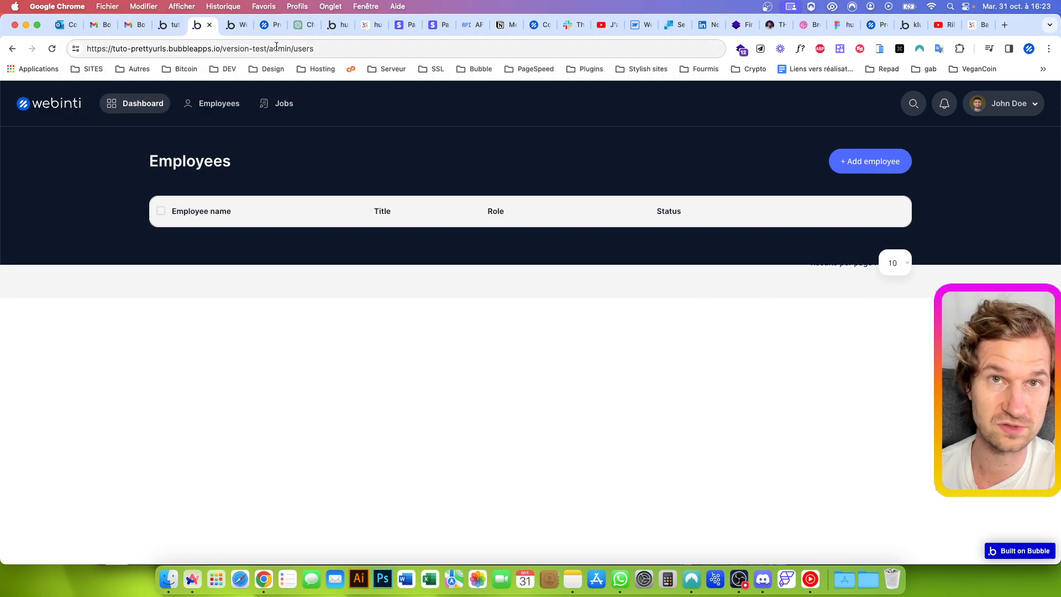
left_click_drag(268, 49, 368, 48)
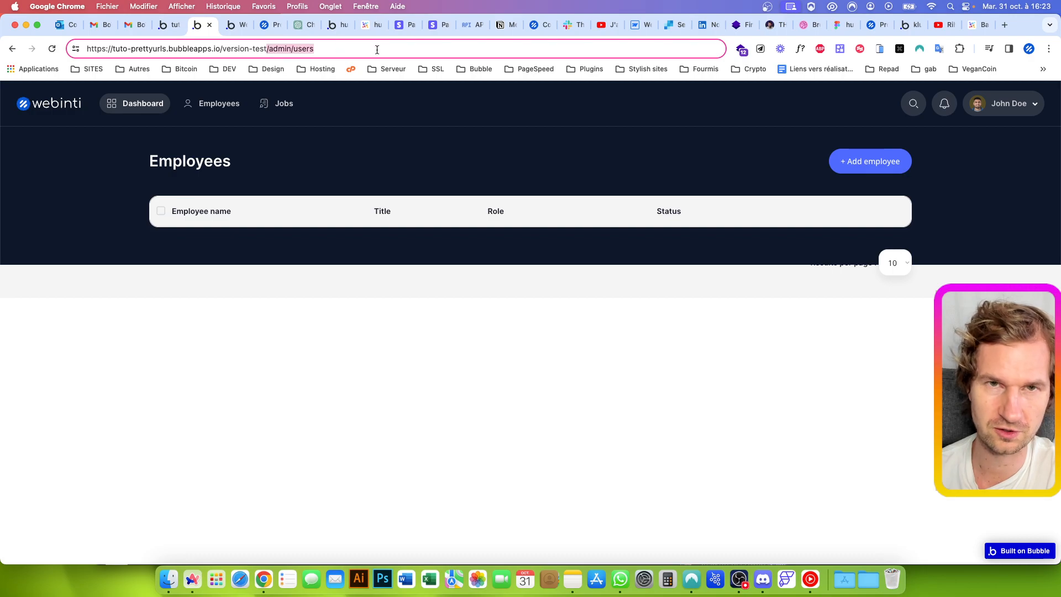
left_click(344, 128)
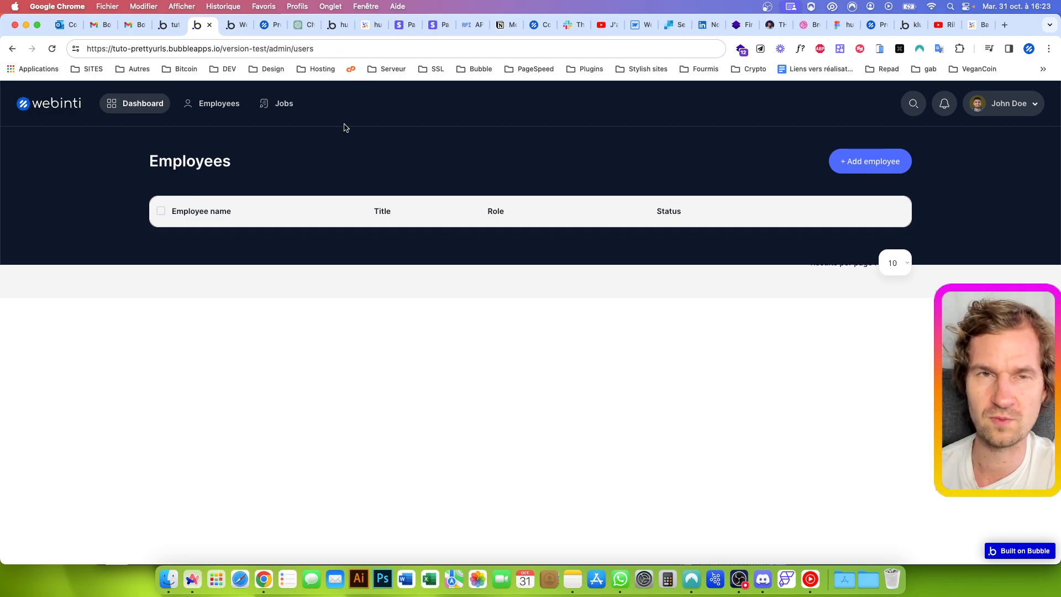
Return to the Bubble editor and uninstall the URL Router for Navigation plugin
left_click(168, 24)
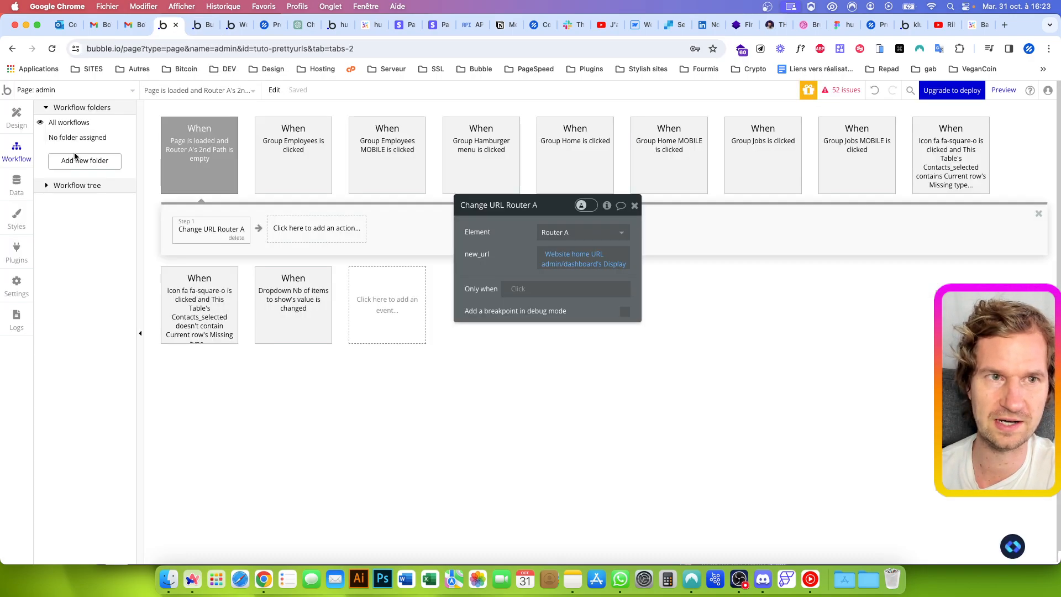
left_click(21, 125)
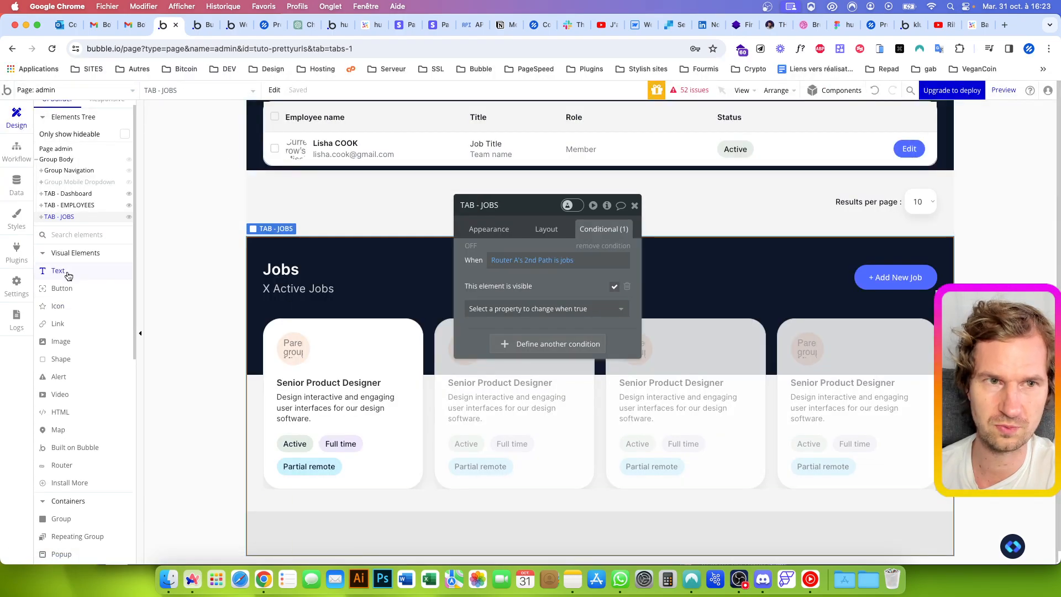
left_click(16, 250)
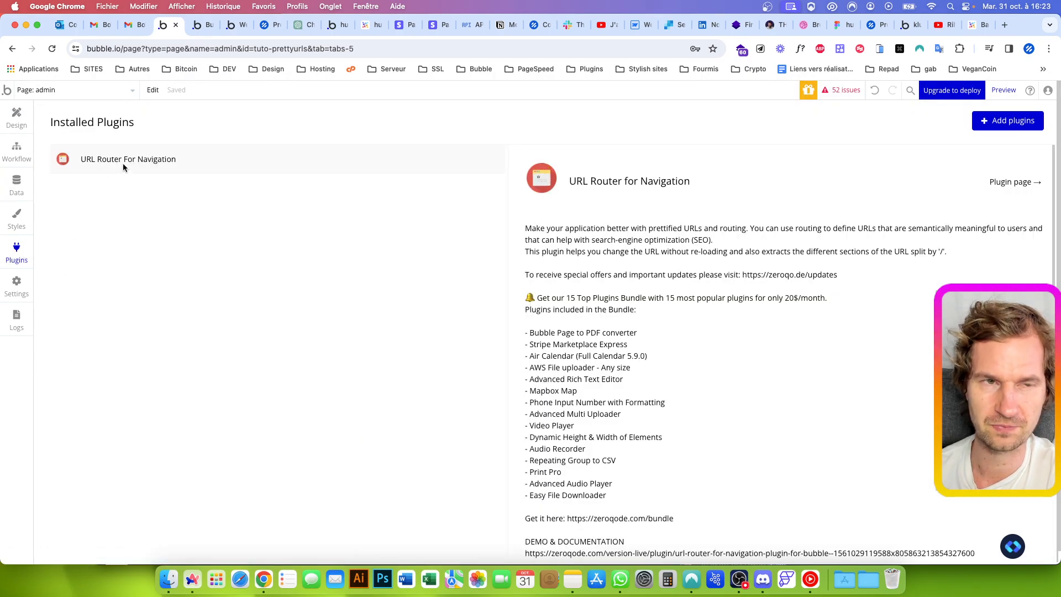
scroll(702, 318, "down", 10)
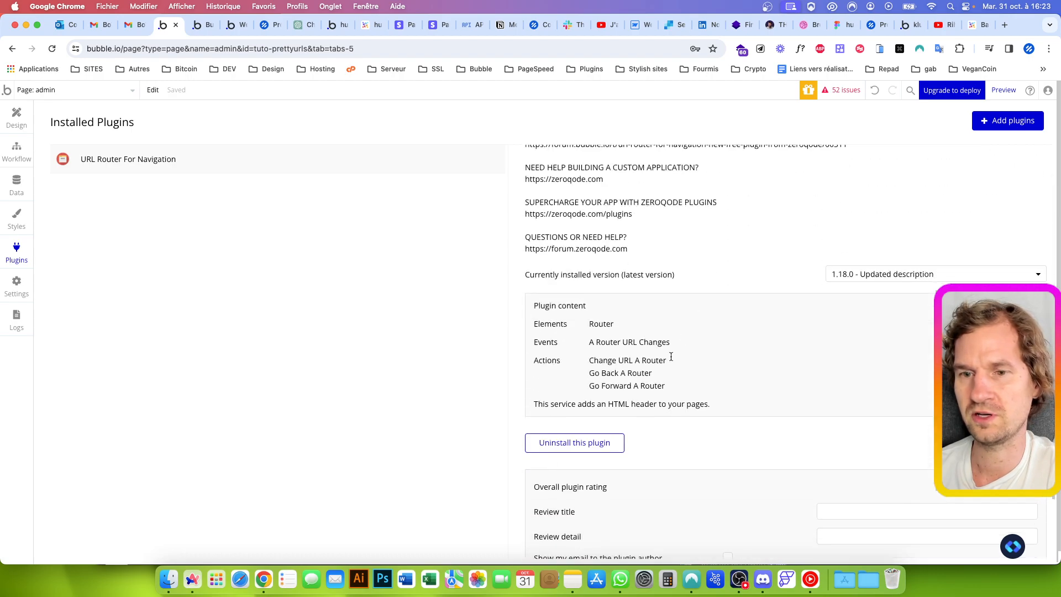
left_click(597, 441)
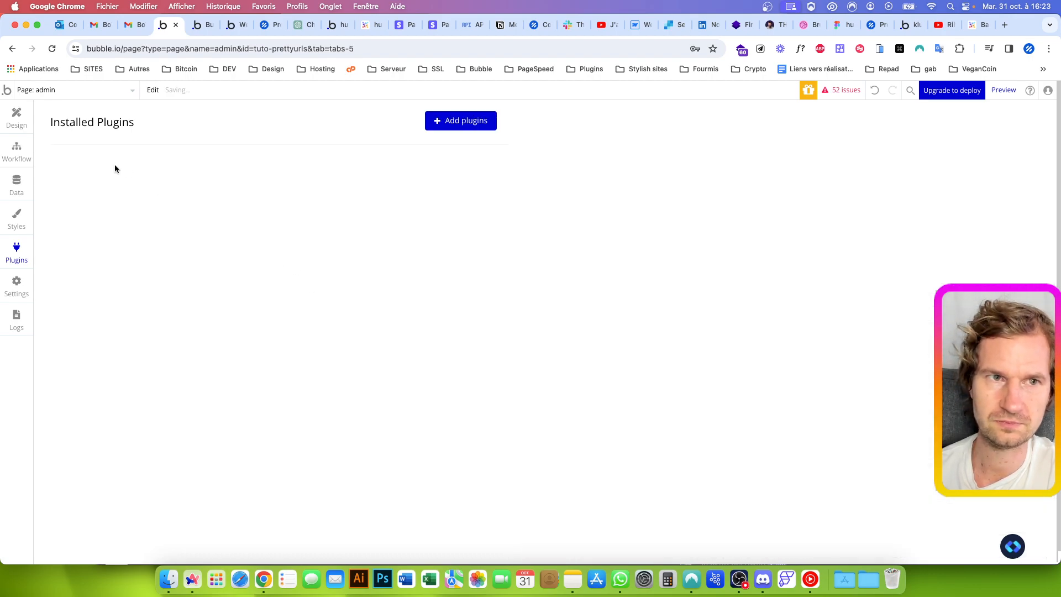
Delete the page-load event that depends on Router A's empty 2nd path from the admin page's workflows
left_click(16, 116)
left_click(16, 152)
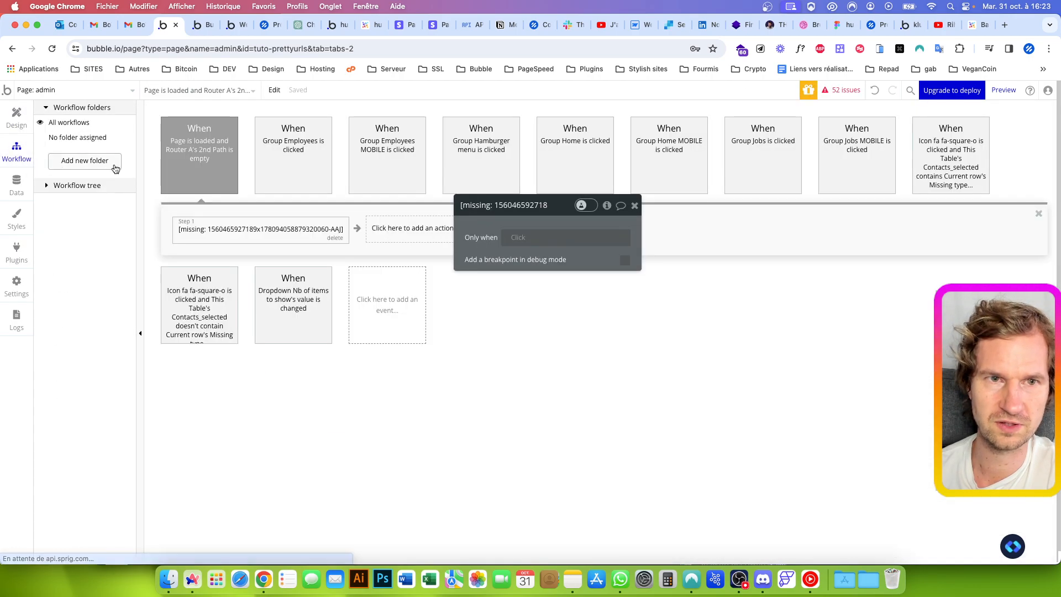
left_click(230, 173)
key("BackSpace")
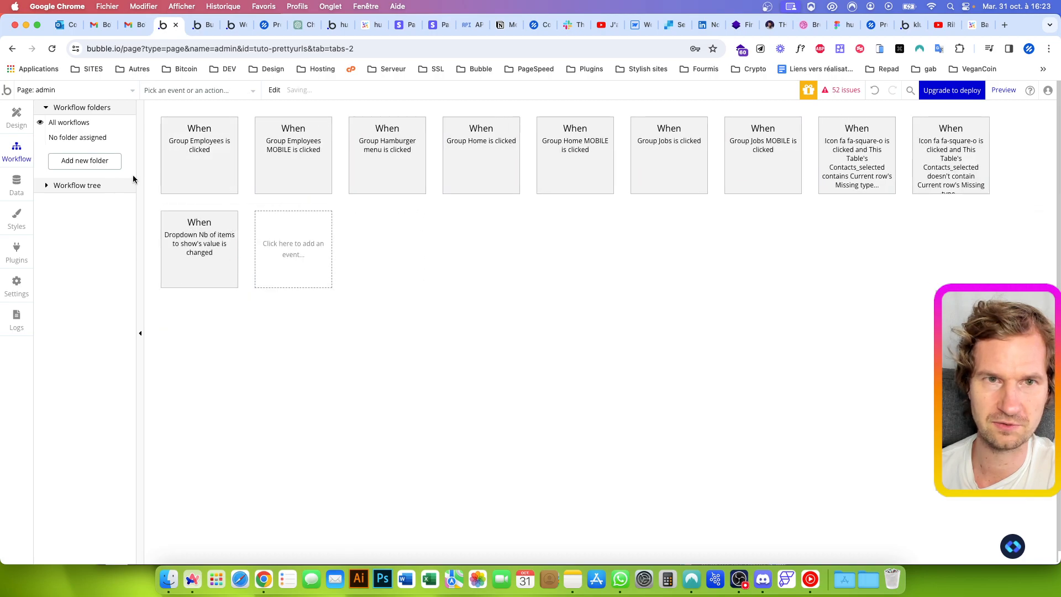
Open the workflow of the Dashboard navigation item, Group Home, and delete its missing router action
left_click(16, 117)
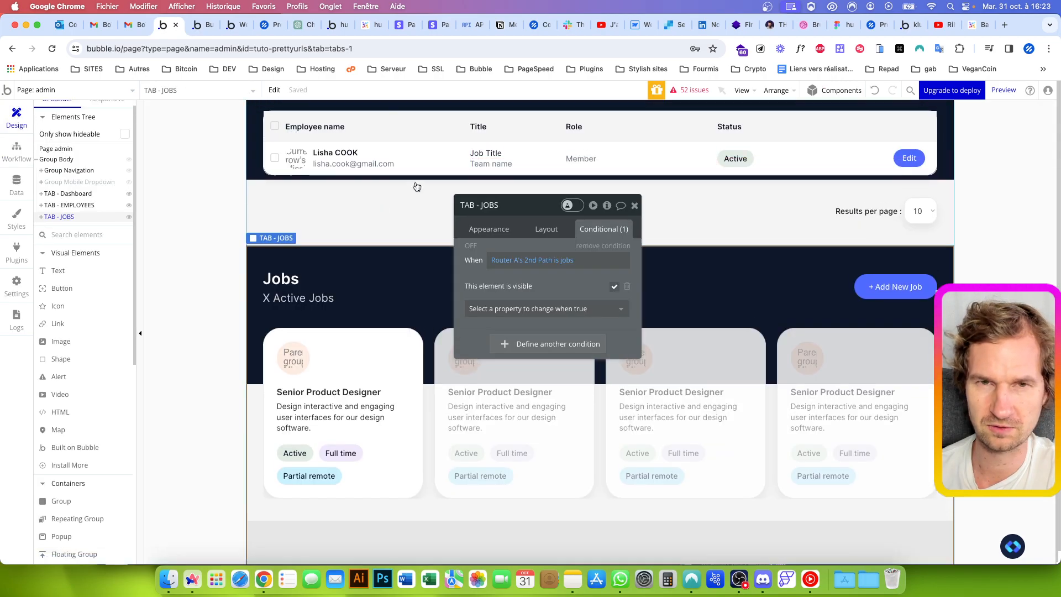
scroll(417, 187, "up", 10)
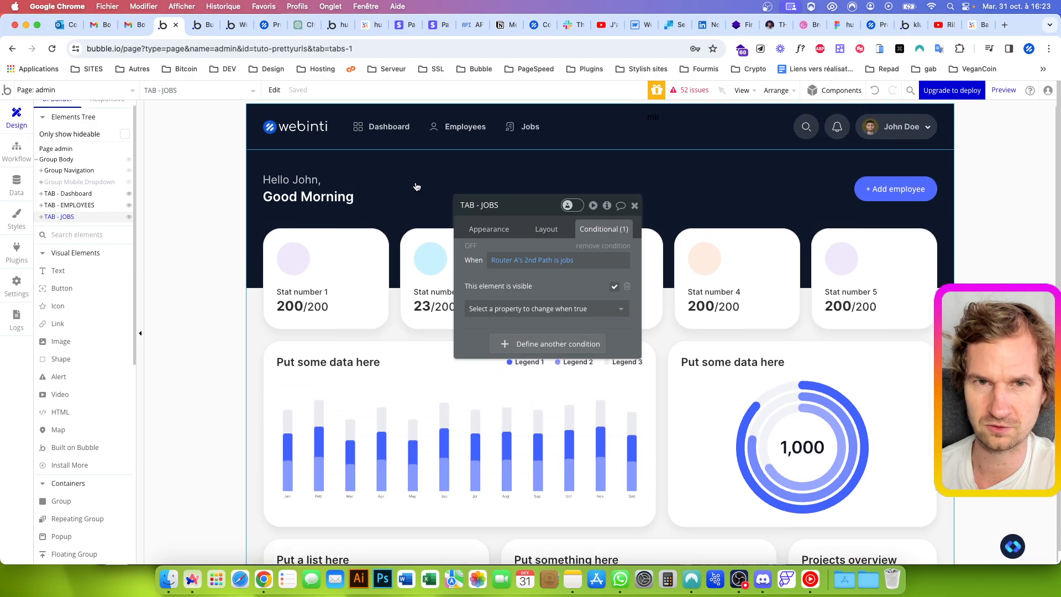
scroll(417, 186, "up", 2)
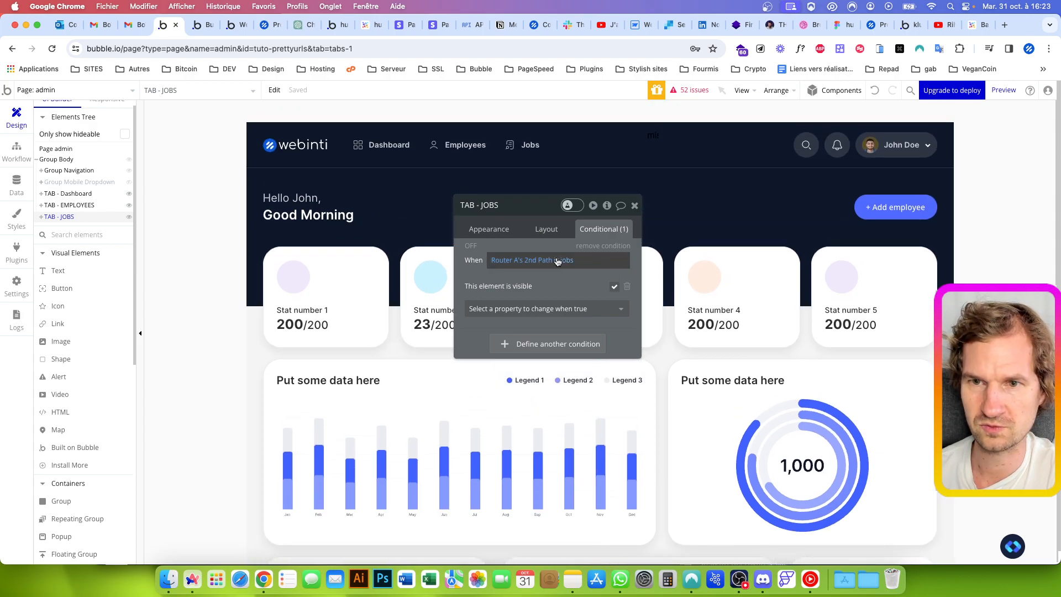
left_click(95, 193)
scroll(304, 169, "up", 5)
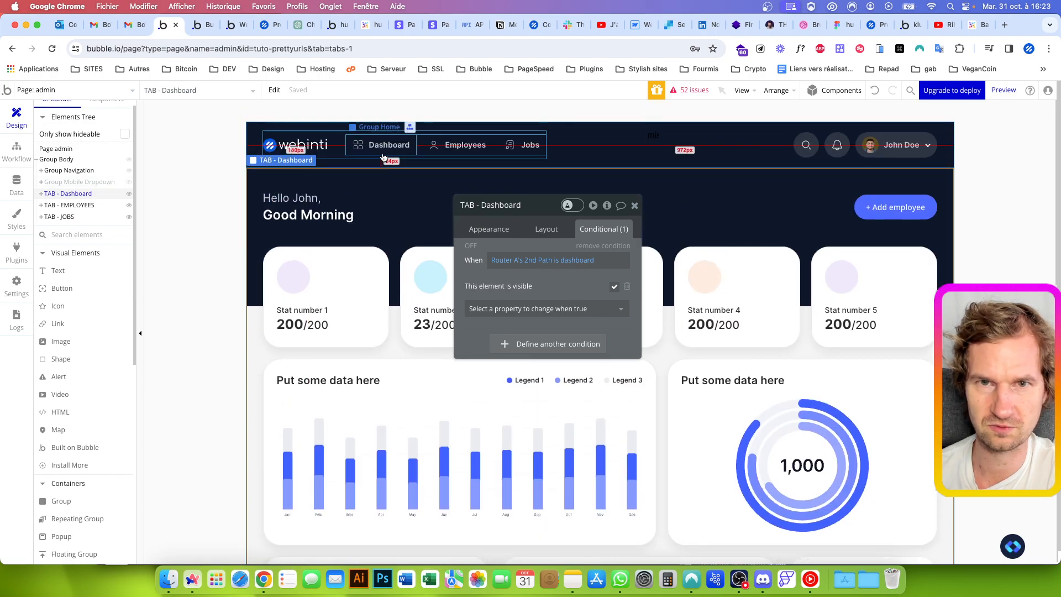
left_click(371, 146)
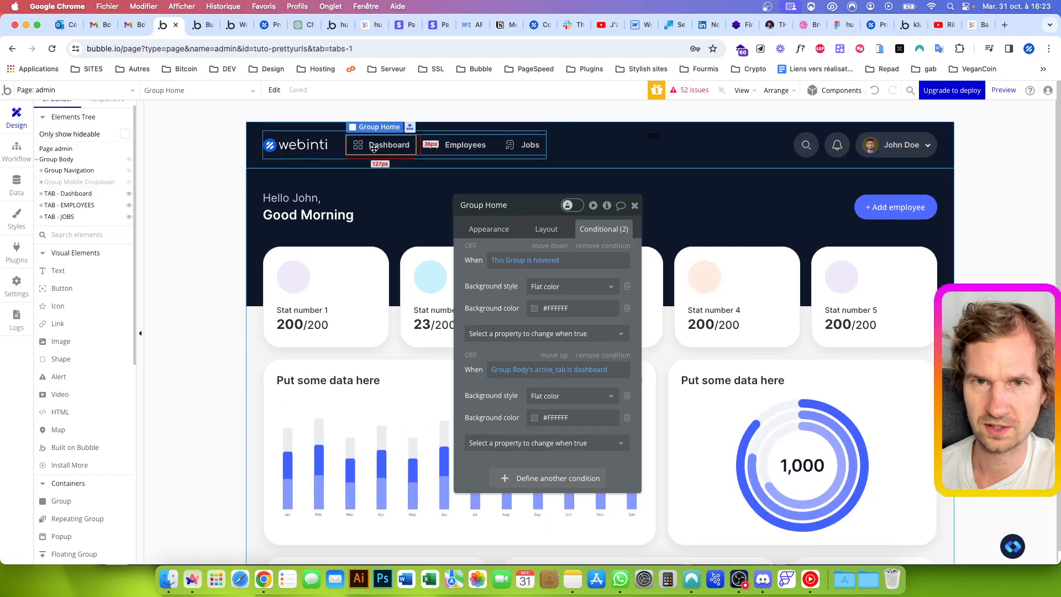
left_click(475, 229)
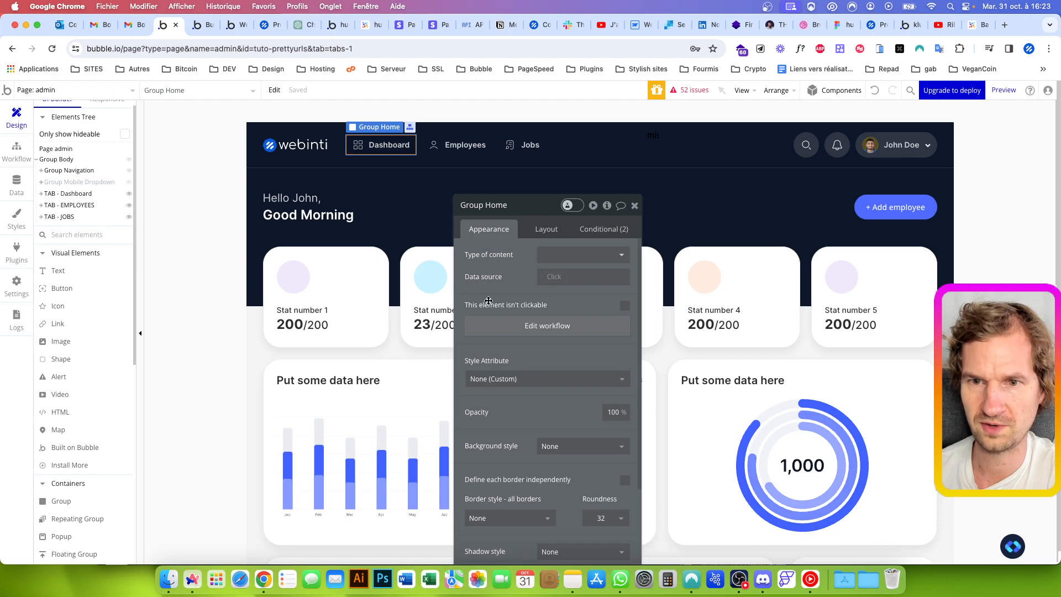
left_click(485, 323)
left_click(268, 228)
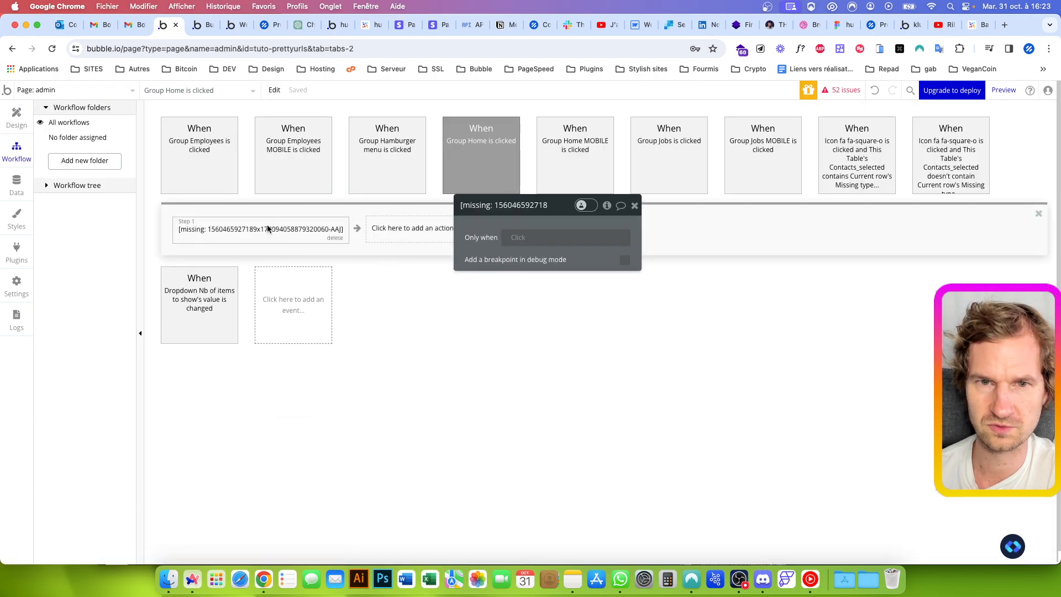
left_click(335, 238)
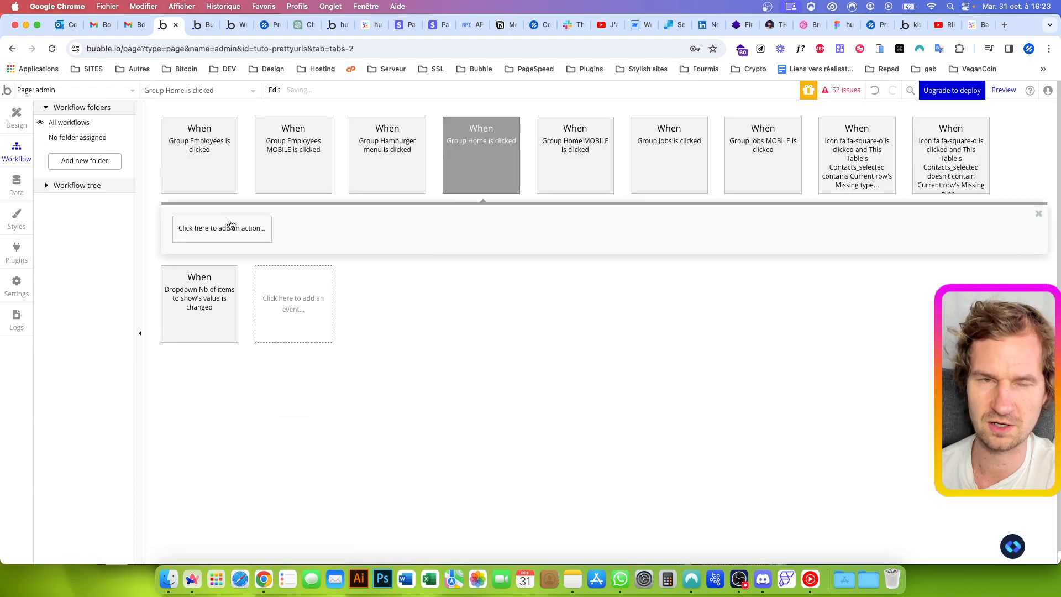
Add a Go to page action to the Group Home click event with admin as the destination
left_click(230, 227)
type("go t")
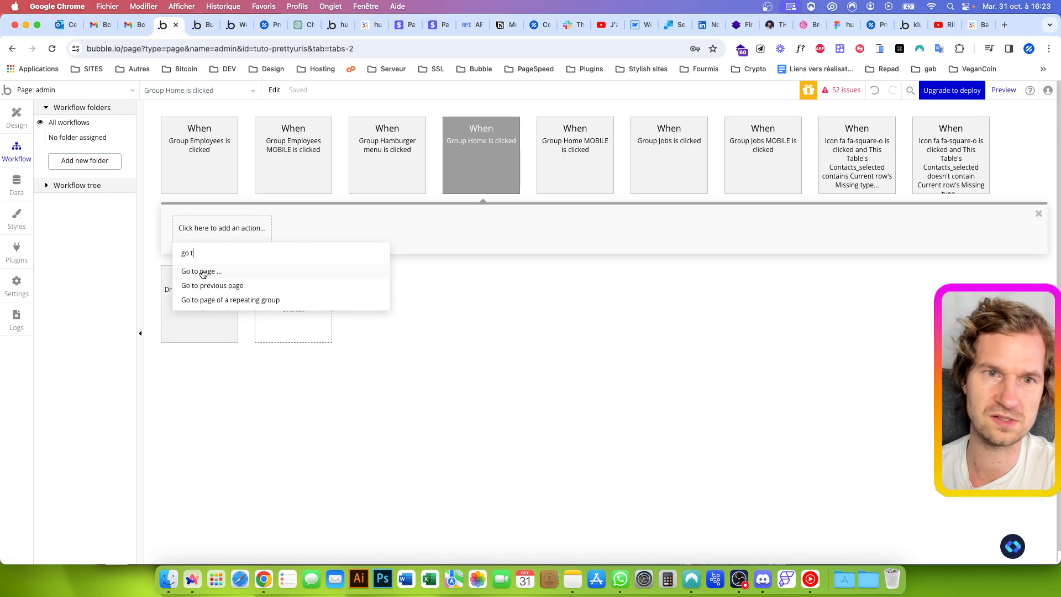
left_click(201, 272)
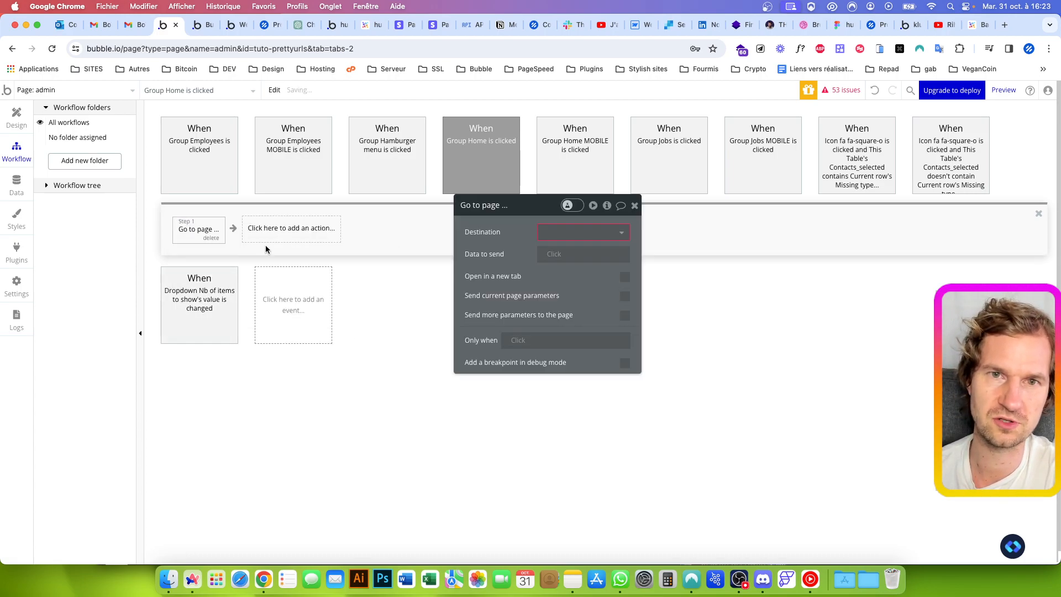
left_click(564, 238)
left_click(562, 265)
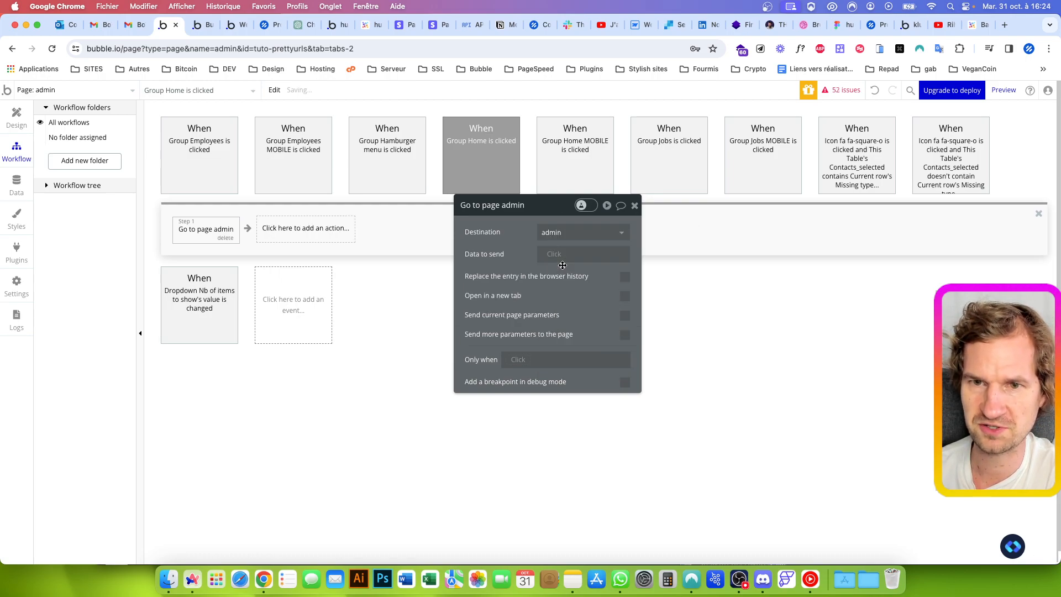
left_click(625, 335)
left_click(555, 365)
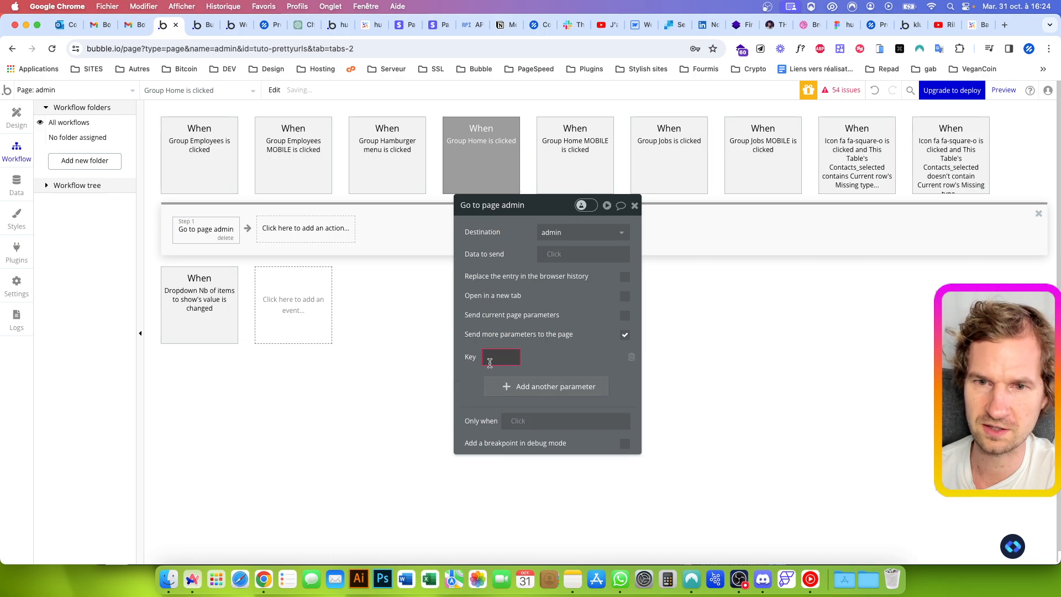
left_click(633, 358)
left_click(625, 335)
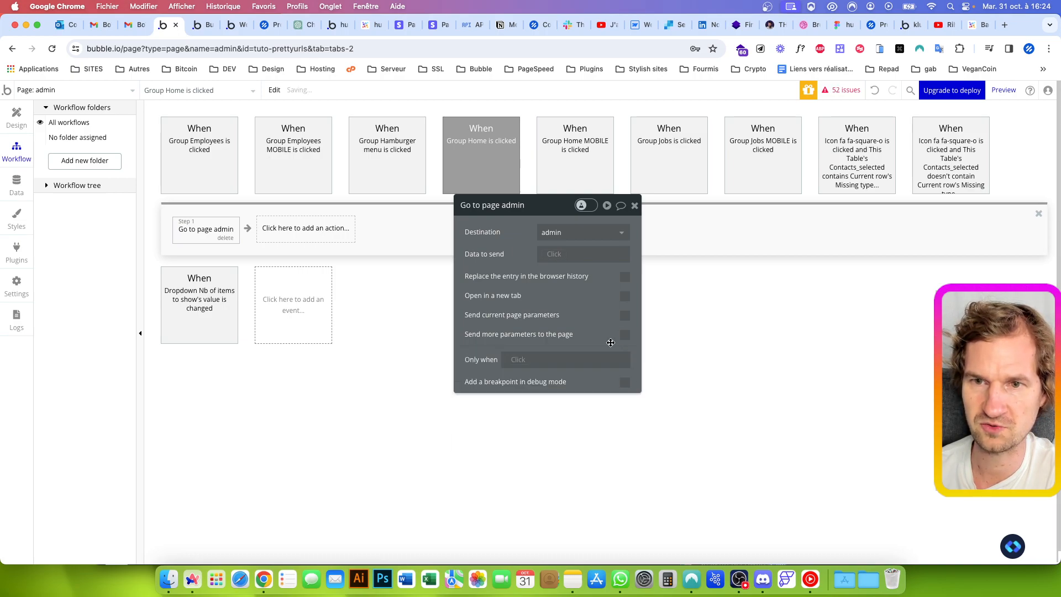
left_click(555, 254)
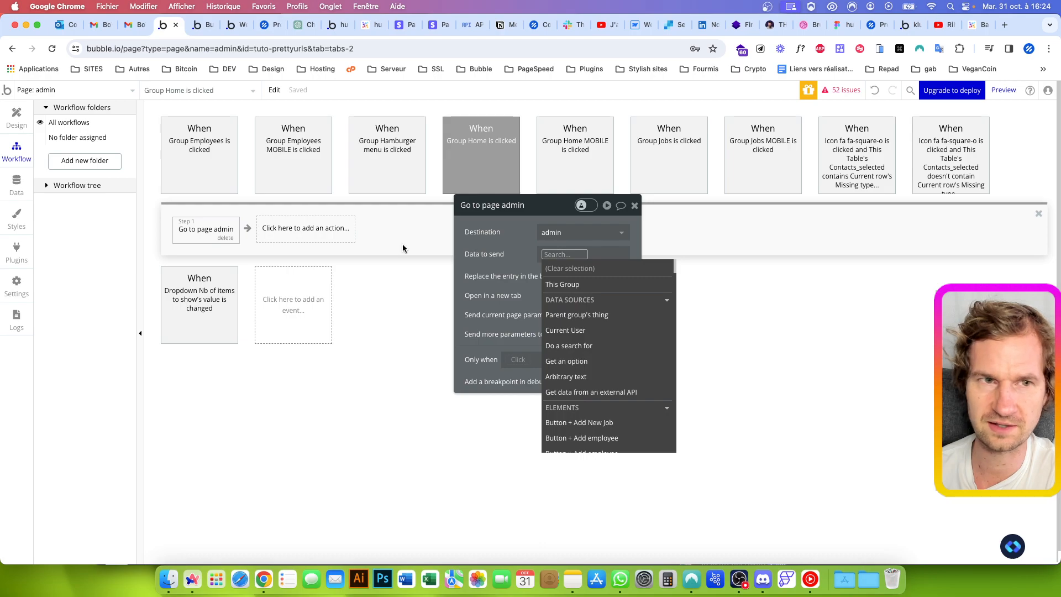
Remove the admin/ prefix from the OS_URLS options so they read dashboard, users and jobs
left_click(15, 188)
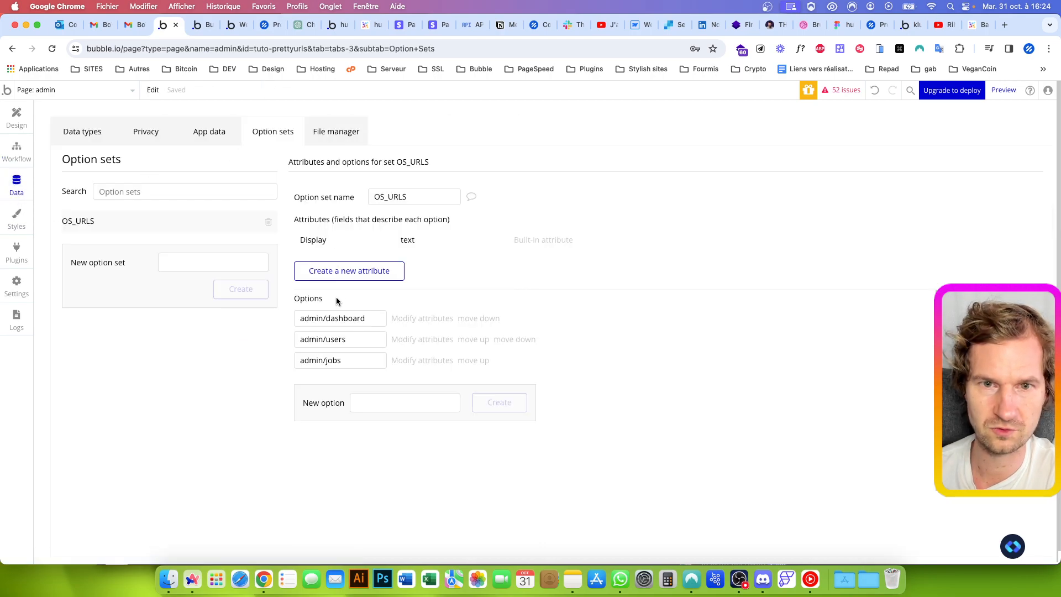
left_click_drag(326, 315, 268, 365)
key("BackSpace")
key("BackSpace")
key("BackSpace")
key("BackSpace")
key("Delete")
key("Delete")
key("Delete")
key("Delete")
key("Delete")
key("Delete")
key("Delete")
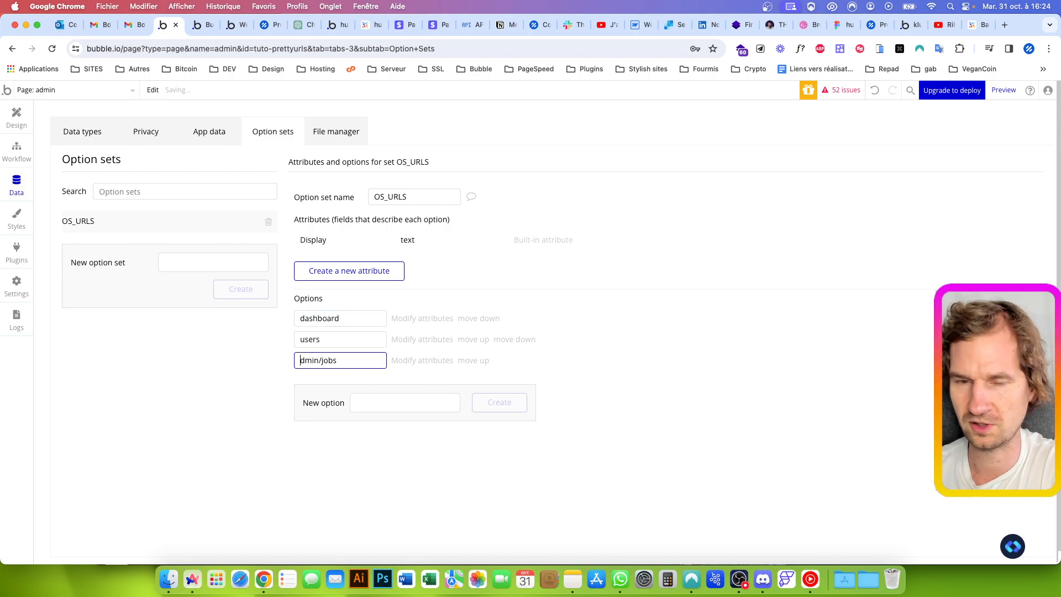
left_click(268, 363)
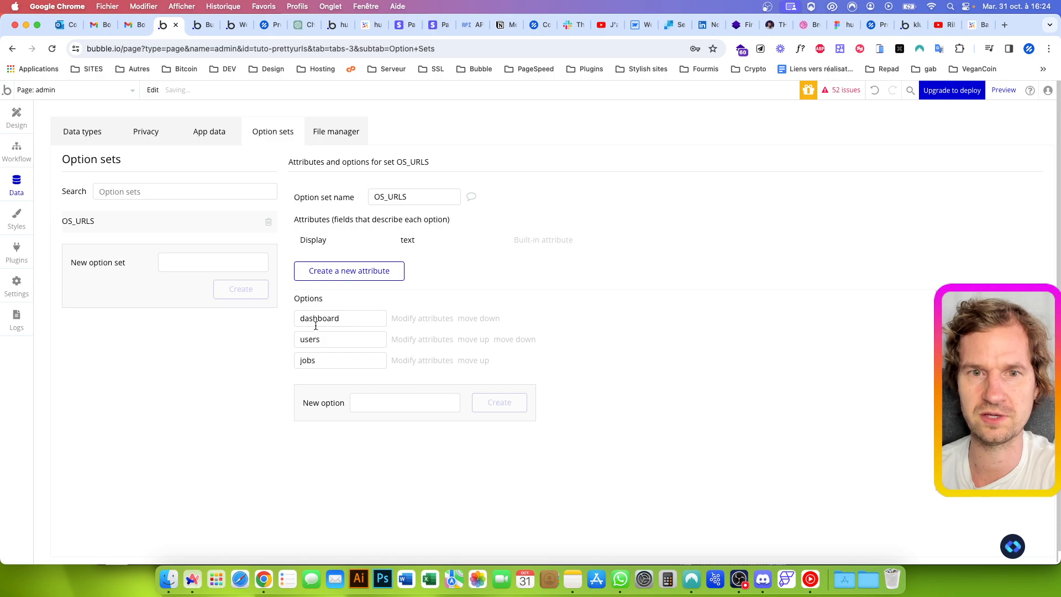
Set the data to send of Group Home's Go to page admin action to the OS_URLS dashboard option's Display
left_click(17, 117)
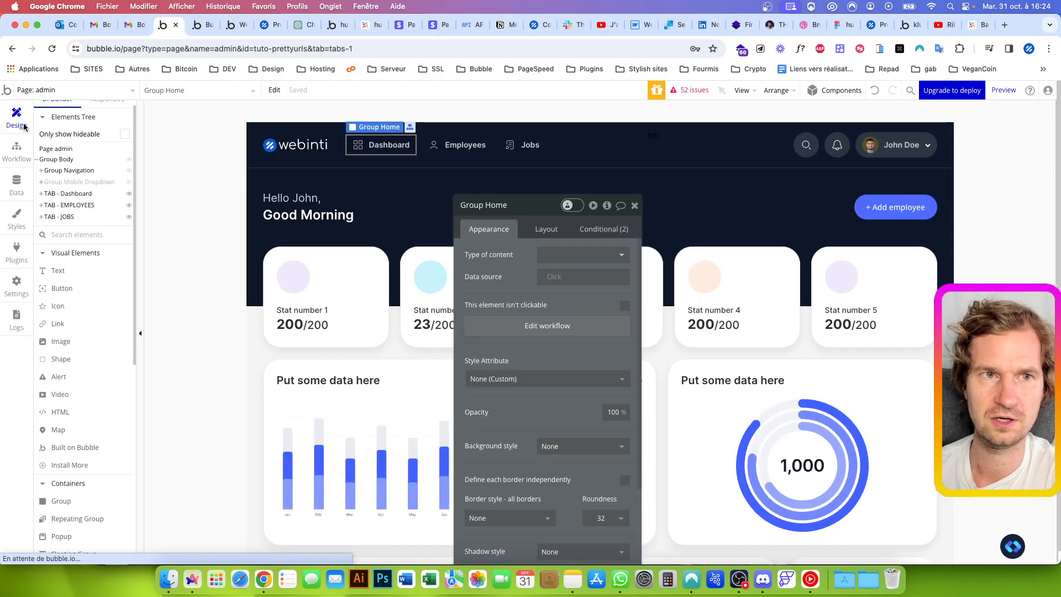
left_click(17, 151)
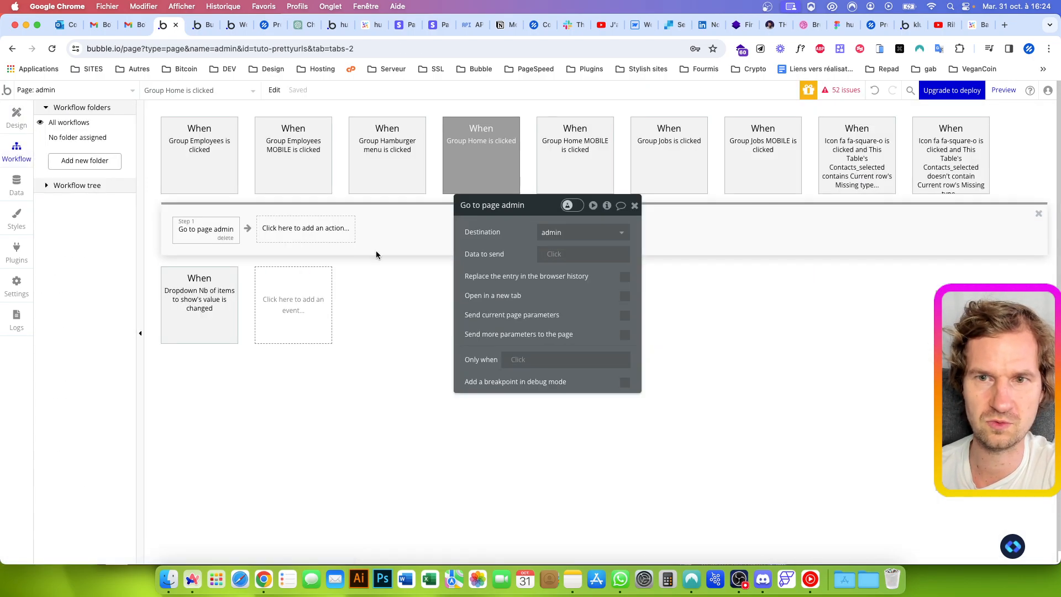
left_click(575, 256)
left_click(574, 356)
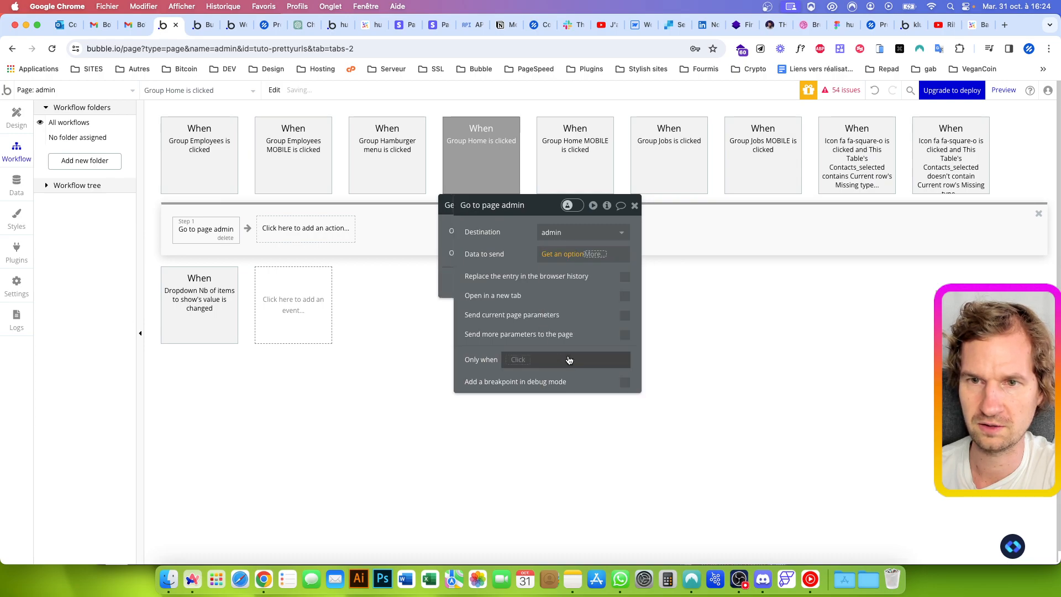
left_click(381, 252)
left_click(365, 287)
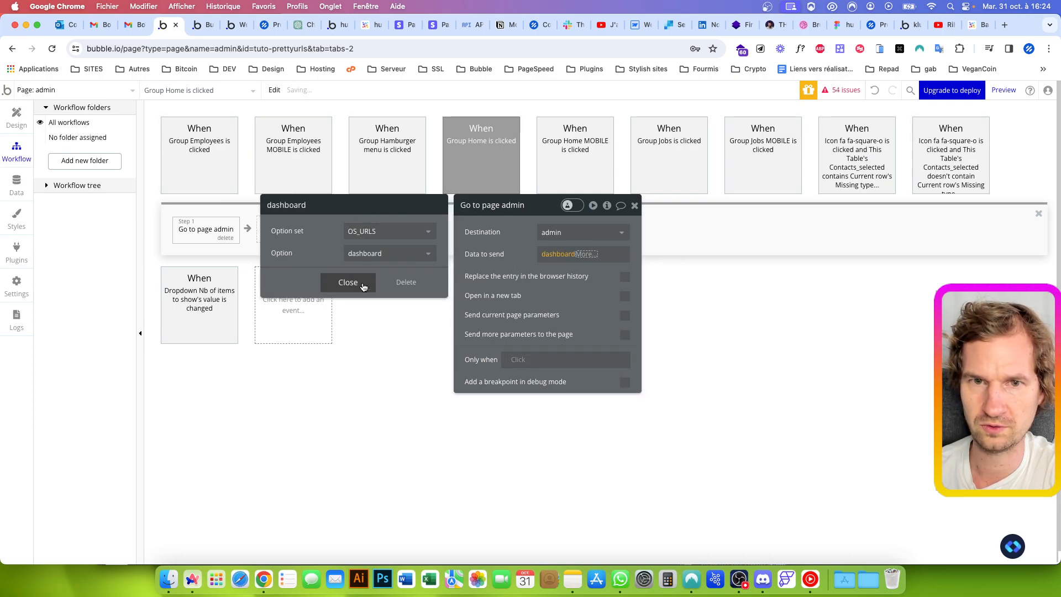
left_click(596, 254)
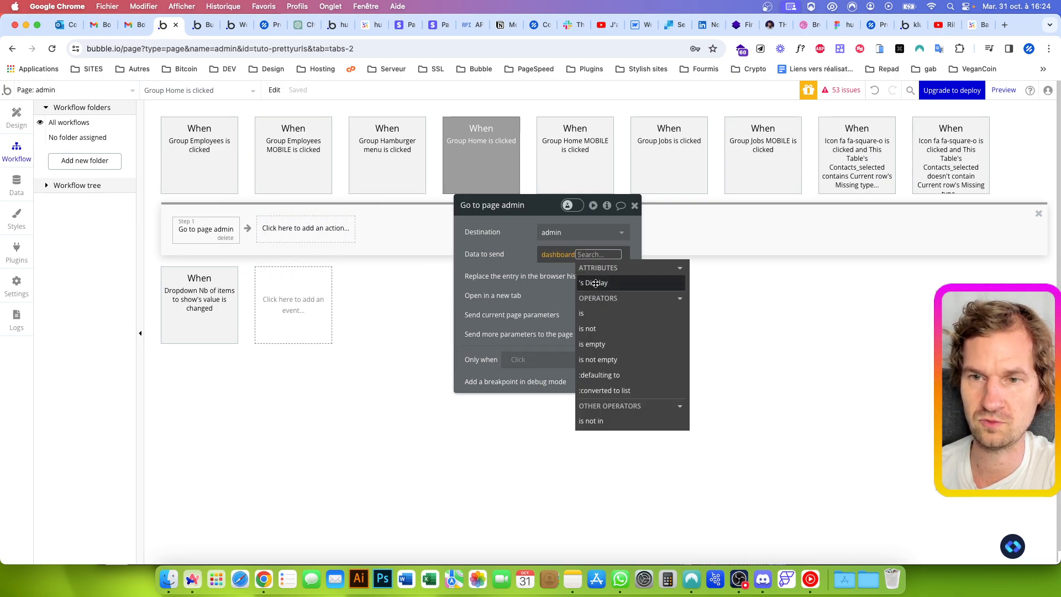
left_click(593, 282)
left_click(513, 250)
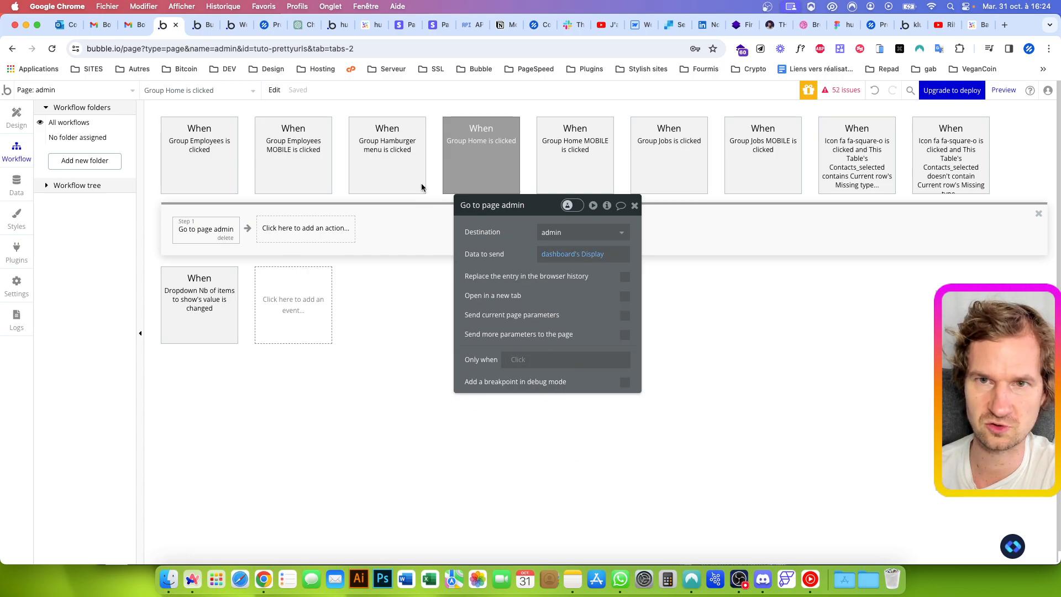
Replace the existing action in the Group Employees click event with a copy of the Go to page admin action, sending the users option's Display
right_click(201, 233)
left_click(225, 305)
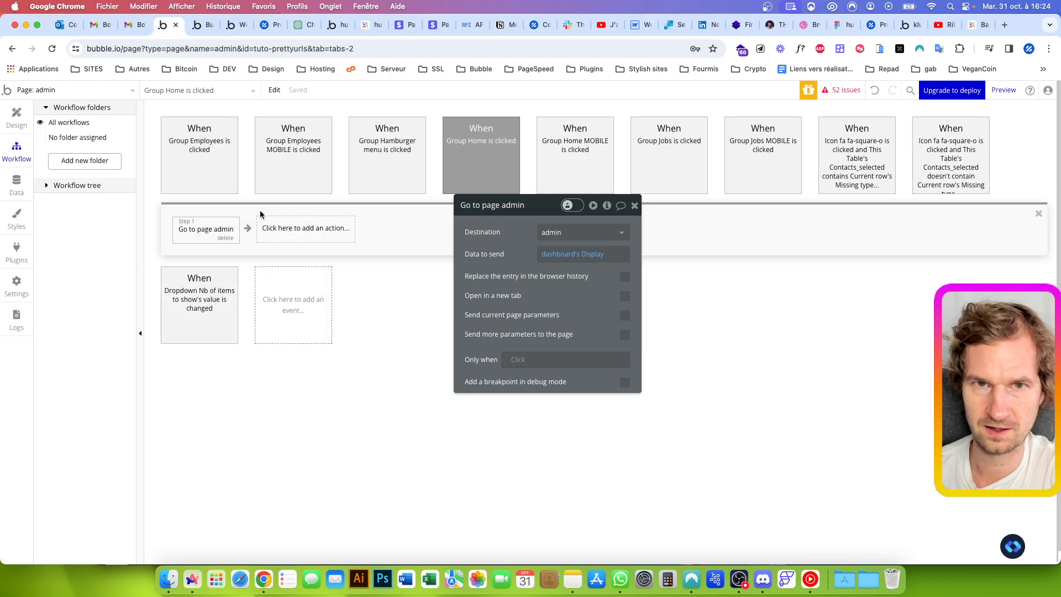
left_click(201, 154)
left_click(304, 233)
left_click(332, 239)
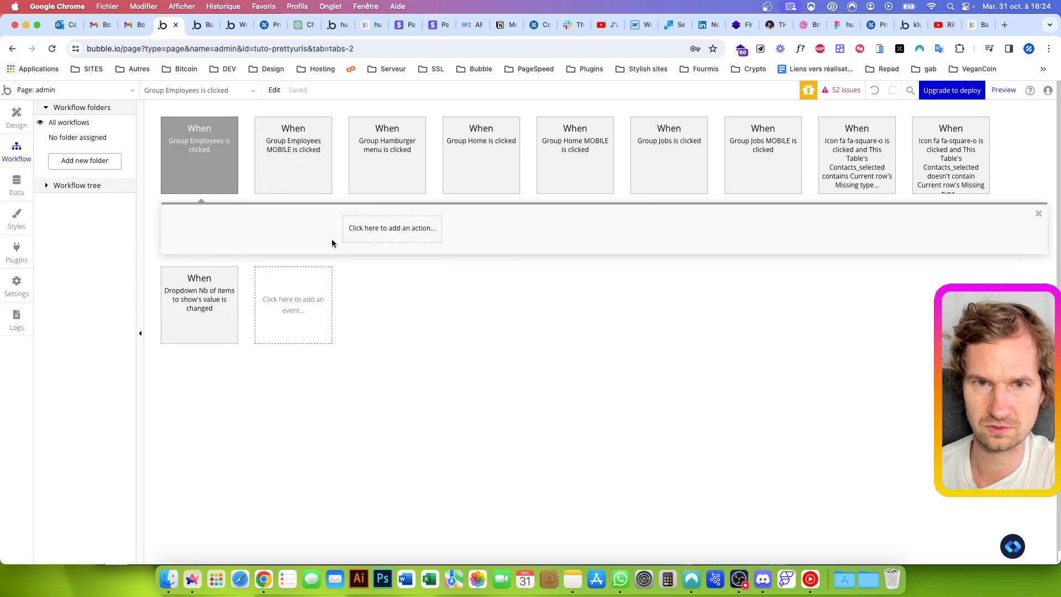
right_click(213, 232)
left_click(236, 237)
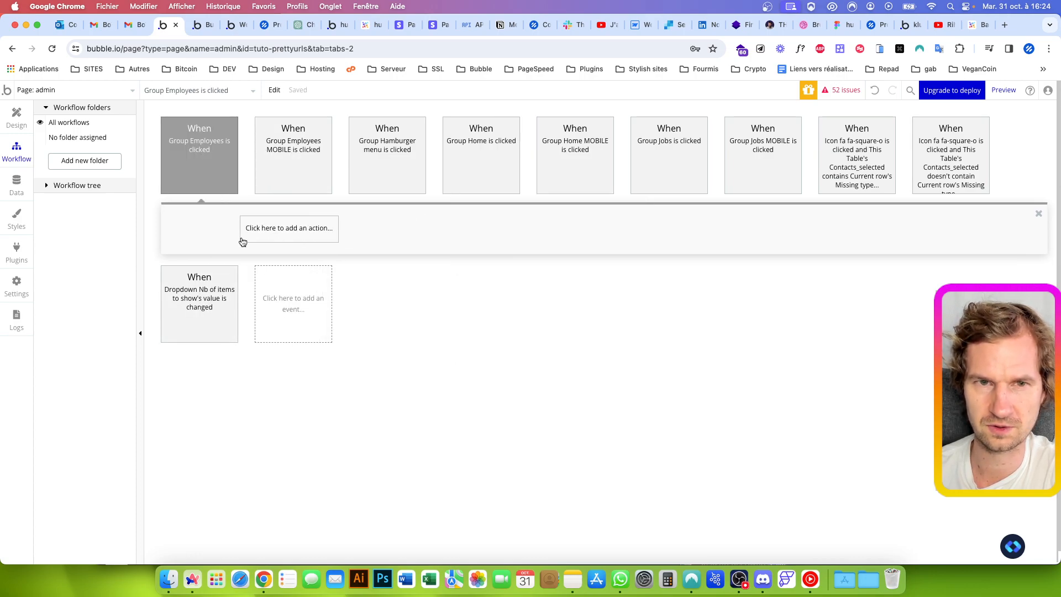
left_click(561, 256)
left_click(387, 253)
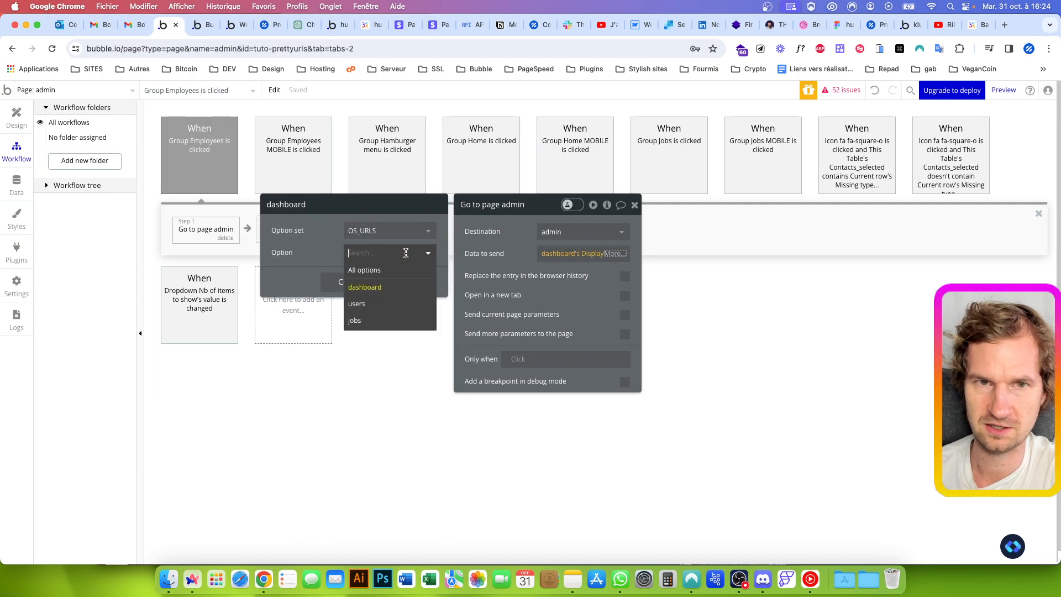
left_click(372, 304)
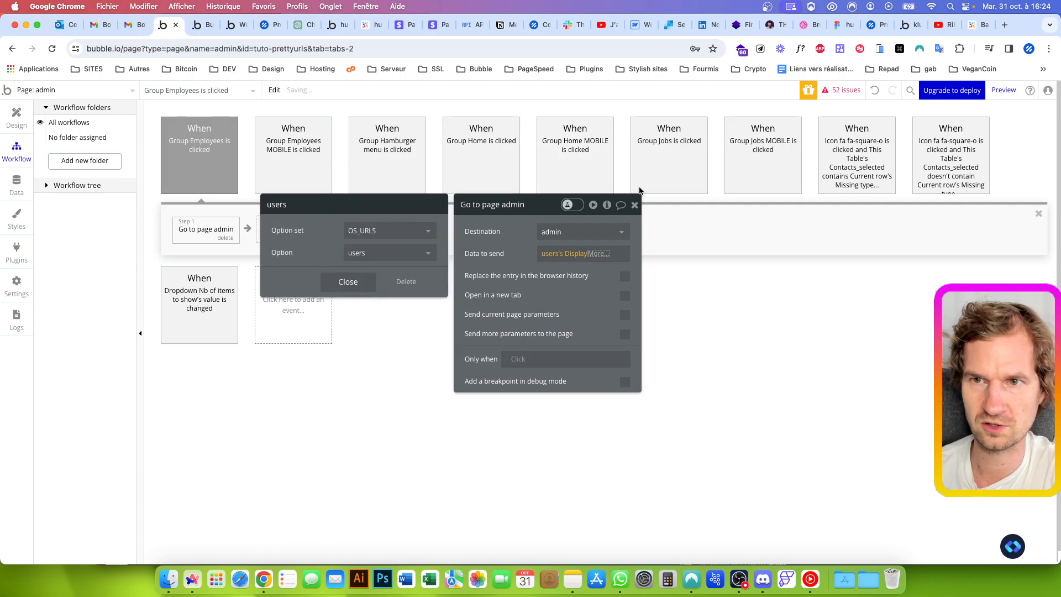
Replace the existing action in the Group Jobs click event with the copied Go to page admin action, sending the jobs option's Display
left_click(671, 158)
left_click(260, 231)
left_click(334, 239)
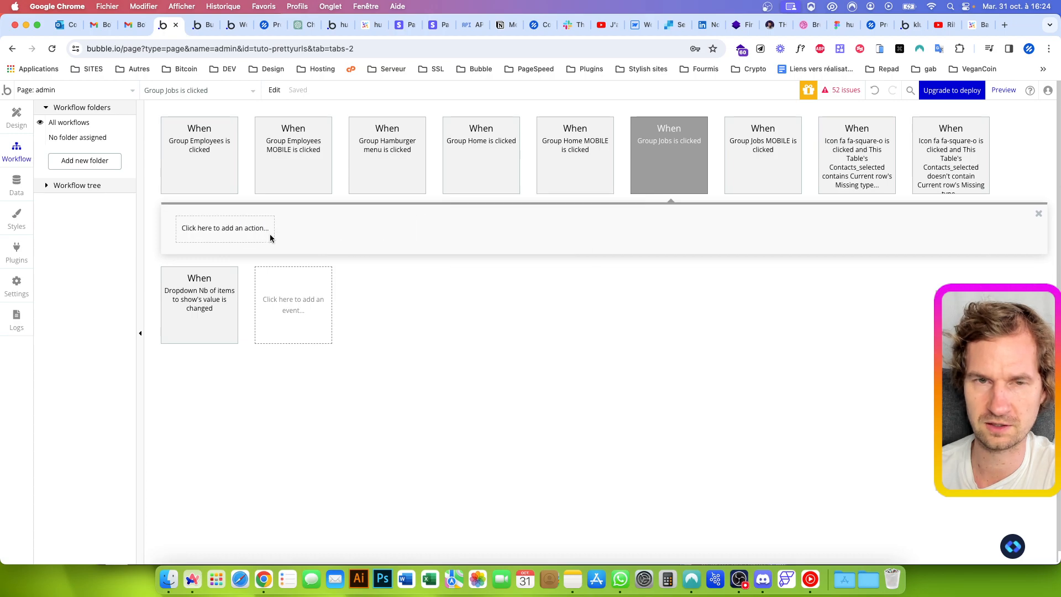
key("super+v")
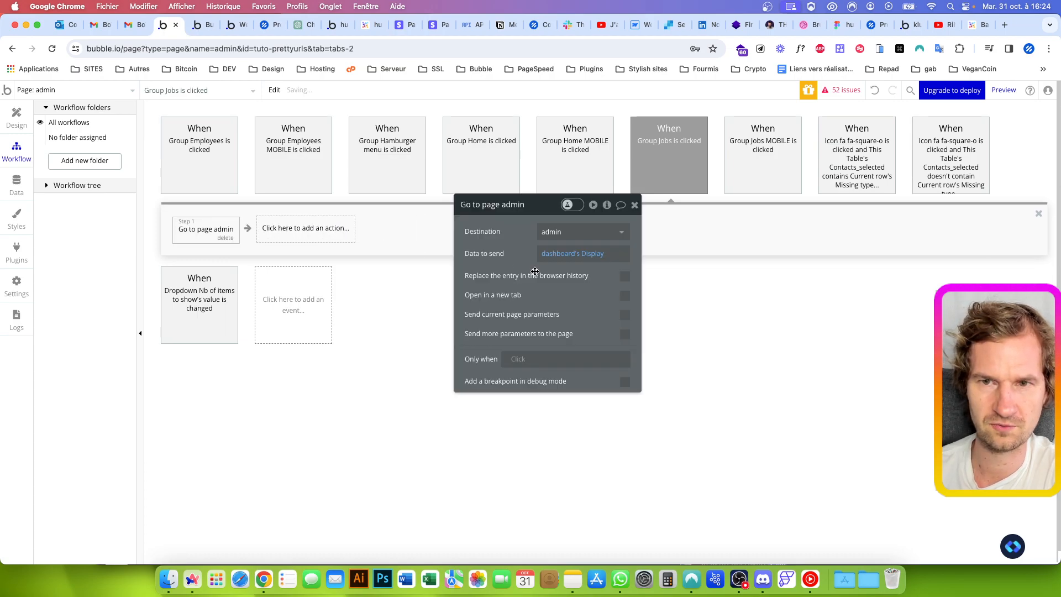
left_click(555, 259)
left_click(380, 254)
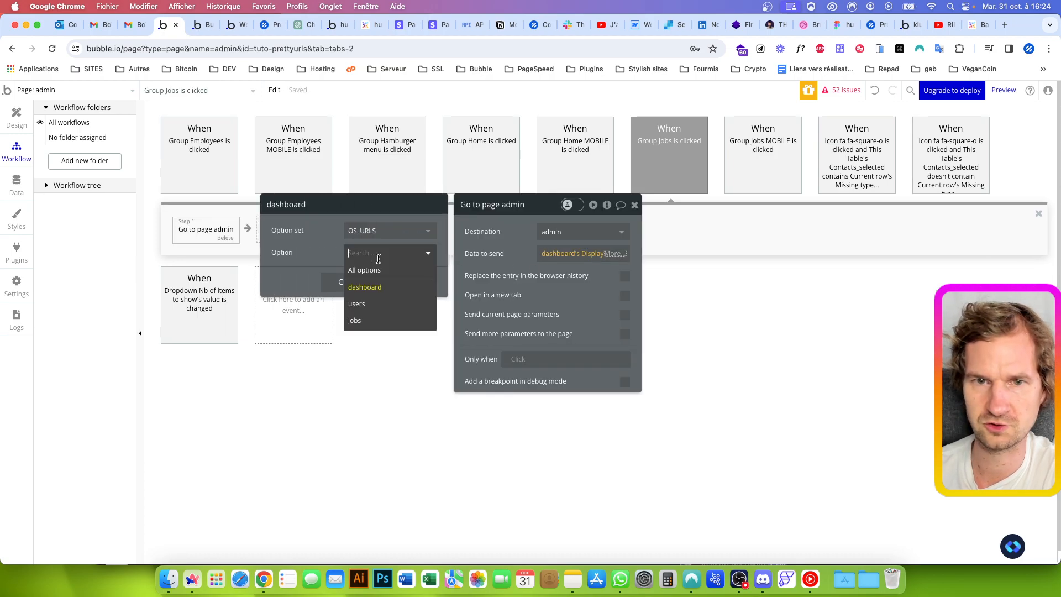
left_click(356, 320)
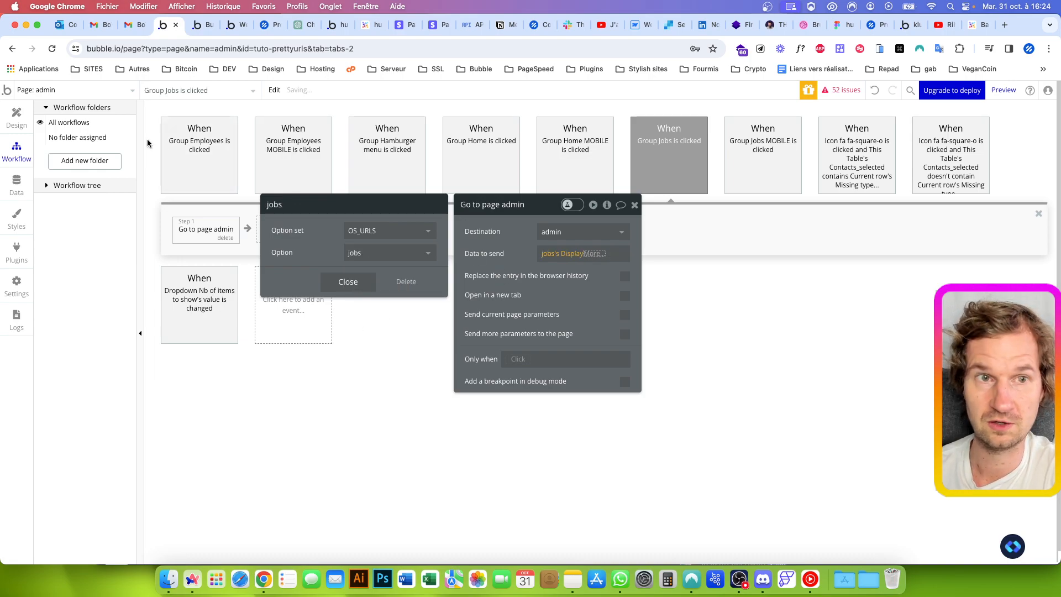
Load the app preview at version-test/admin and test the Employees and Dashboard navigation items against the page URL
left_click(26, 114)
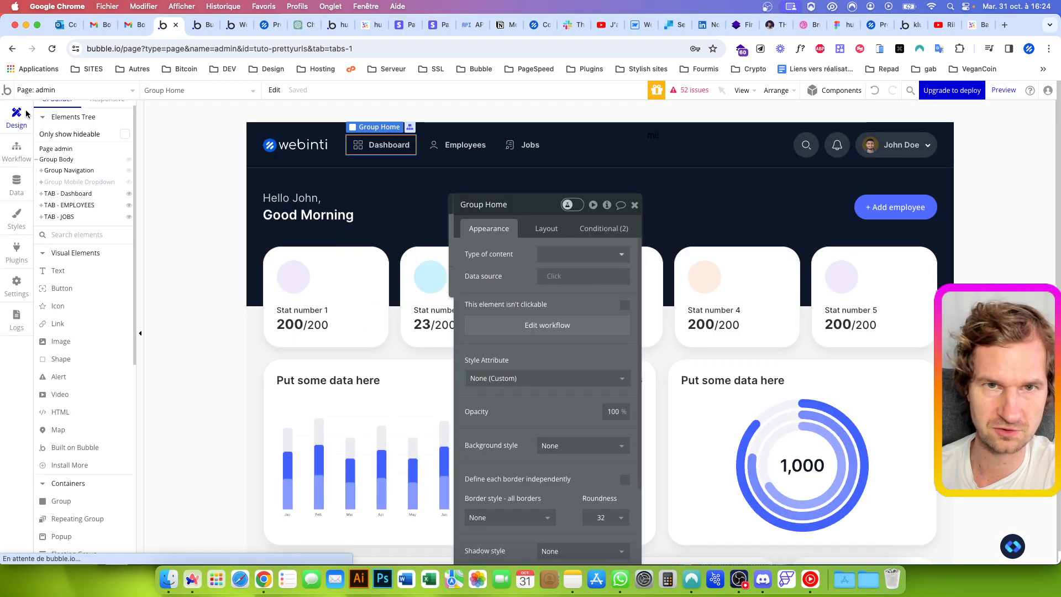
left_click(200, 26)
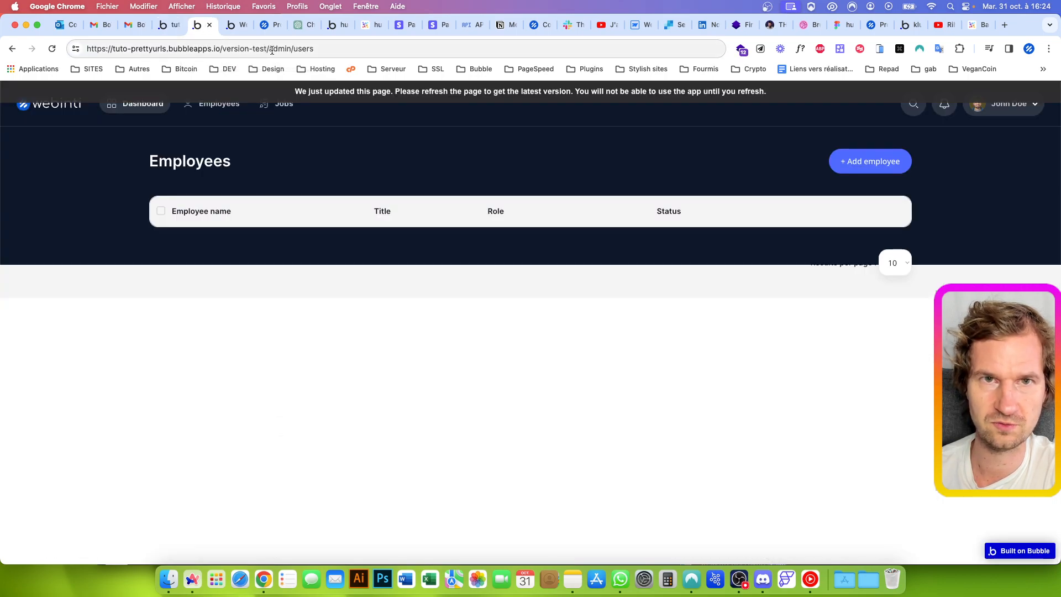
left_click(294, 50)
key("BackSpace")
key("Return")
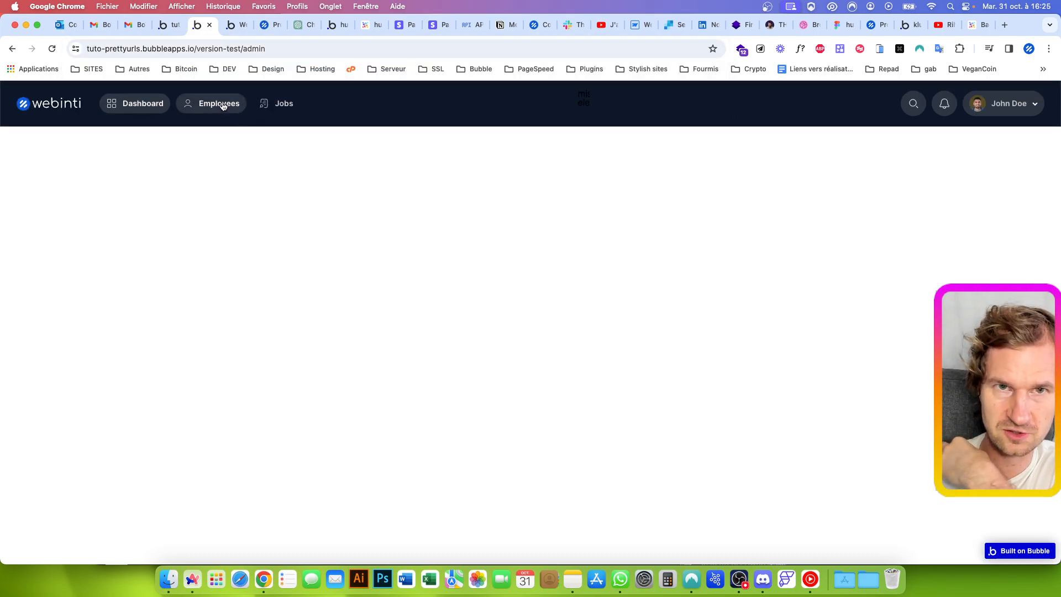
left_click(223, 105)
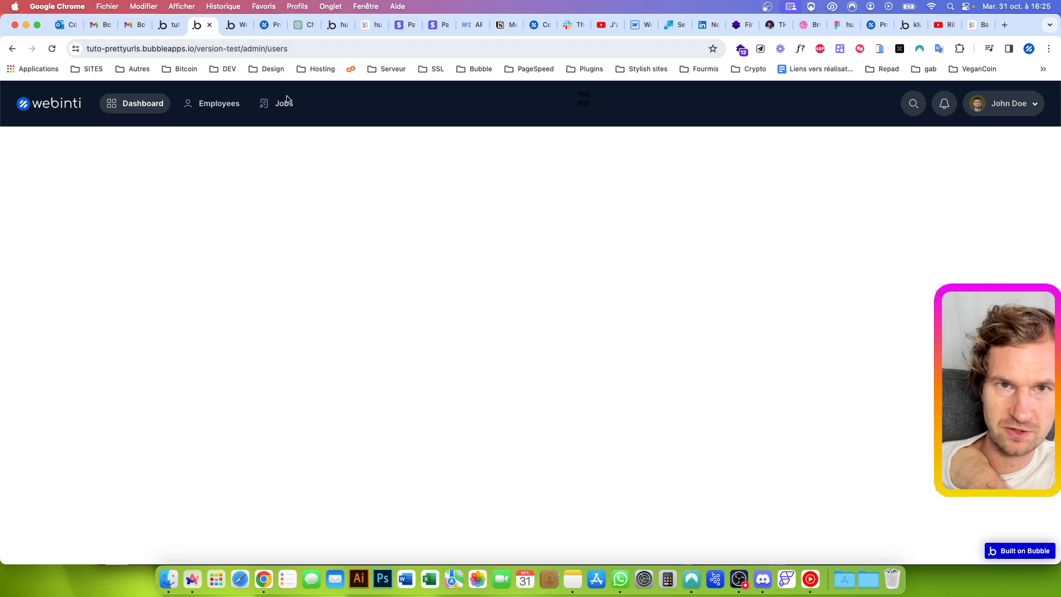
left_click(154, 106)
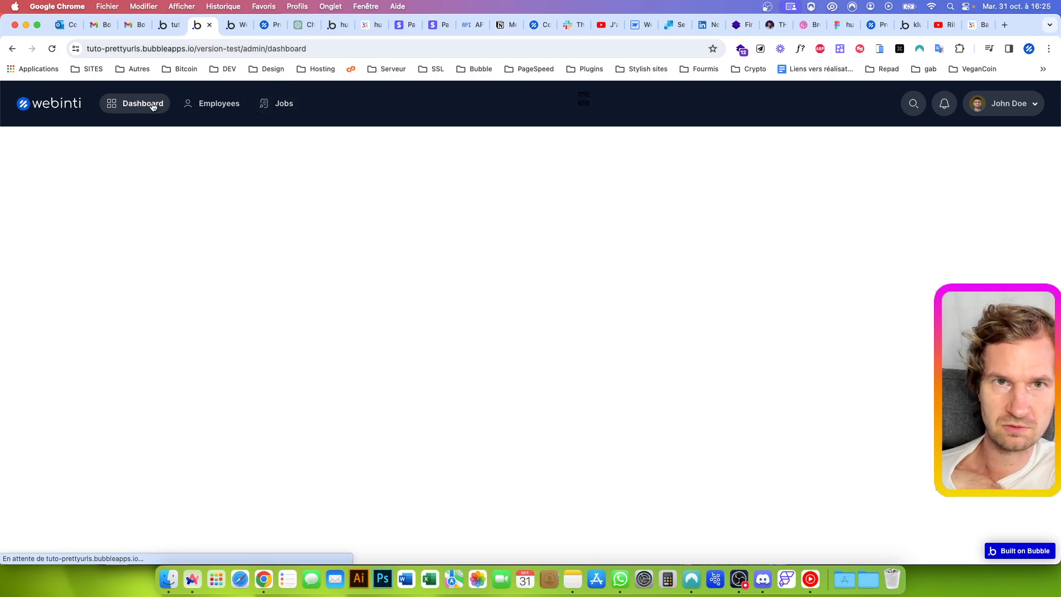
Return to the Bubble editor and inspect the visibility condition of the TAB - Dashboard group
left_click(166, 25)
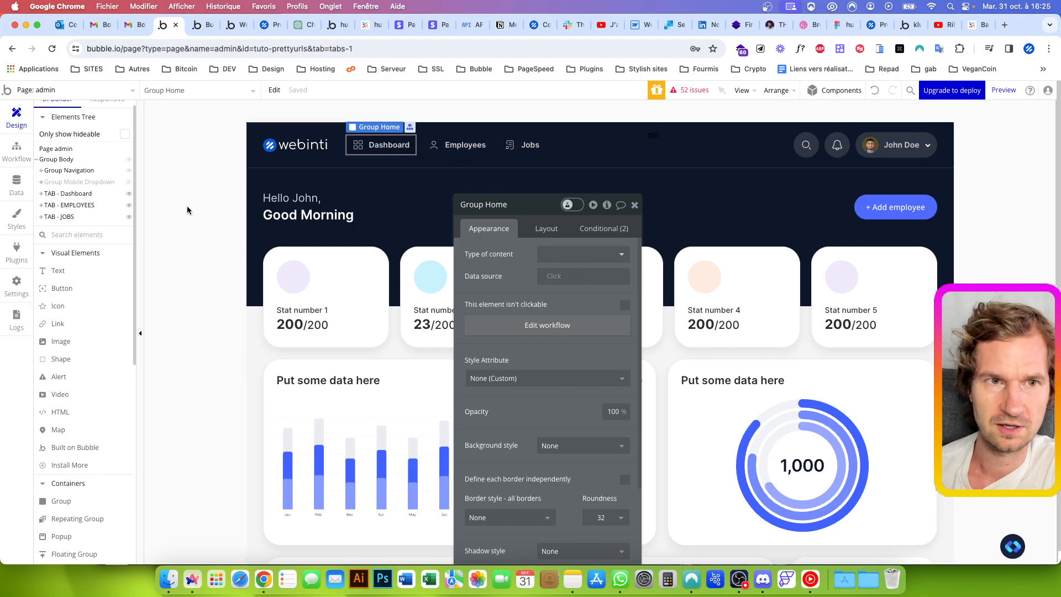
left_click(76, 193)
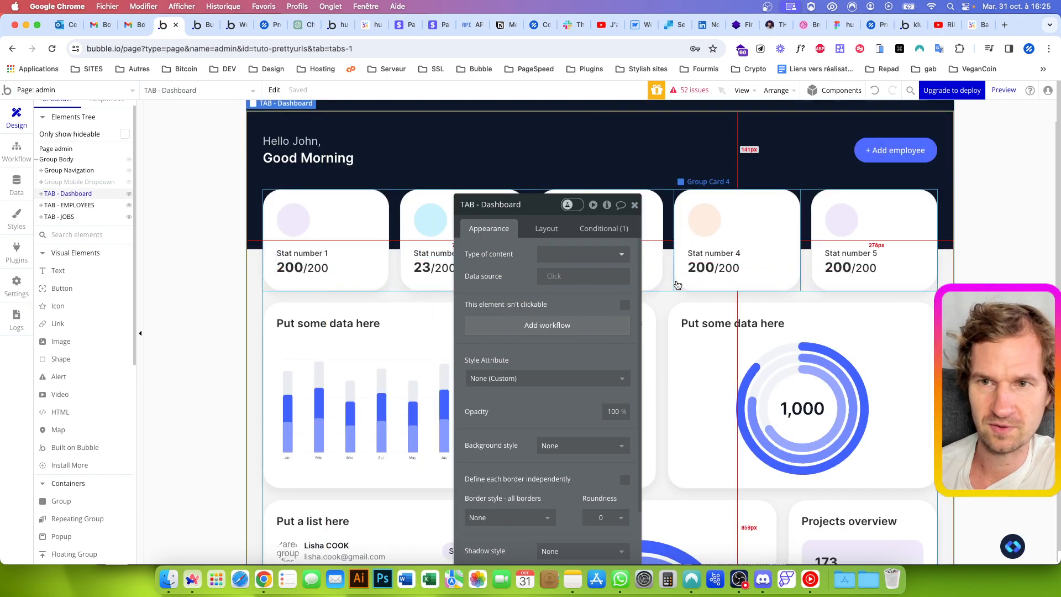
left_click(604, 228)
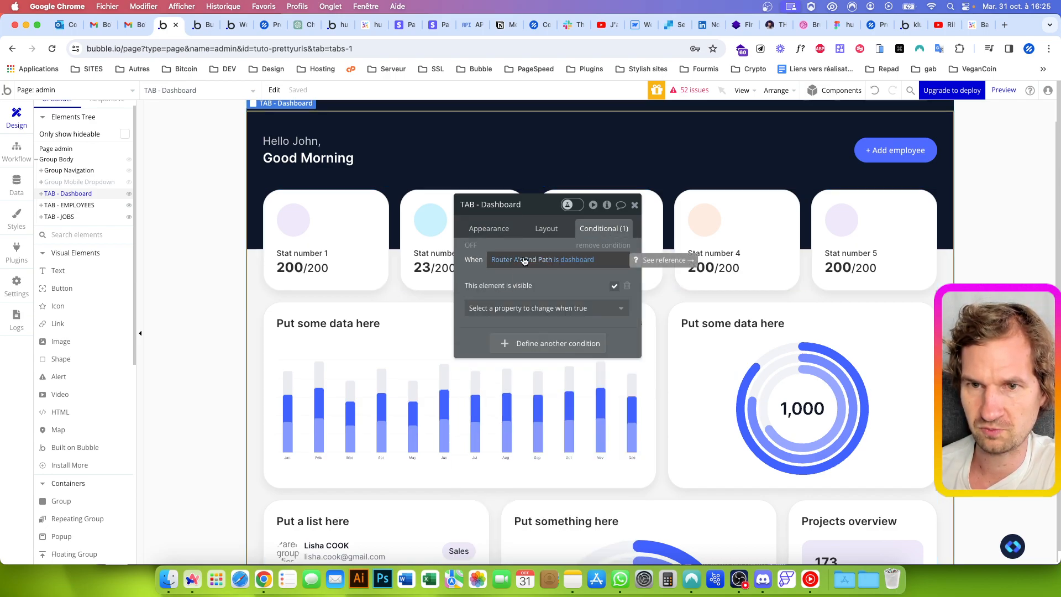
Find the Router A element on the admin page and delete it
left_click(215, 94)
scroll(199, 166, "down", 1)
type("rout")
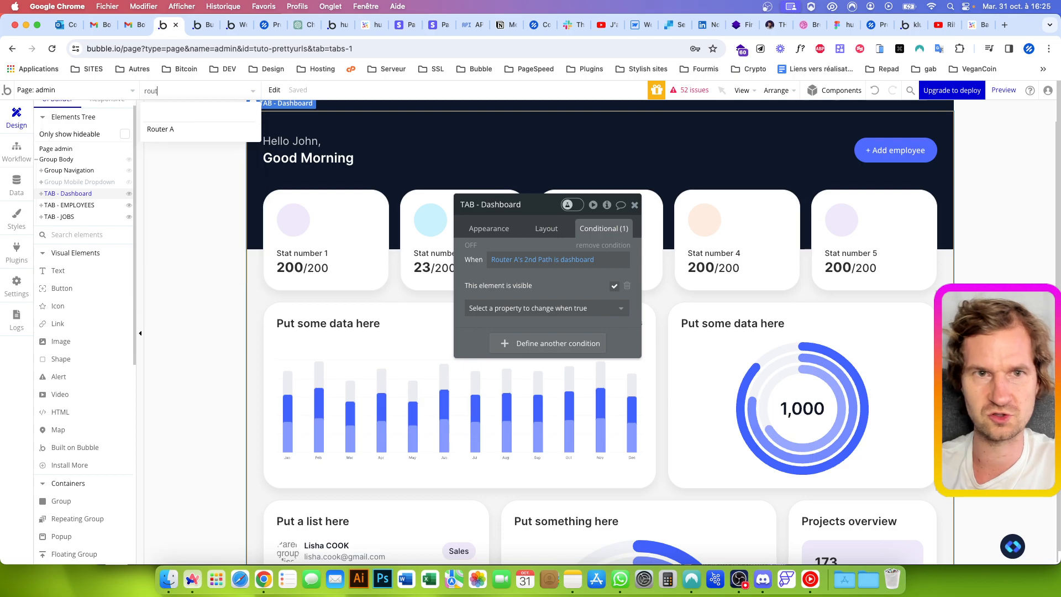
left_click(201, 129)
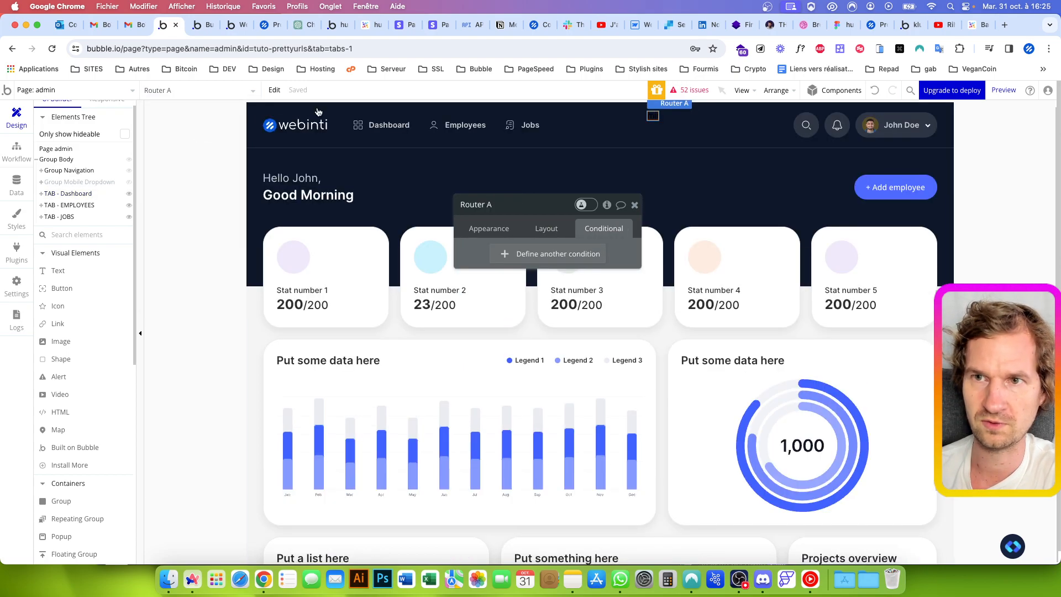
right_click(654, 116)
left_click(678, 140)
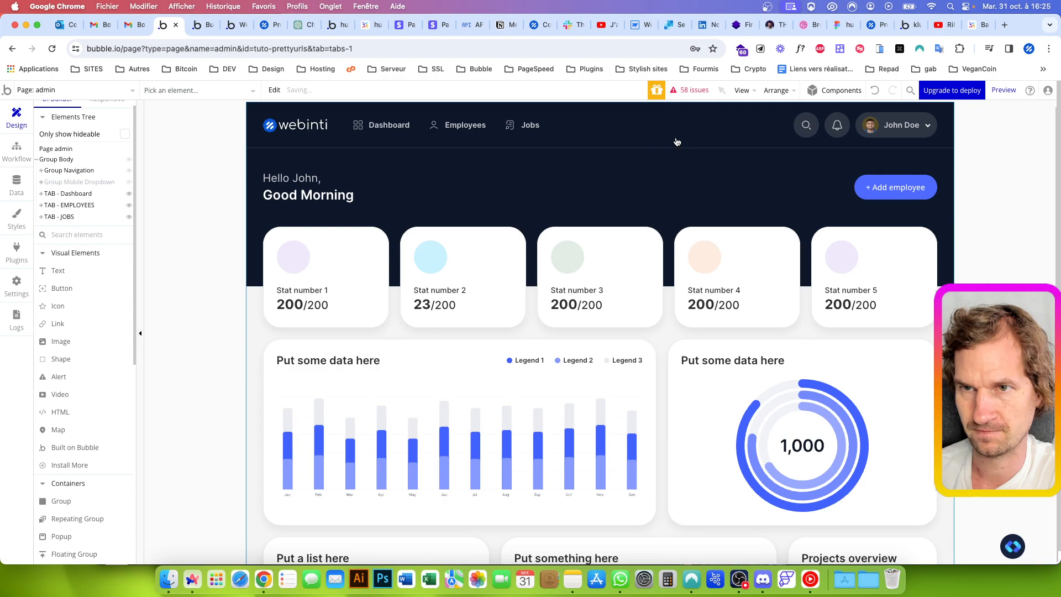
Base the TAB - Dashboard visibility condition on Get data from page URL with the type Path segments as list
left_click(74, 195)
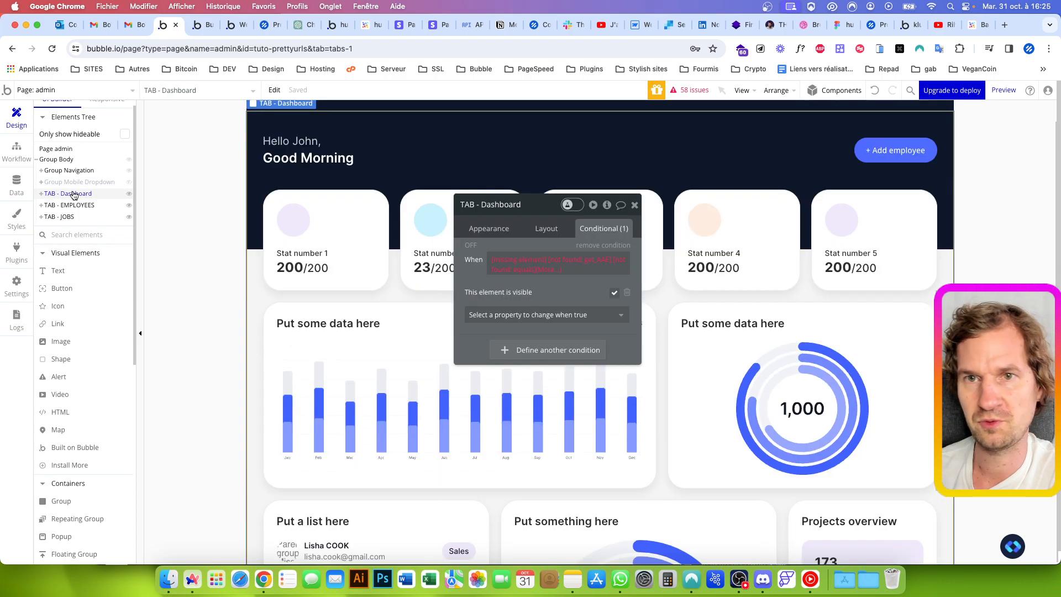
left_click(506, 258)
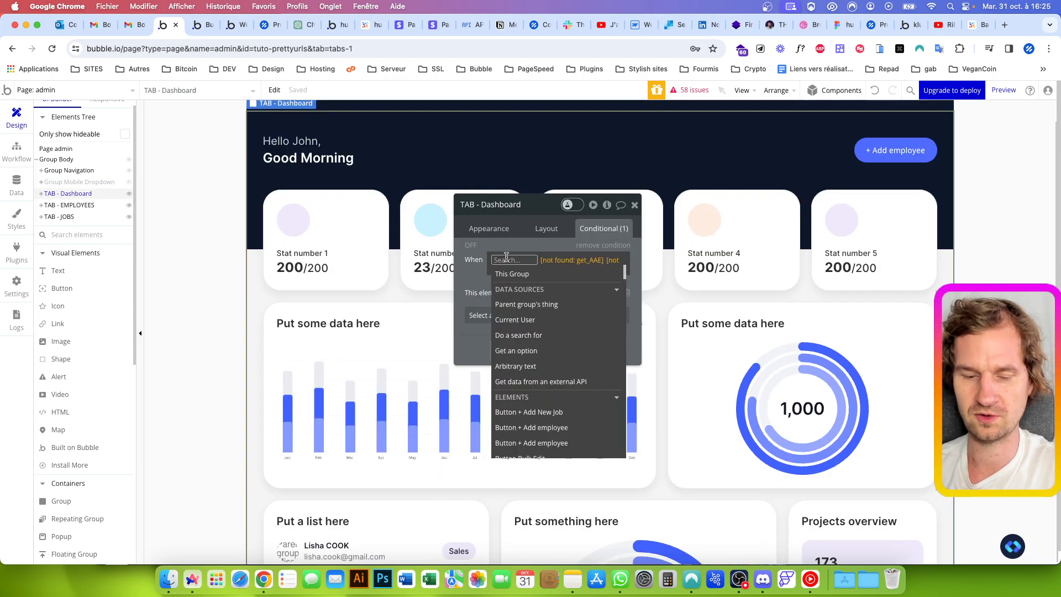
type("data")
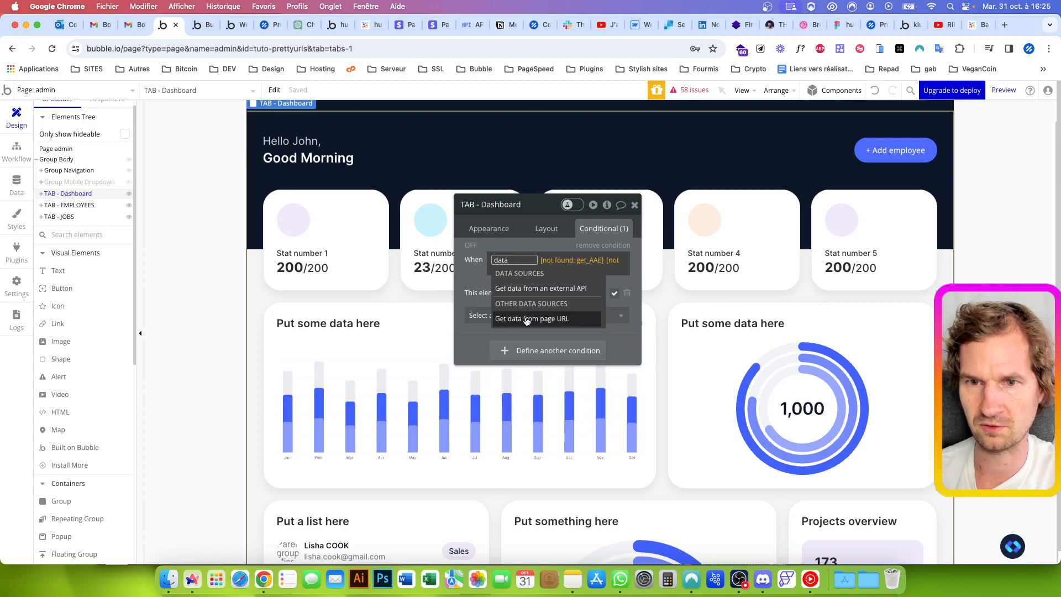
left_click(525, 319)
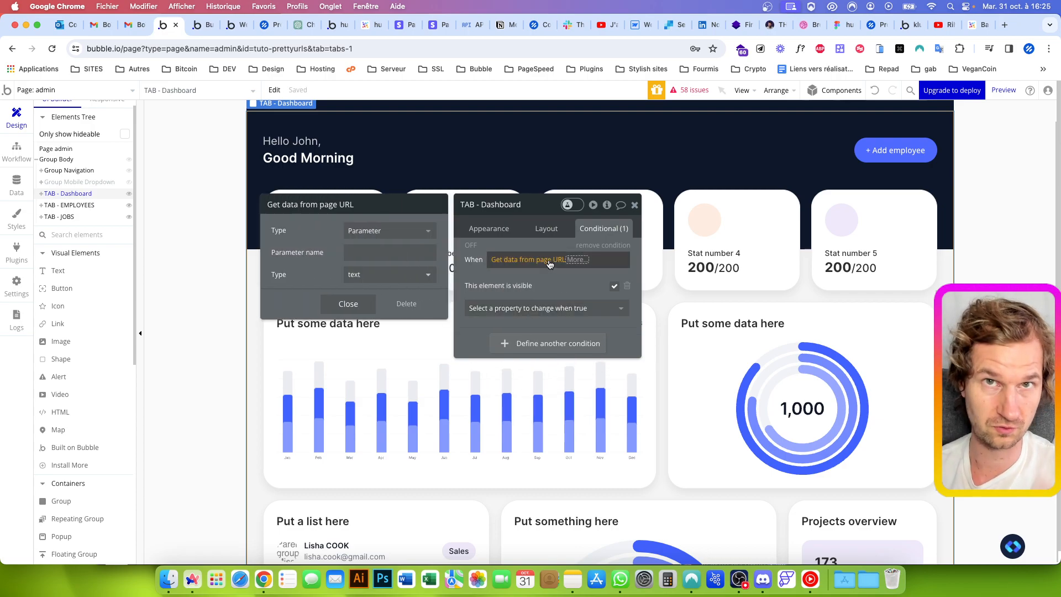
left_click(373, 231)
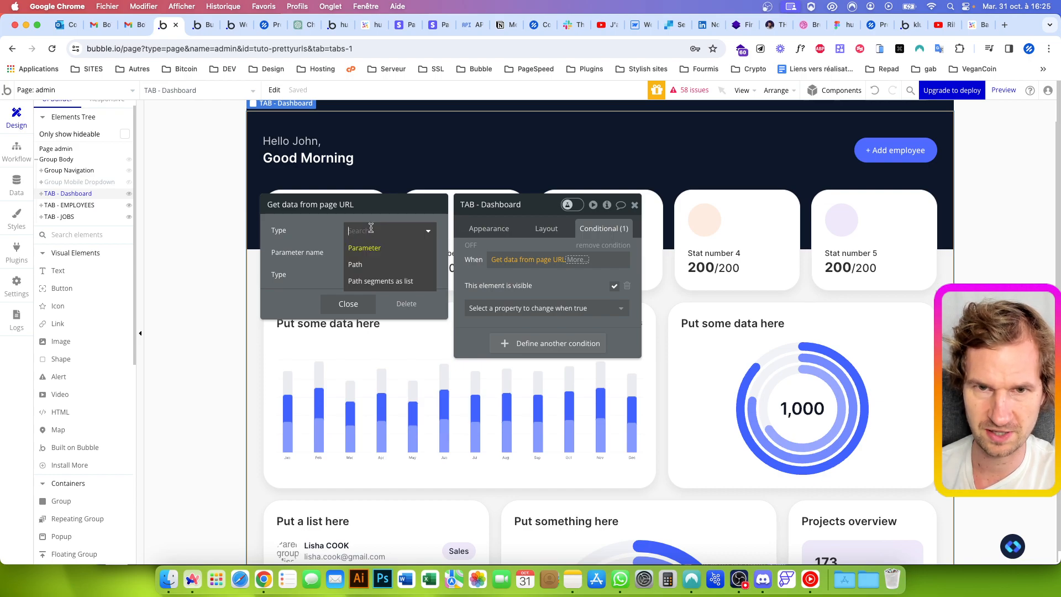
left_click(365, 284)
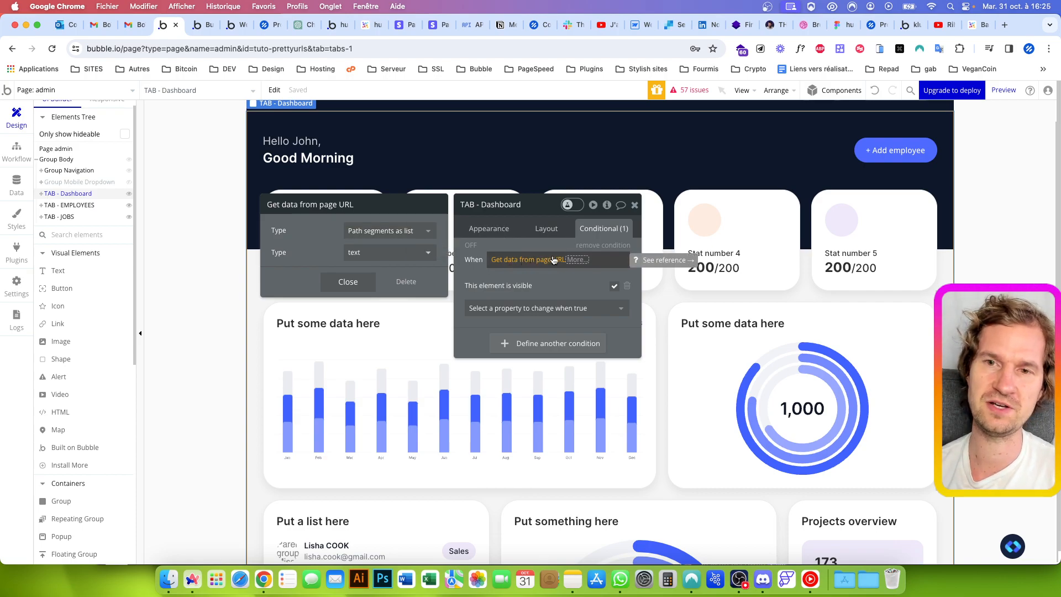
Complete the TAB - Dashboard visibility condition with contains the OS_URLS option dashboard's Display, and copy the whole expression
left_click(579, 259)
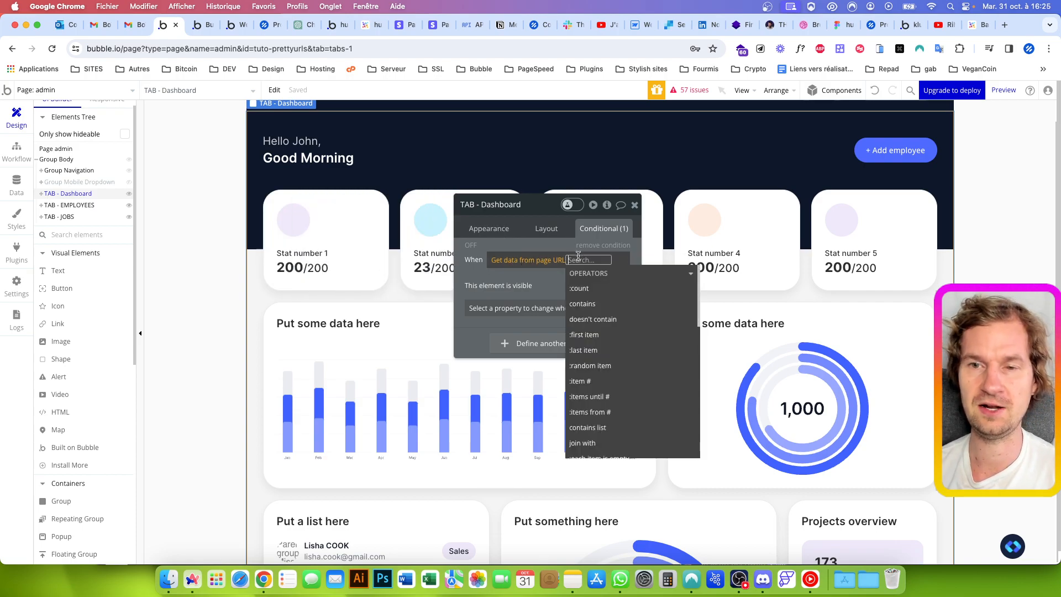
left_click(576, 302)
left_click(531, 360)
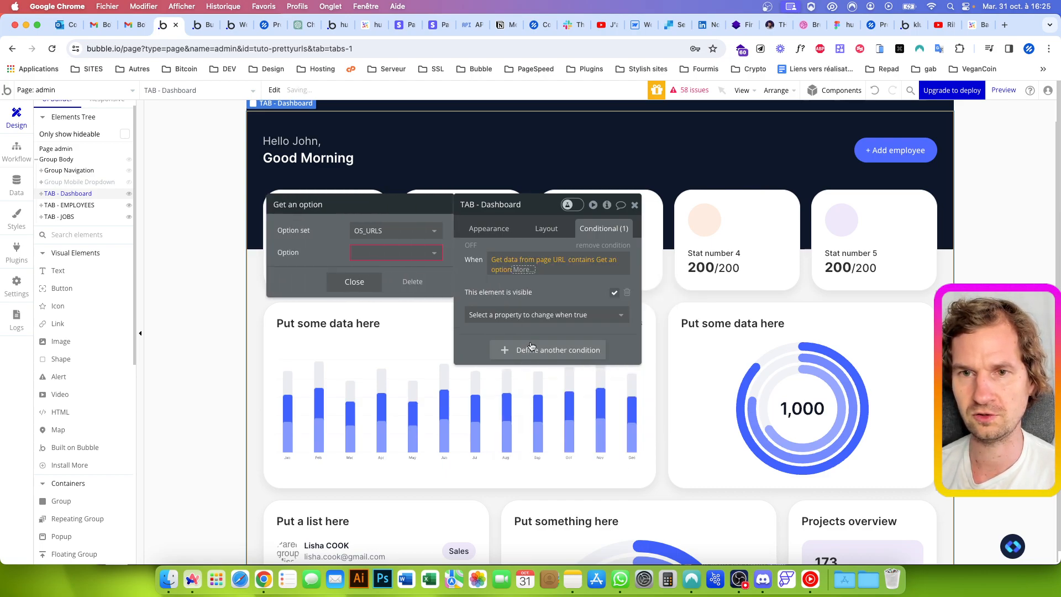
left_click(375, 255)
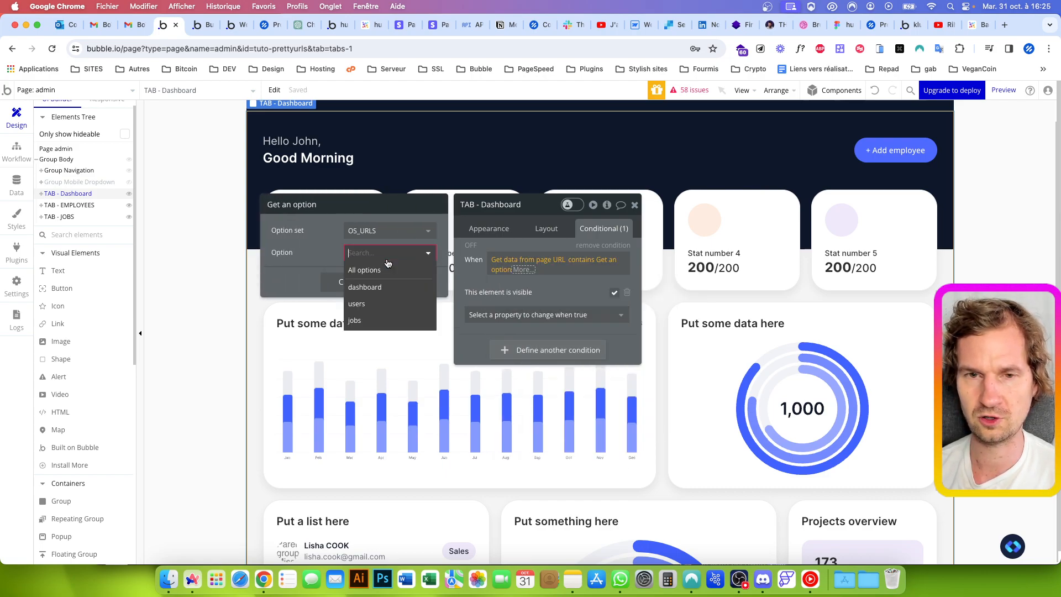
left_click(368, 286)
left_click(541, 274)
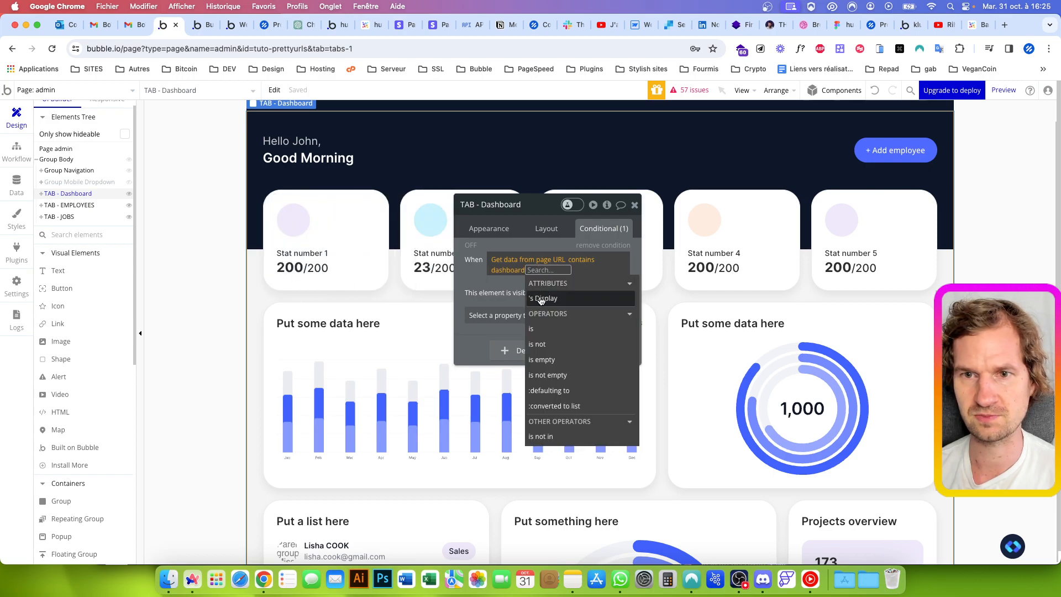
scroll(541, 298, "down", 5)
left_click(506, 284)
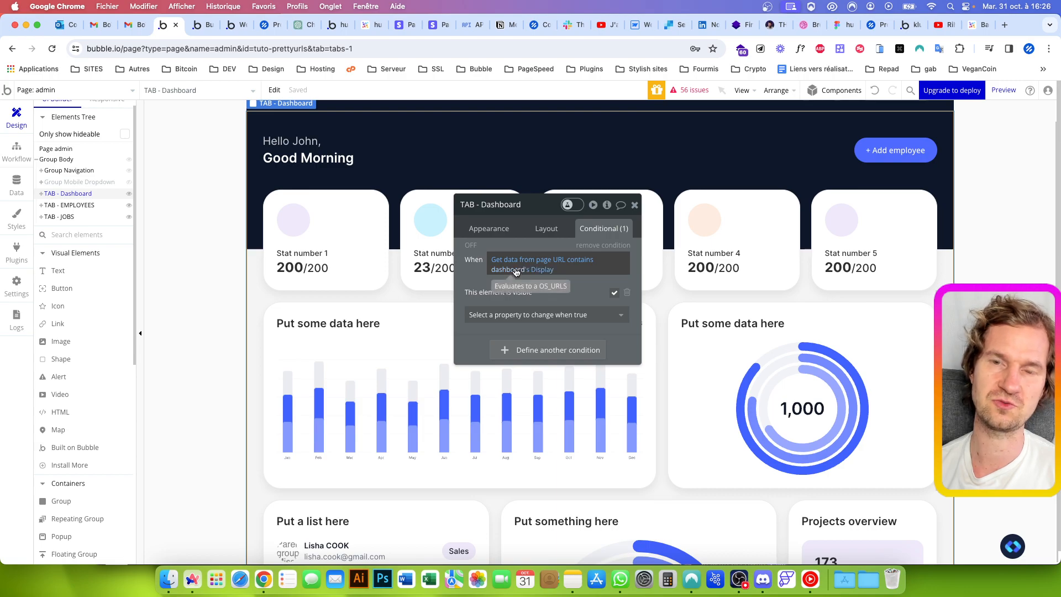
right_click(516, 271)
left_click(591, 238)
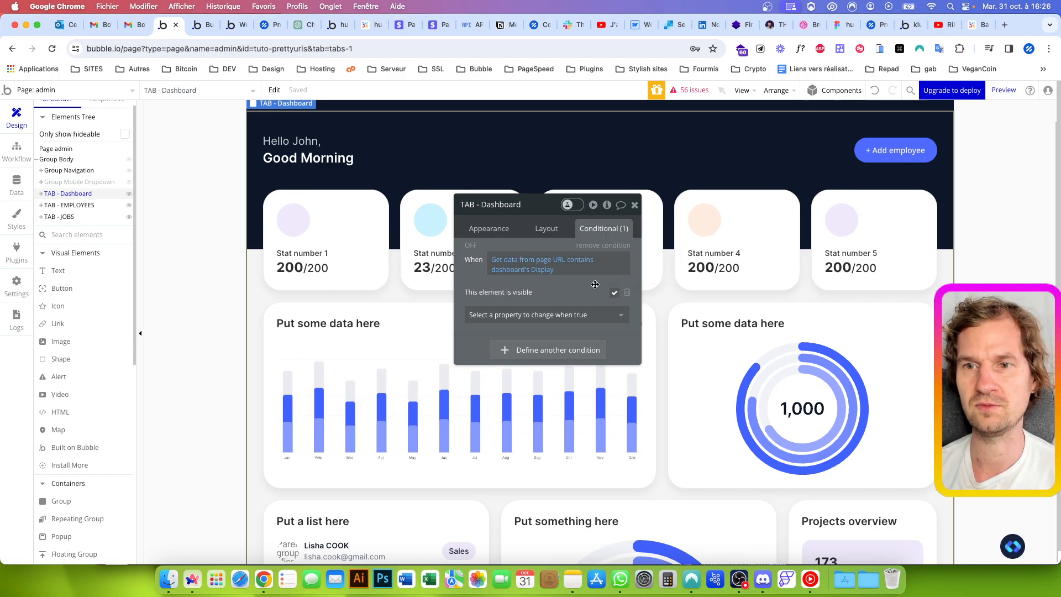
Refresh the app preview and open the Employees navigation item to test the Dashboard group's visibility
left_click(203, 25)
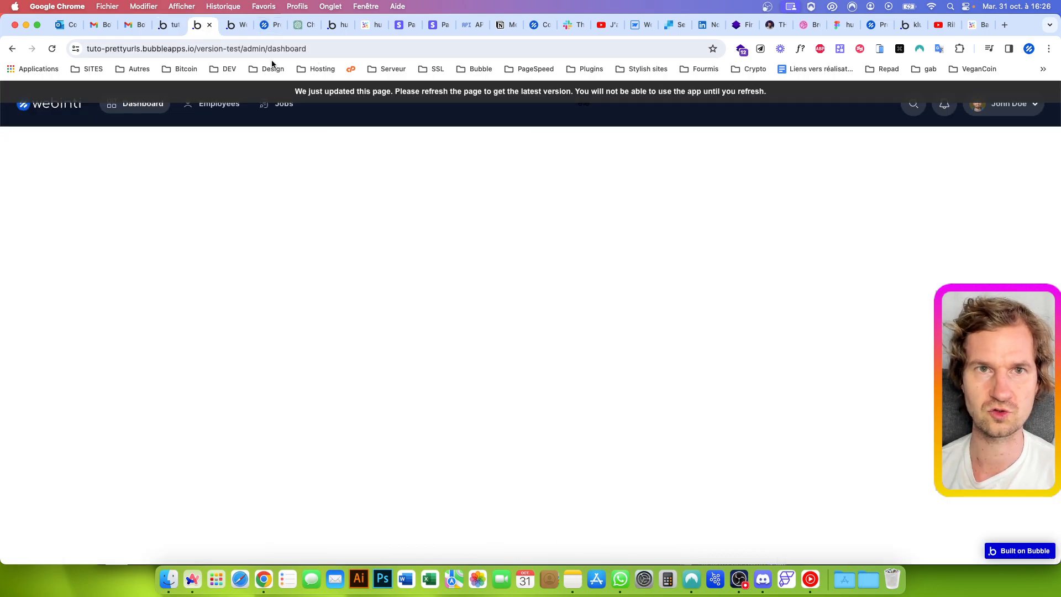
left_click(319, 92)
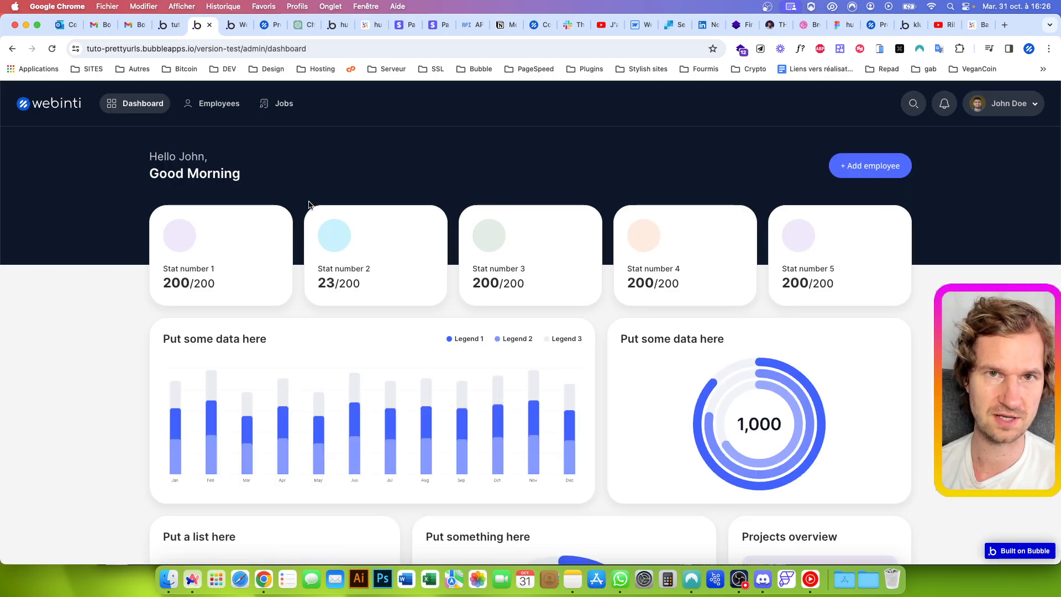
left_click(213, 104)
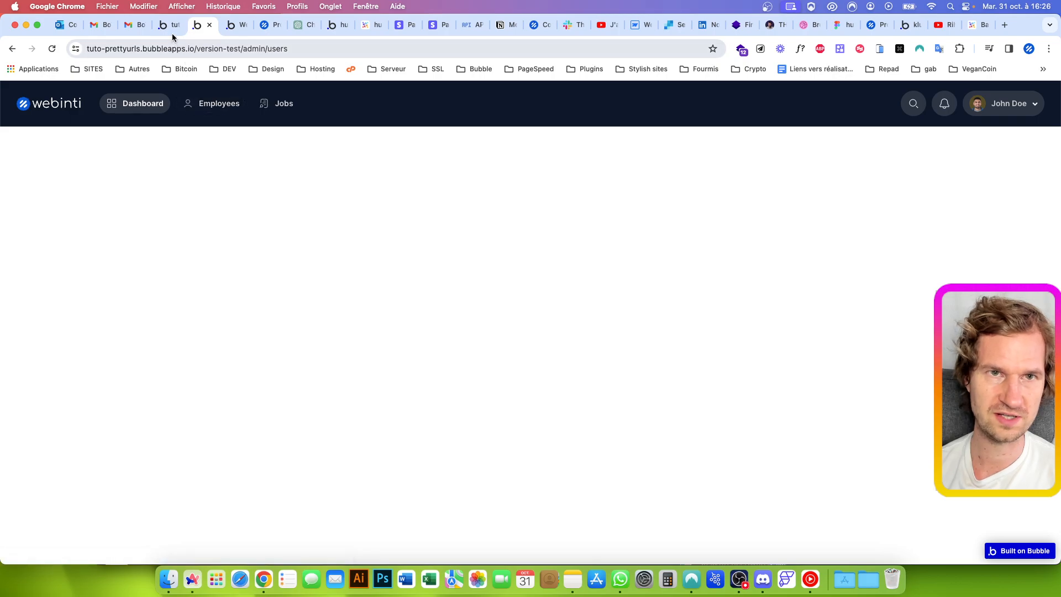
Return to the Bubble editor, paste the copied expression into the TAB - EMPLOYEES visibility condition and set its option to users
left_click(171, 27)
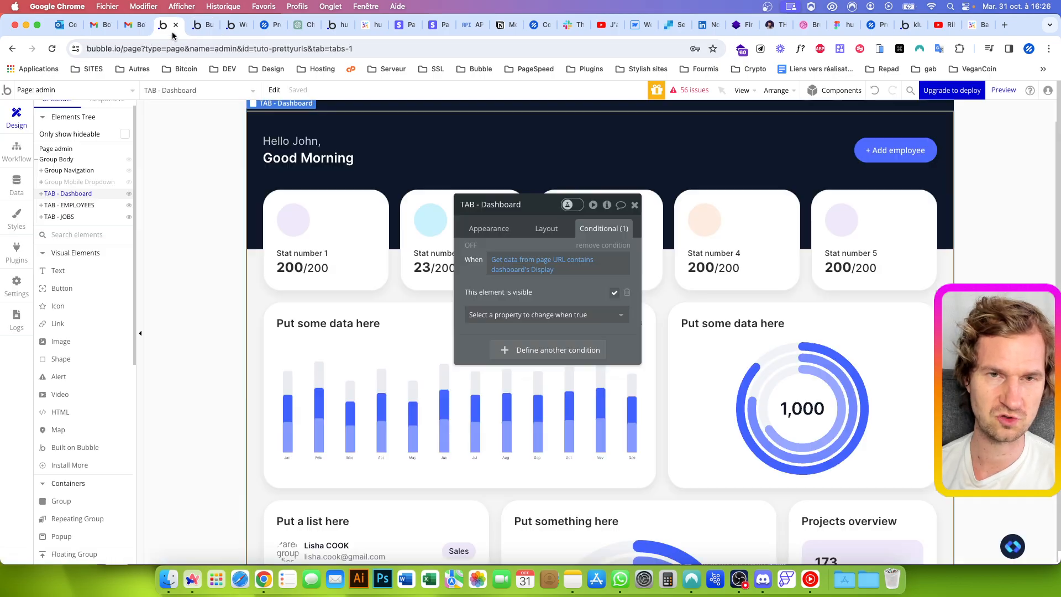
left_click(75, 207)
right_click(511, 262)
left_click(613, 242)
left_click(513, 270)
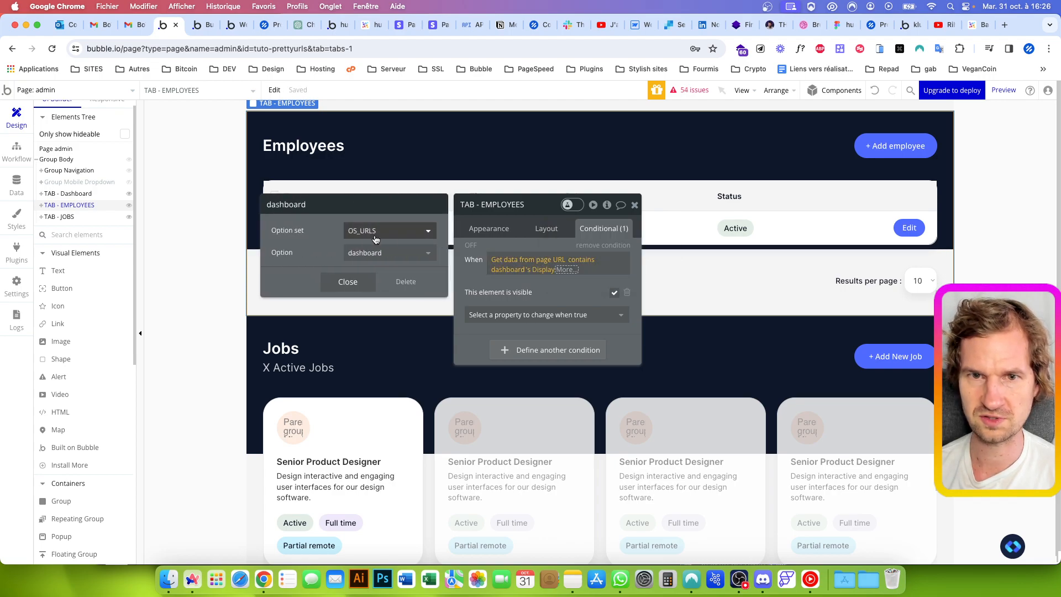
left_click(389, 252)
left_click(356, 303)
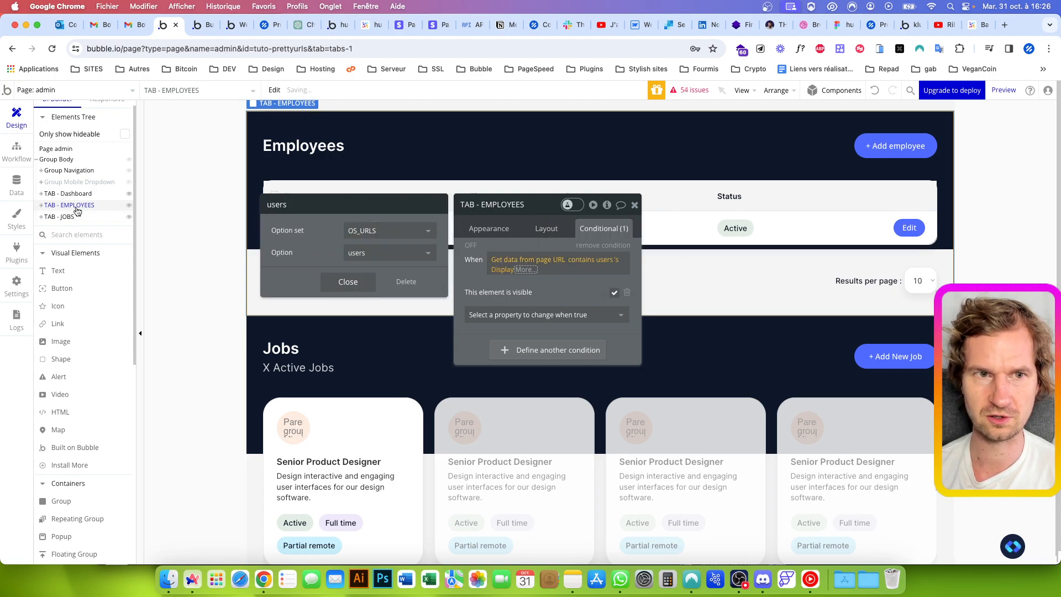
Paste the copied expression into the TAB - JOBS visibility condition and set its option to jobs
left_click(59, 216)
right_click(504, 259)
left_click(608, 246)
left_click(510, 270)
left_click(400, 255)
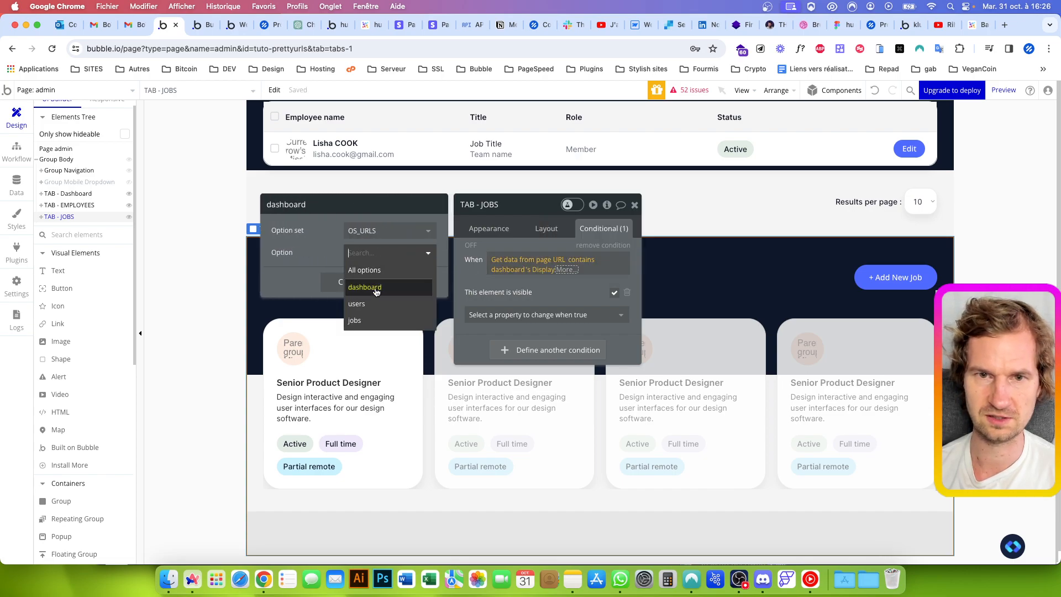
left_click(360, 299)
Test the Jobs navigation item in the app preview and return to the Bubble editor
left_click(205, 29)
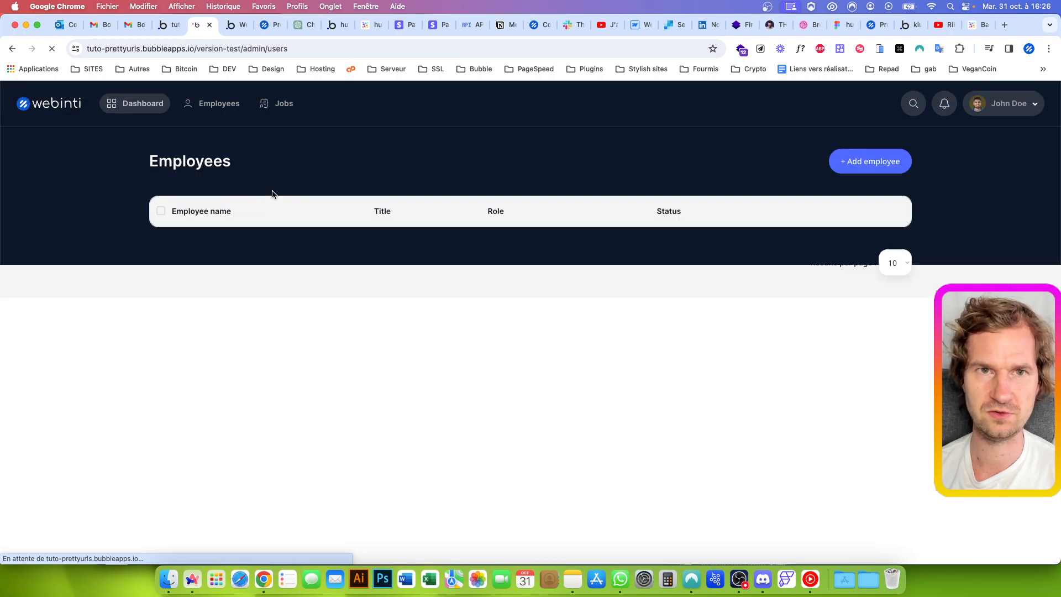
left_click(278, 105)
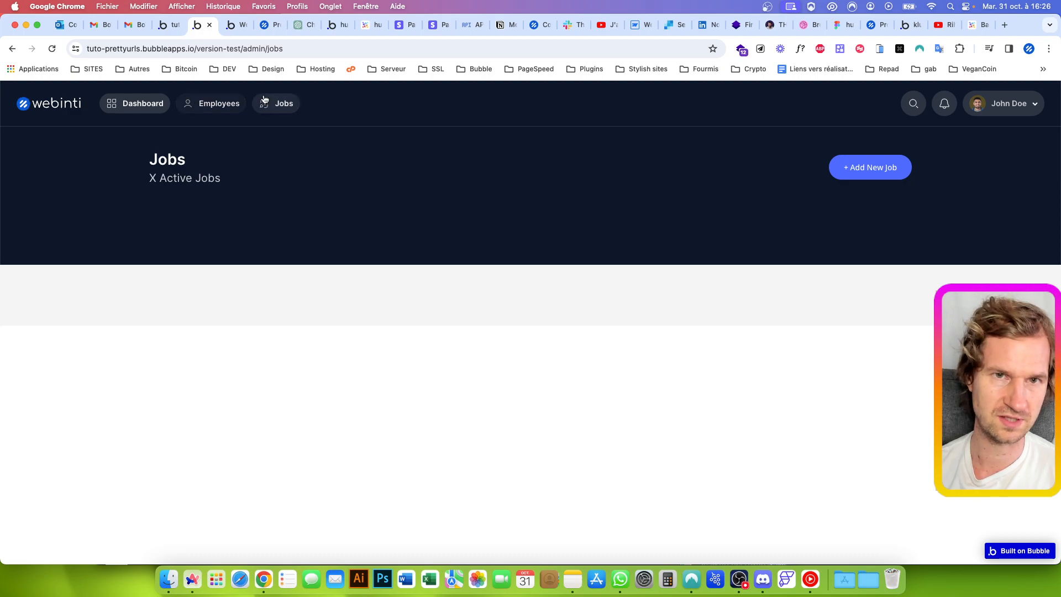
left_click(172, 31)
Replace the active_tab condition of Group Employees in the navigation with the copied URL expression, using the option users
scroll(448, 159, "up", 10)
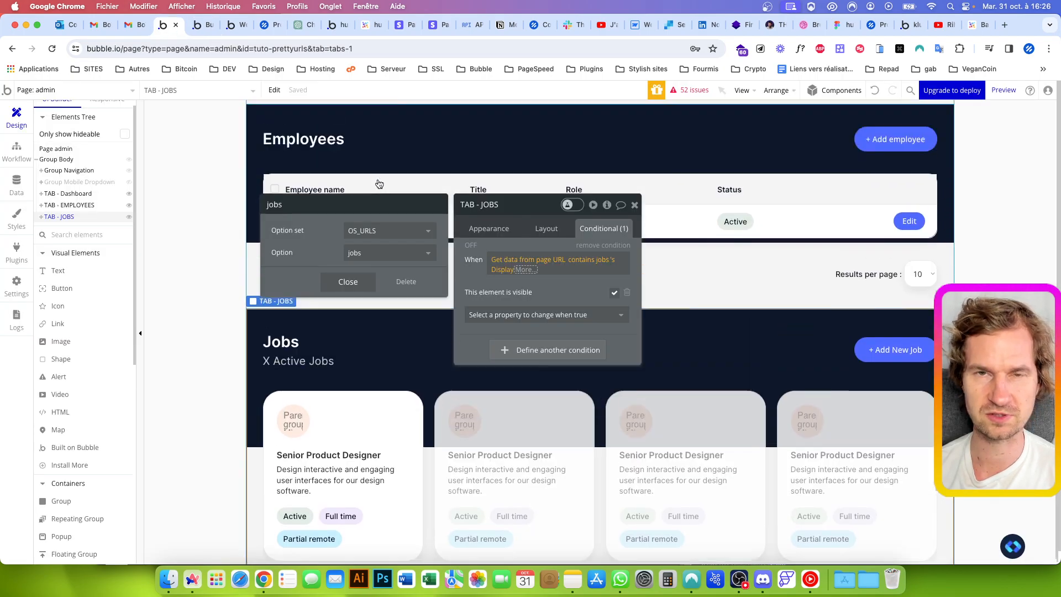
left_click(449, 160)
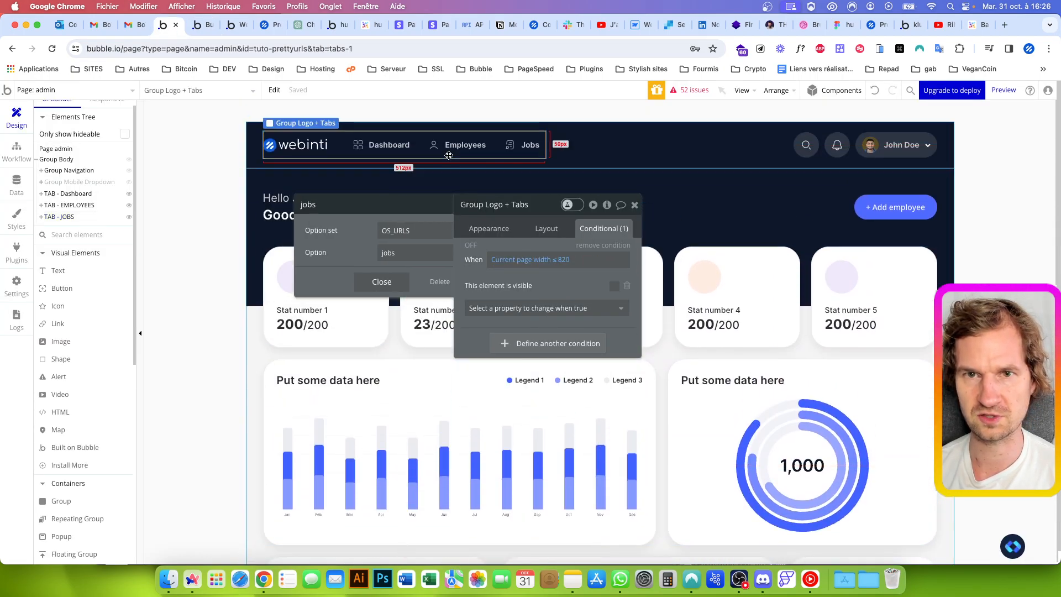
left_click(446, 151)
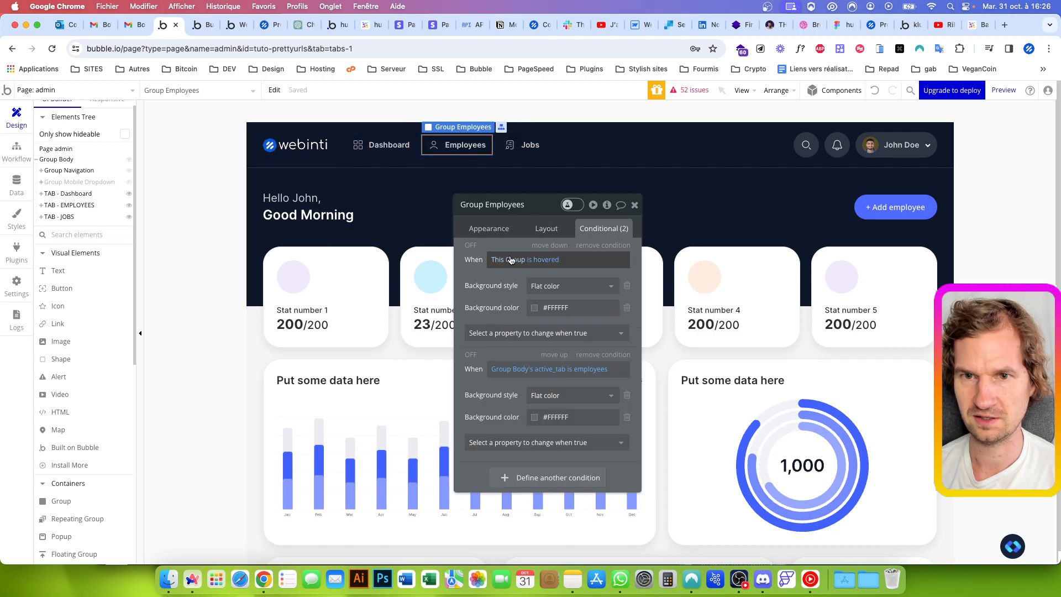
right_click(554, 367)
left_click(568, 358)
left_click(504, 379)
left_click(387, 252)
left_click(366, 306)
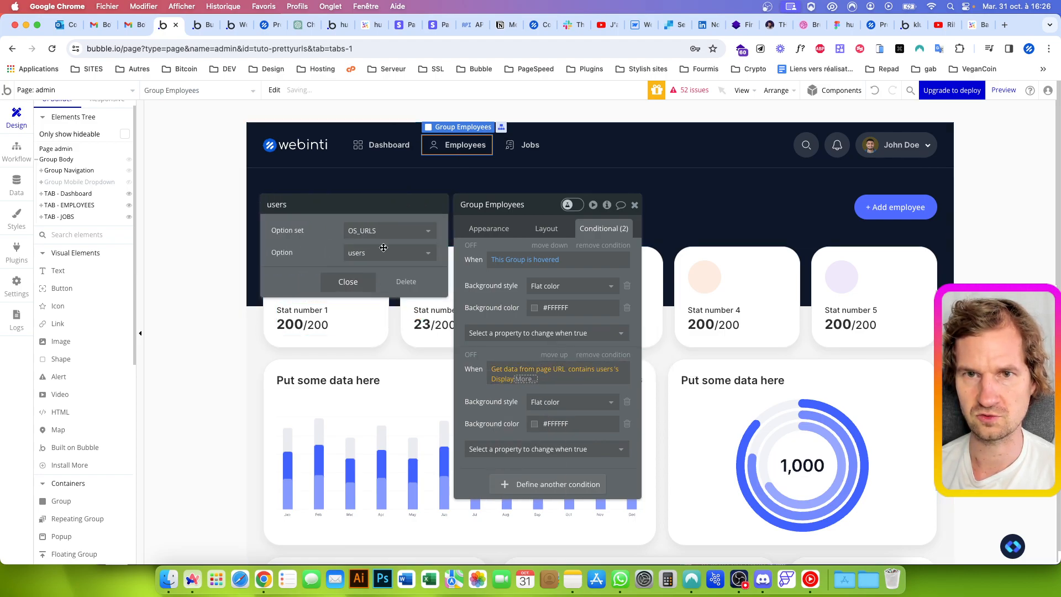
Replace the active_tab condition of Group Home with the copied URL expression and check that its option is dashboard
left_click(394, 152)
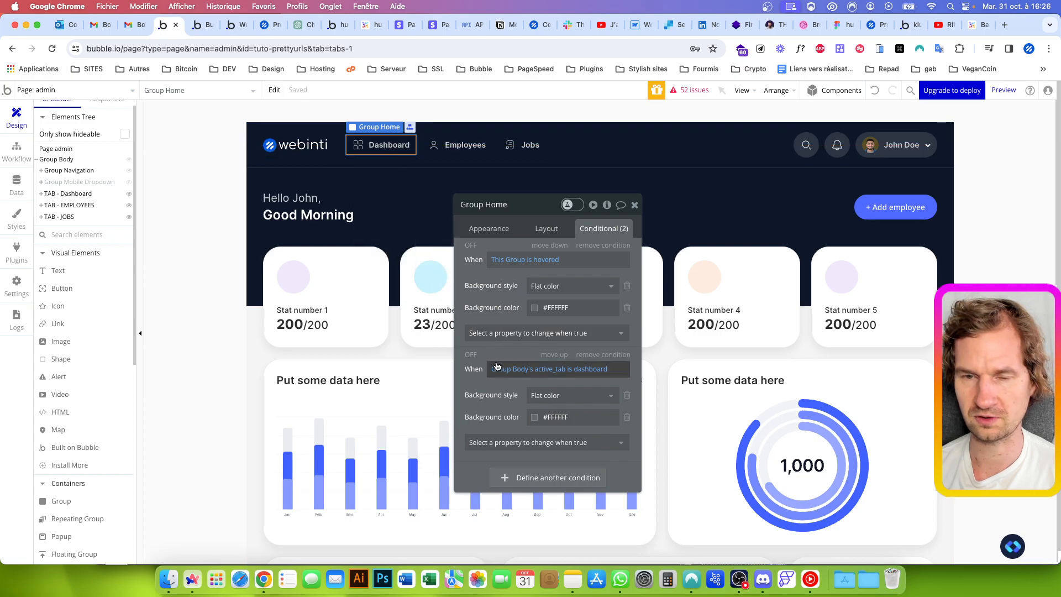
right_click(531, 369)
left_click(558, 347)
left_click(508, 378)
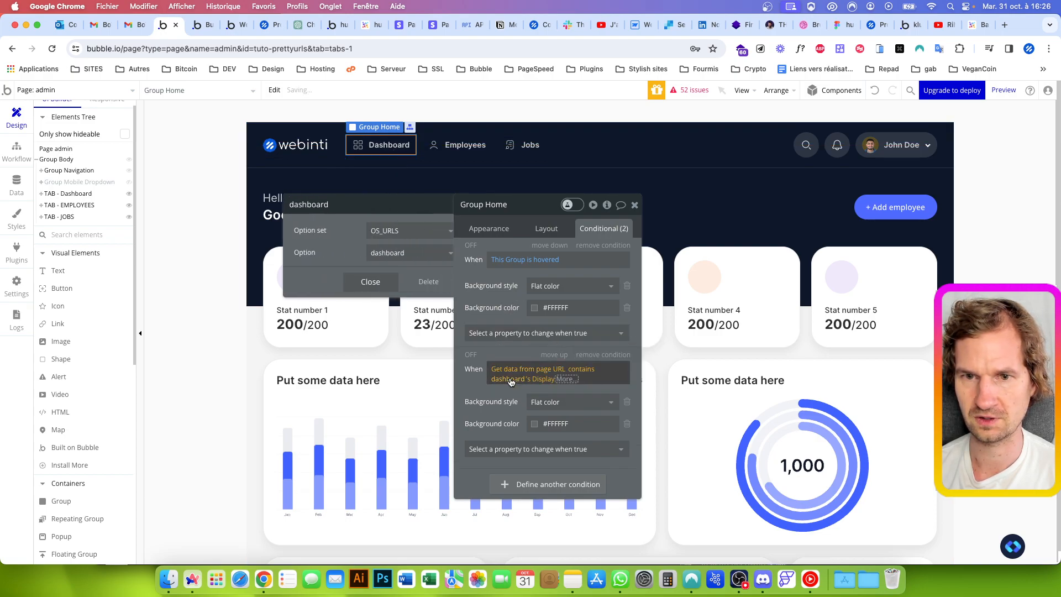
Replace the active_tab condition of Group Jobs with the copied URL expression, using the option jobs
left_click(528, 158)
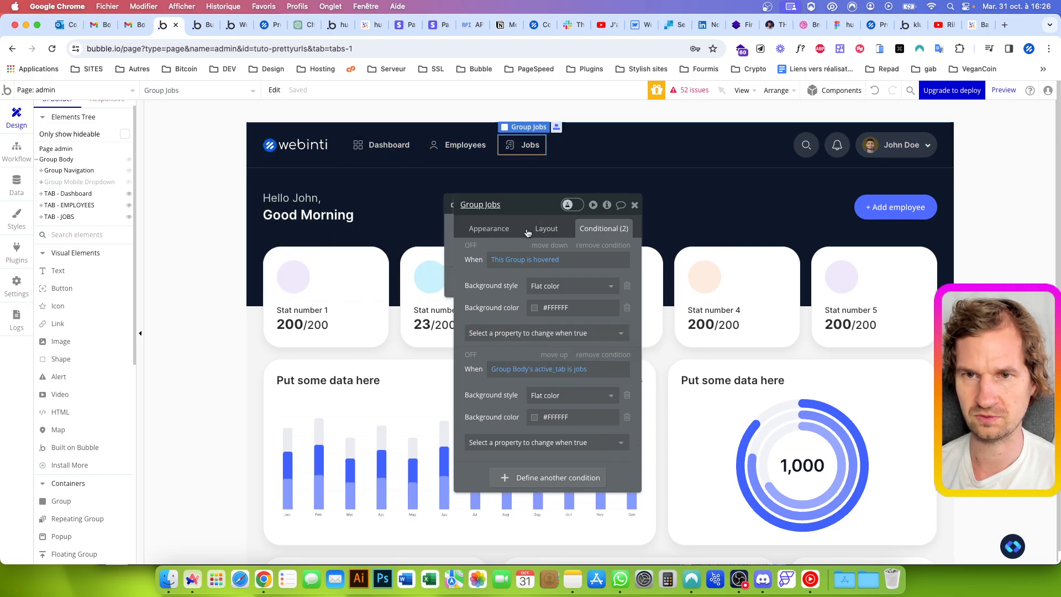
right_click(514, 369)
left_click(558, 353)
left_click(505, 380)
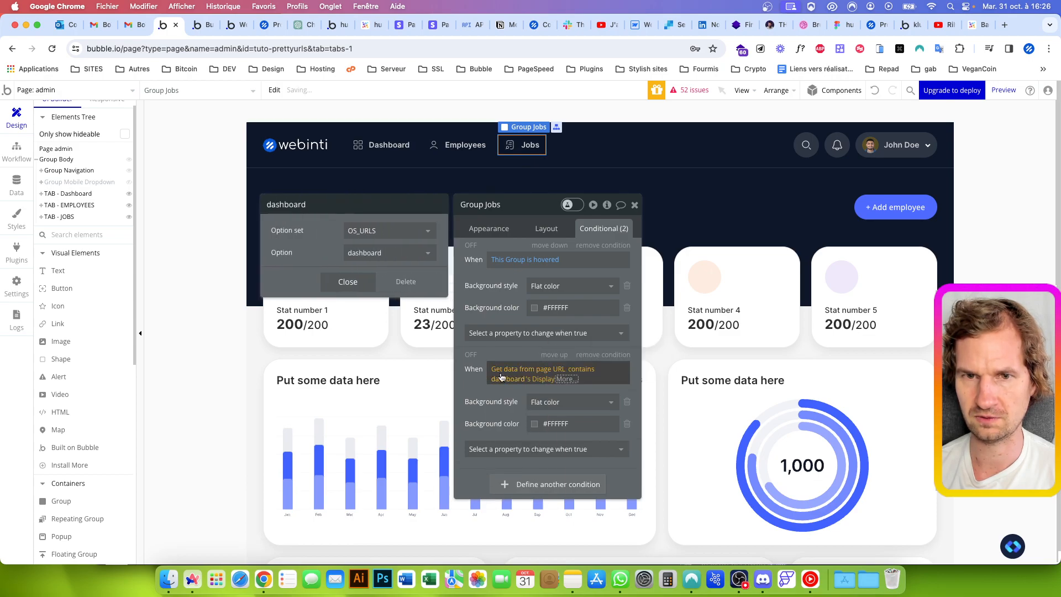
left_click(373, 253)
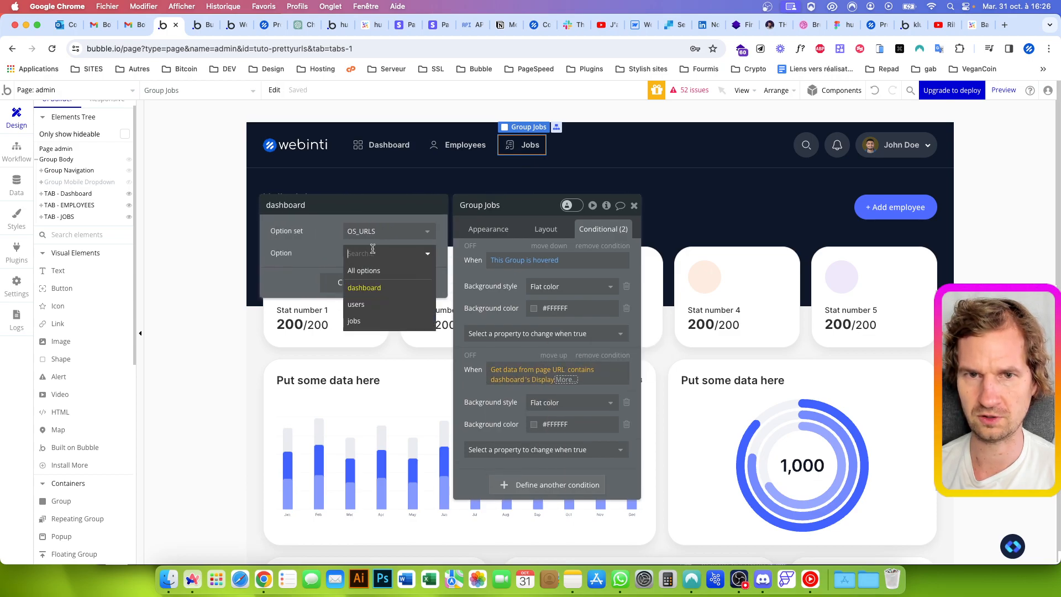
left_click(354, 320)
Refresh the app preview and test the highlighting of the Employees and Dashboard navigation items
left_click(203, 30)
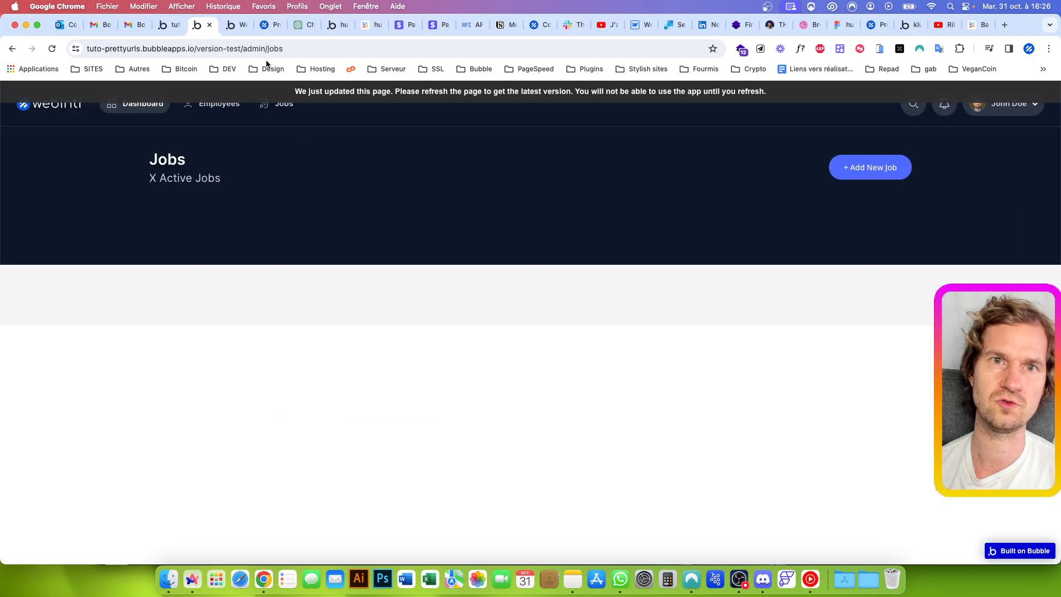
left_click(296, 94)
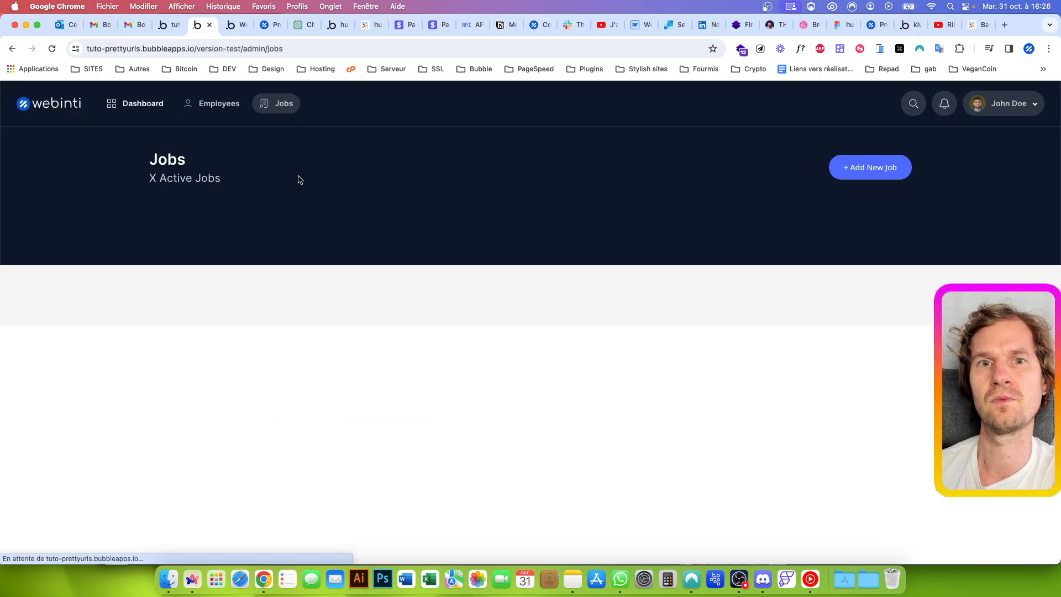
left_click(223, 104)
left_click(157, 111)
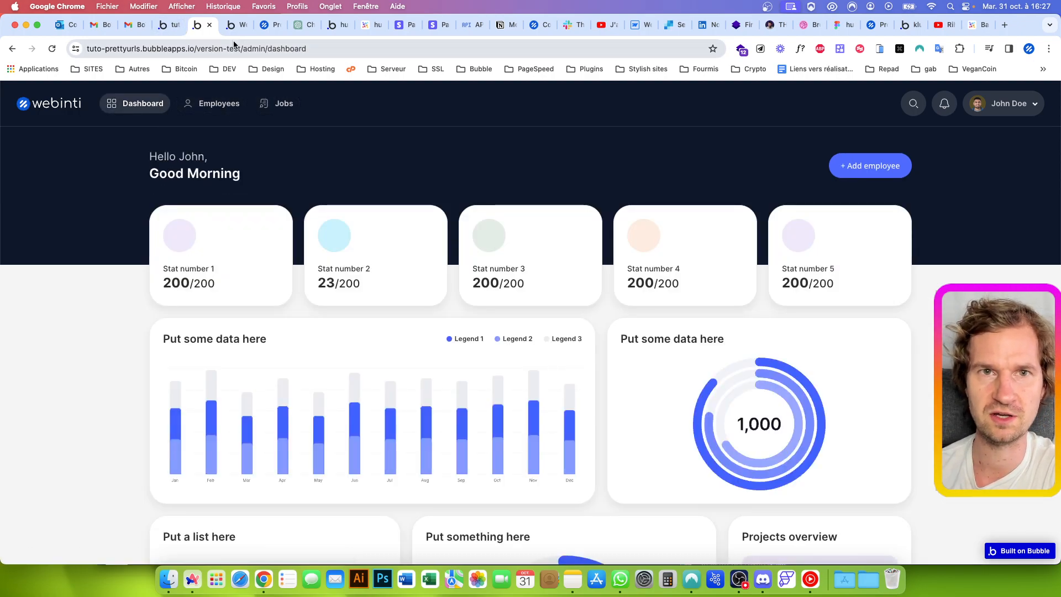
Remove the dashboard segment from the preview's address and load the plain version-test/admin page
double_click(270, 48)
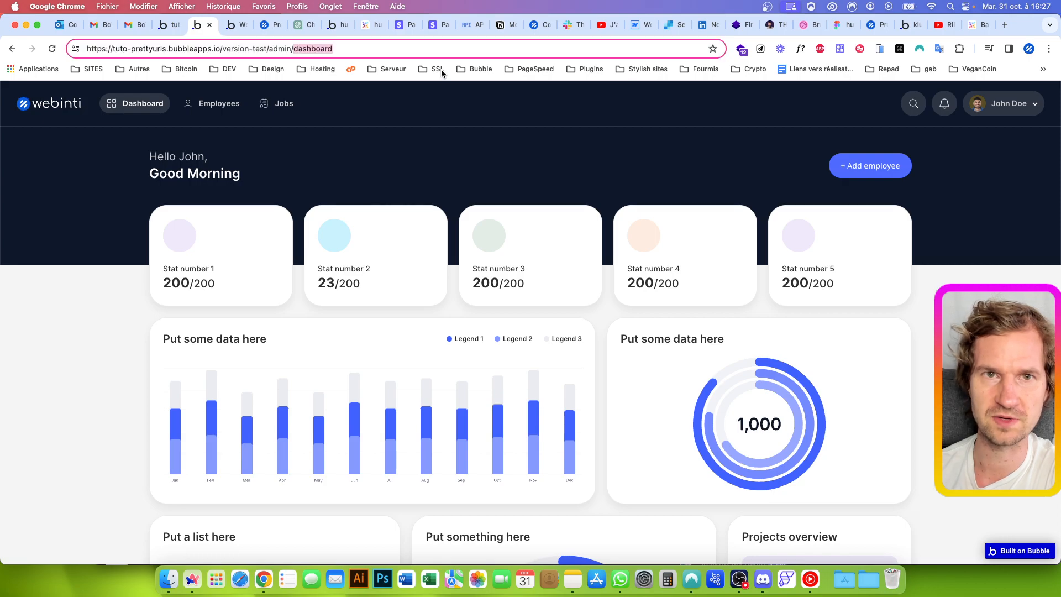
key("BackSpace")
key("Return")
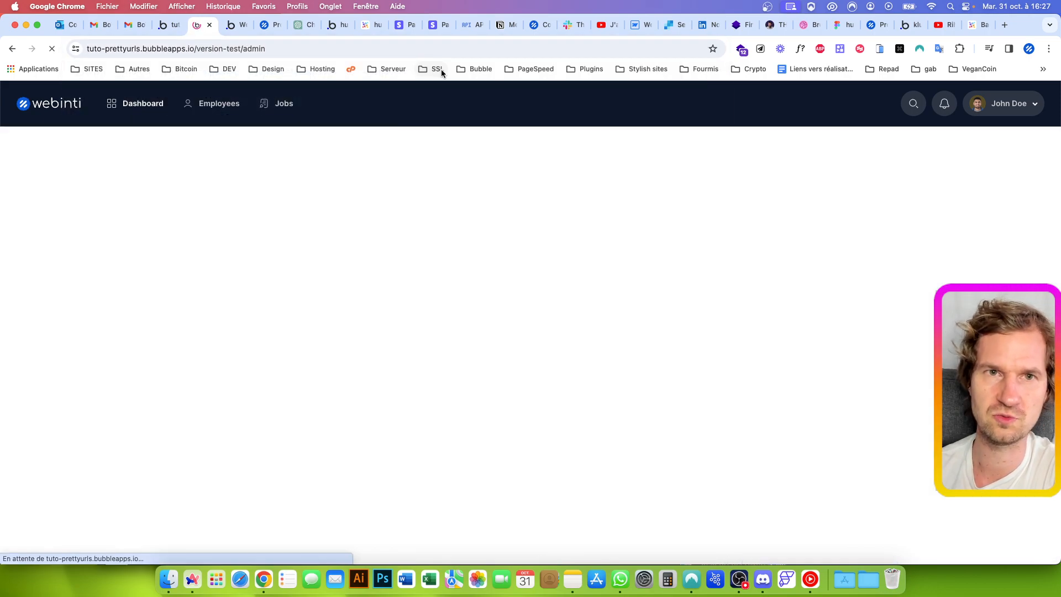
Return to the Bubble editor and add a Page is loaded event to the admin page's workflows
left_click(167, 24)
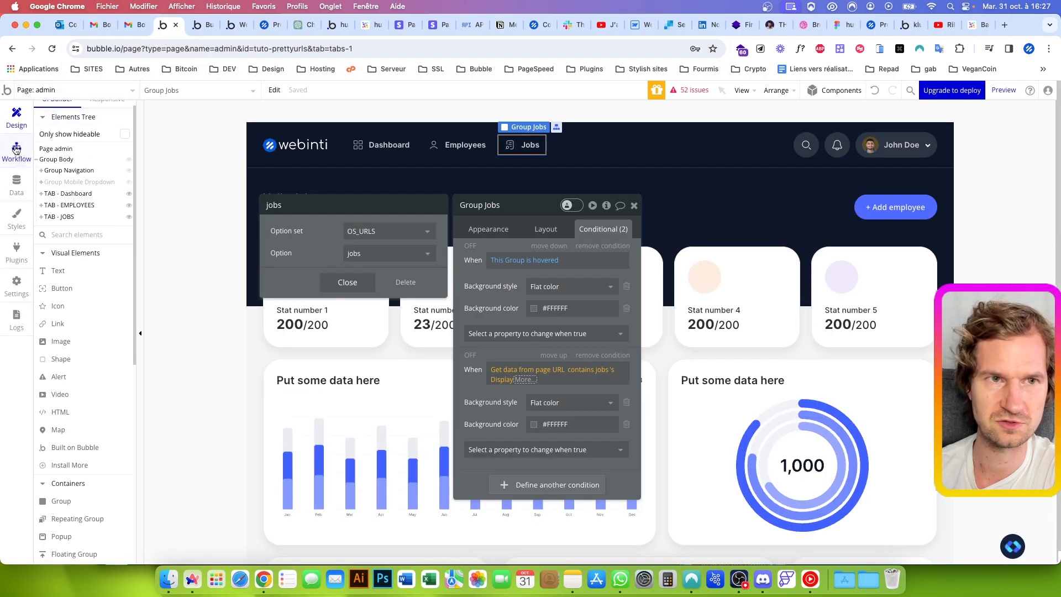
left_click(17, 149)
left_click(312, 247)
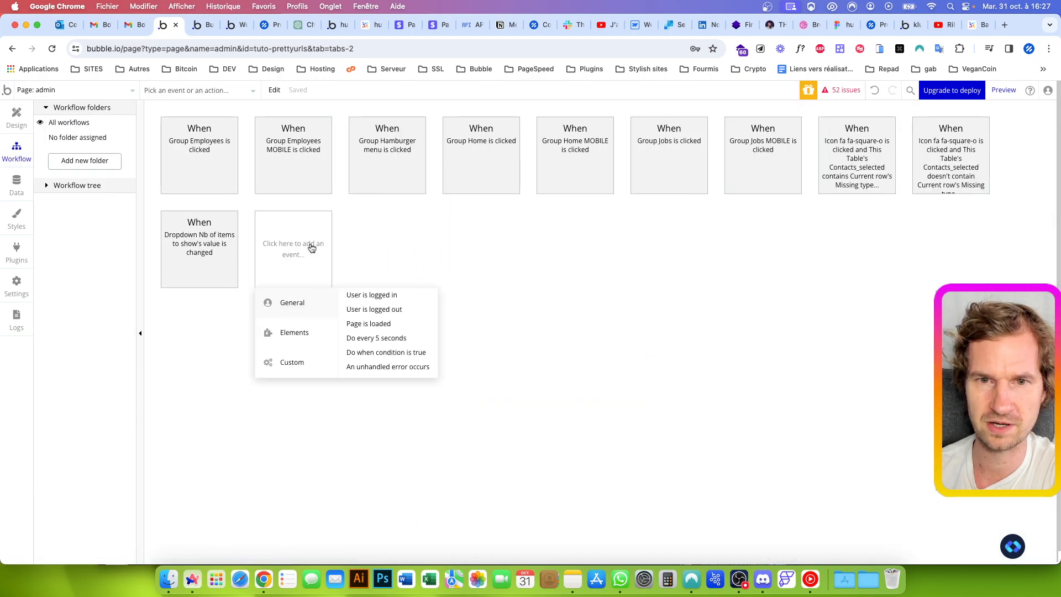
left_click(369, 323)
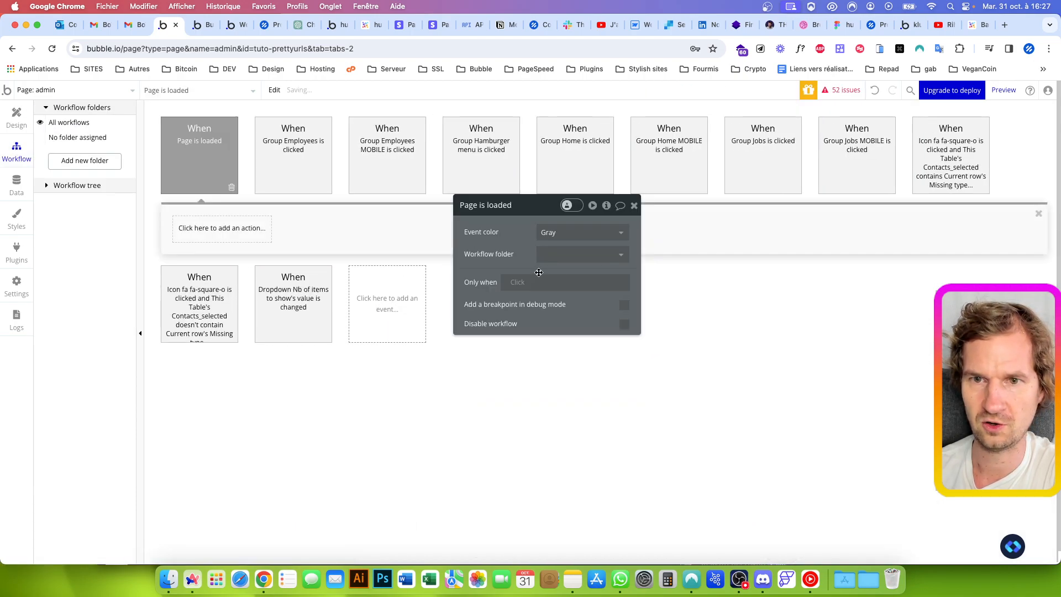
Start the Page is loaded event's Only when condition with Get data from page URL, using Path segments as list
left_click(518, 282)
type("get data from")
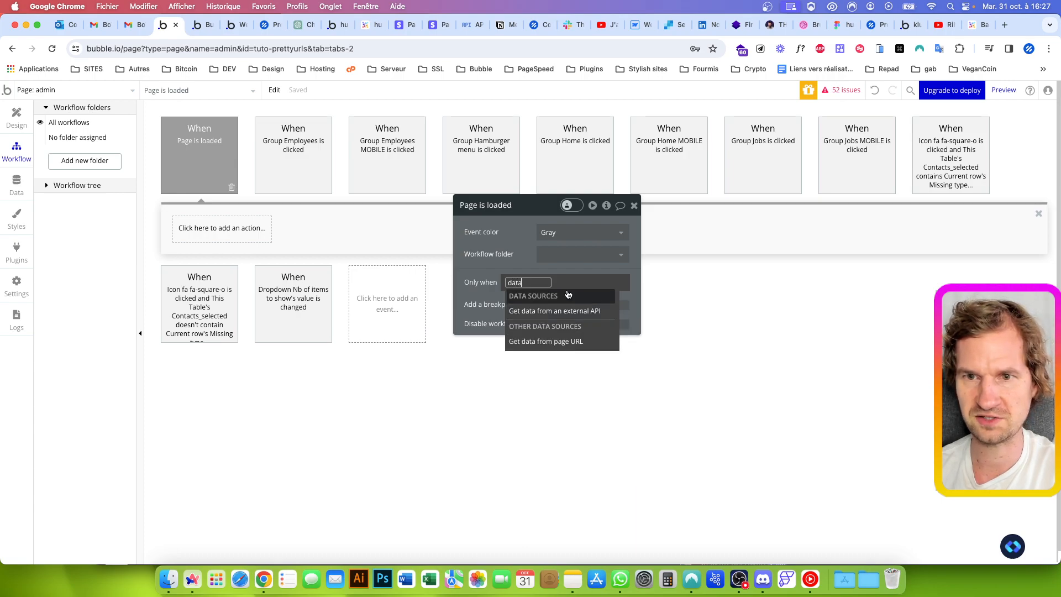
left_click(531, 339)
left_click(390, 231)
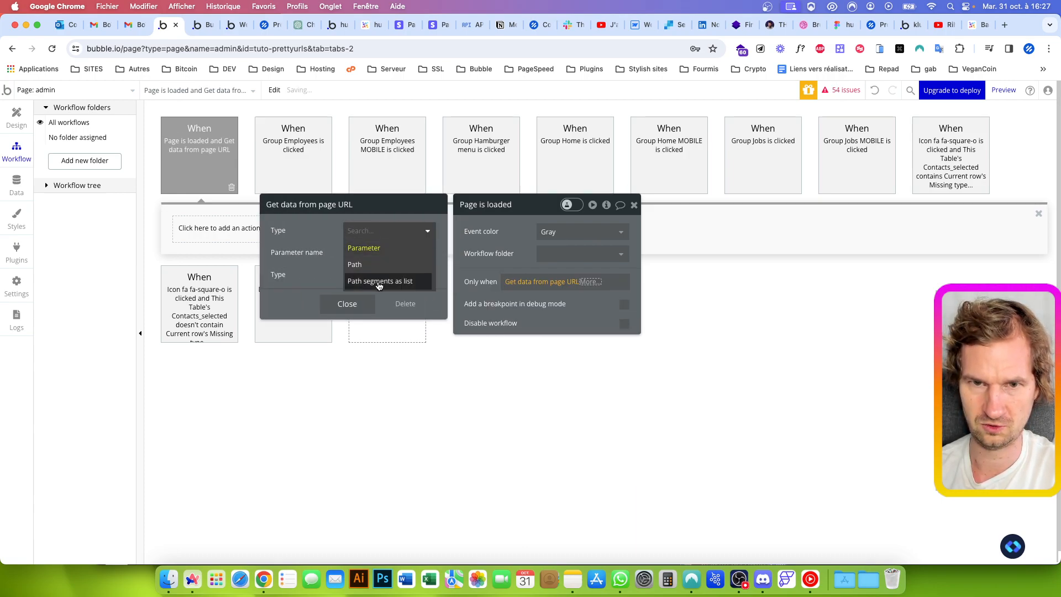
left_click(381, 282)
Extend the page-load condition with the :each item is empty and :first item operators
left_click(588, 282)
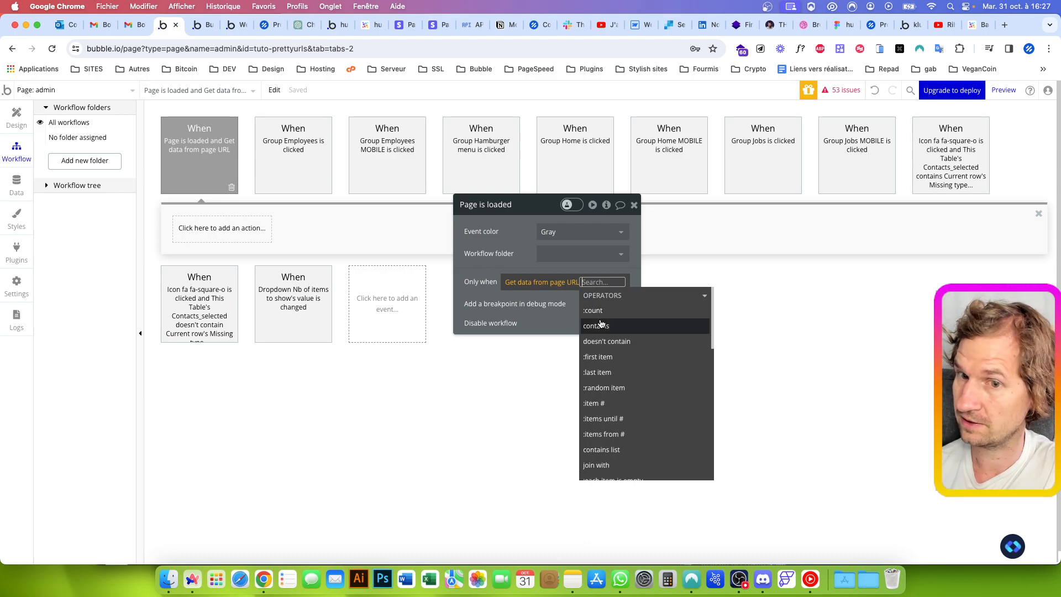
mouse_move(601, 324)
type("emp")
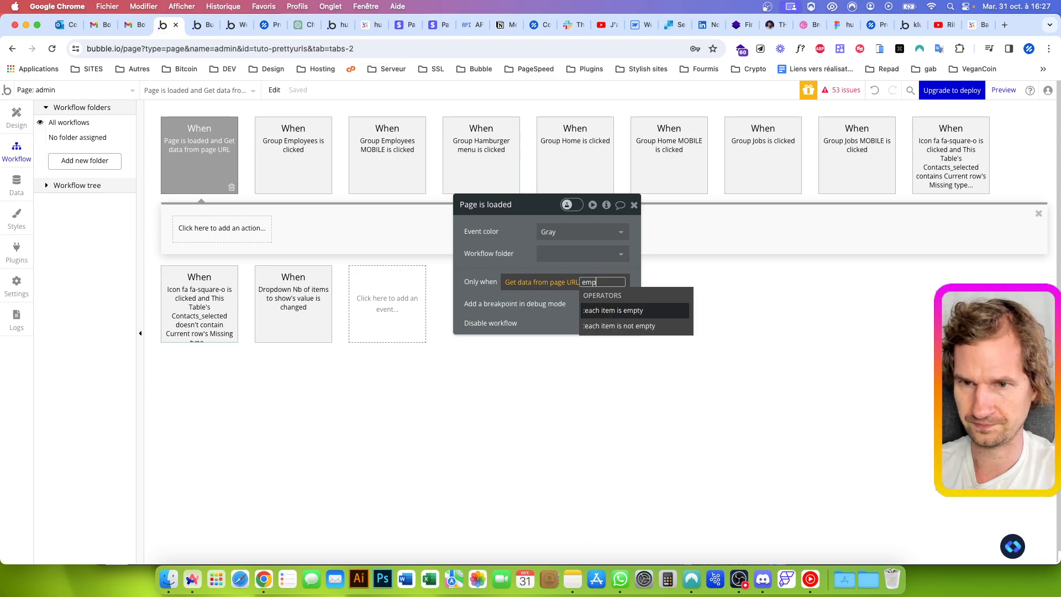
key("Return")
type("fir")
key("Return")
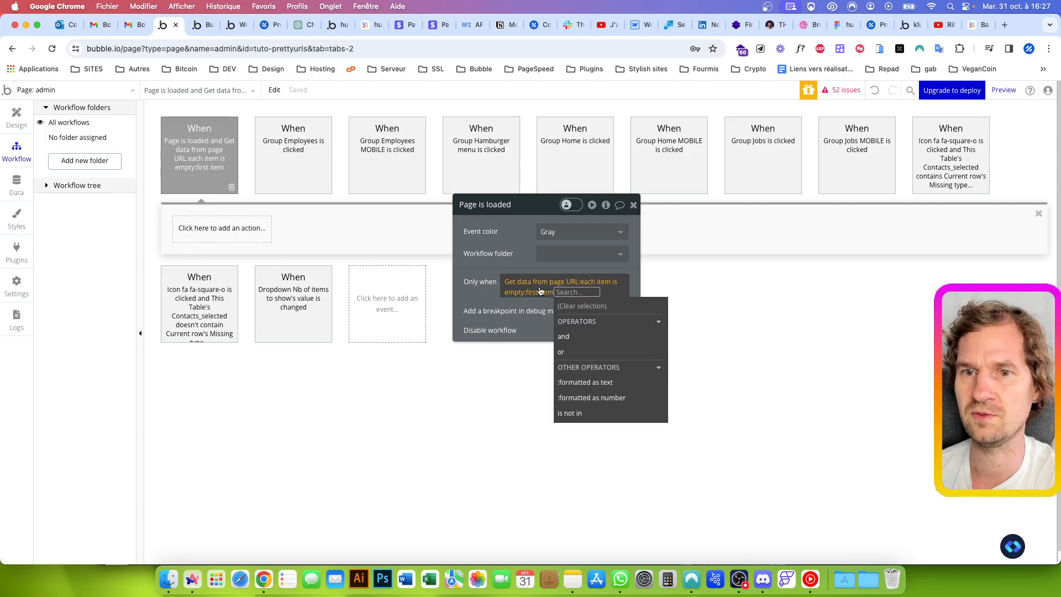
left_click(490, 296)
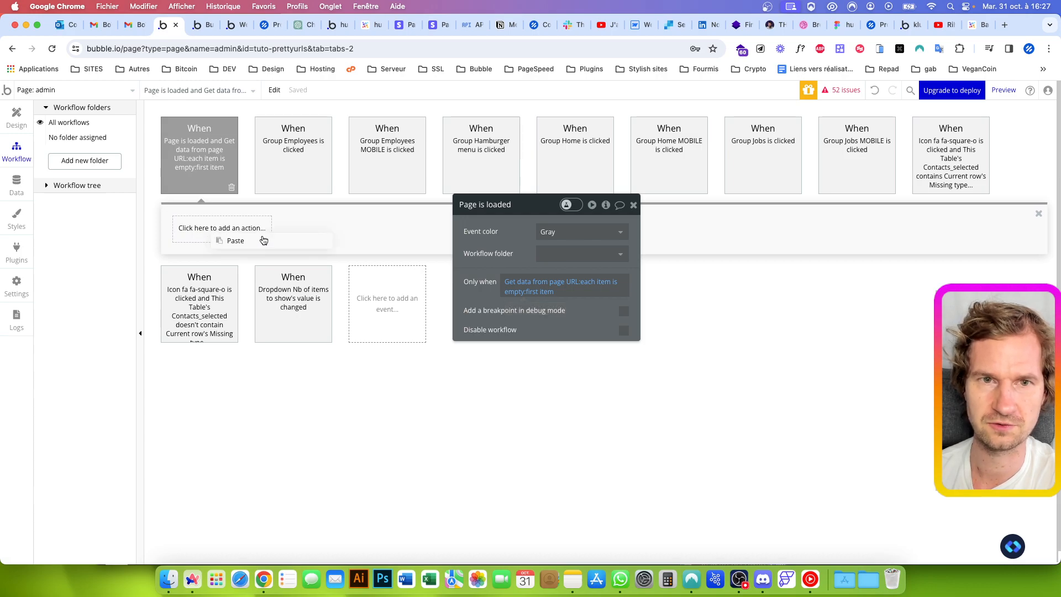
Paste the copied Go to page admin action into the page-load workflow and load the plain version-test/admin page in the preview
left_click(236, 240)
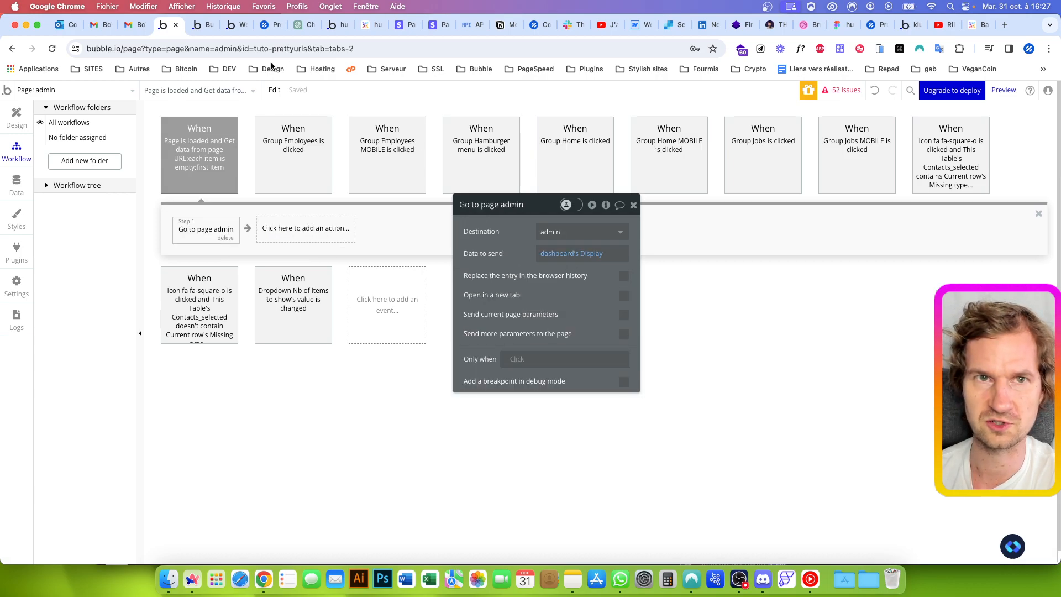
left_click(203, 25)
left_click(270, 48)
key("Return")
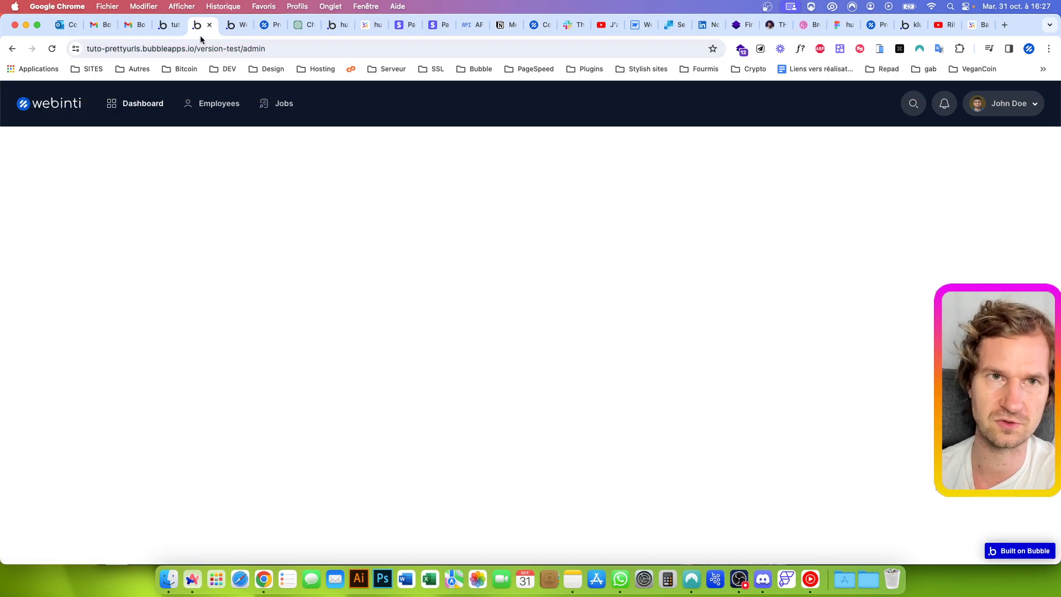
Return to the Bubble editor and replace the page-load condition's :each item is empty operator with doesn't contain
left_click(176, 26)
left_click(216, 161)
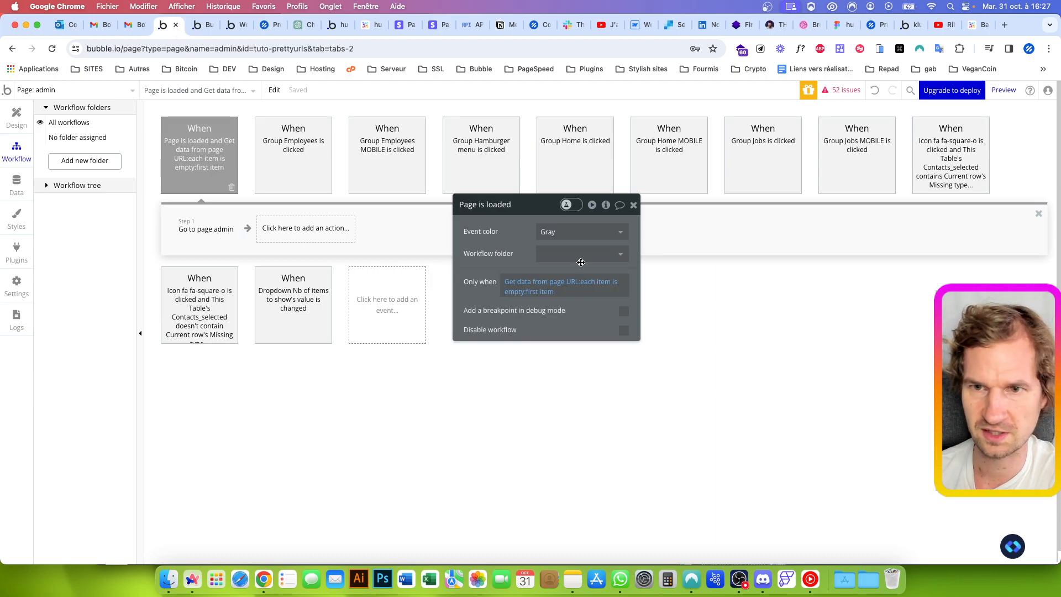
left_click(544, 282)
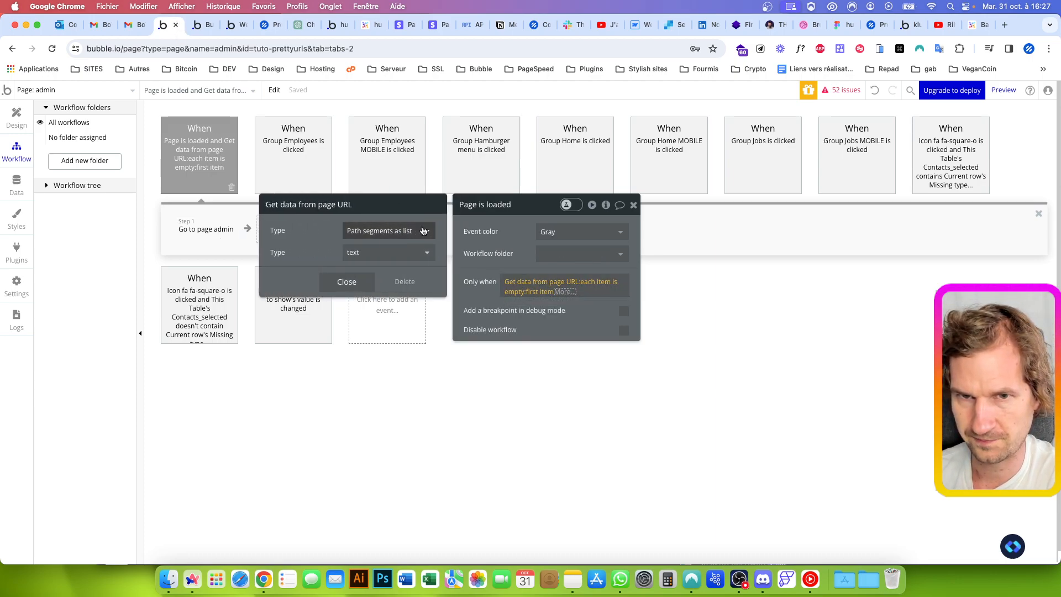
left_click(539, 290)
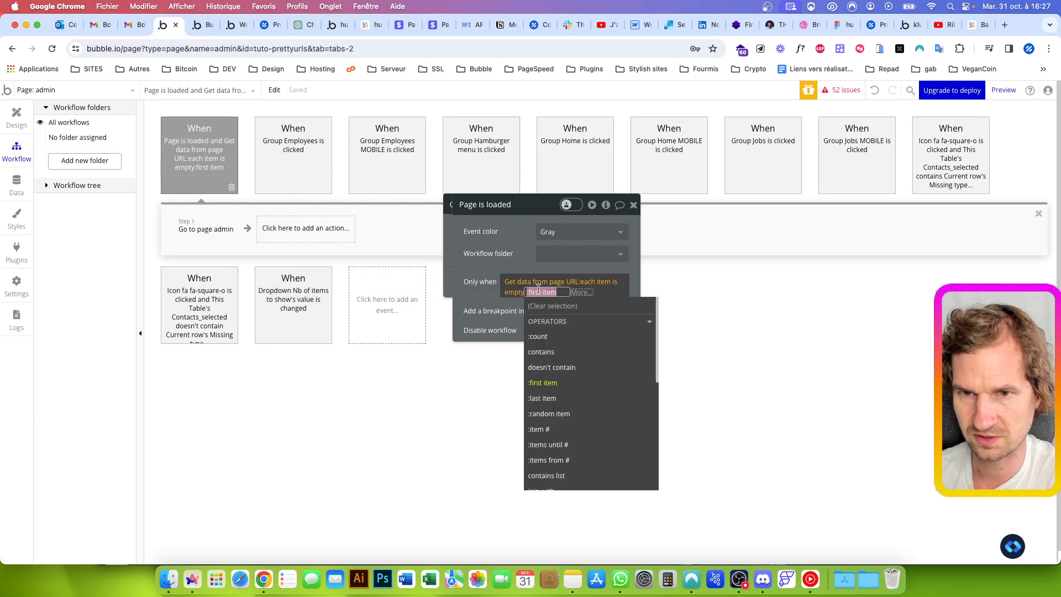
left_click(516, 294)
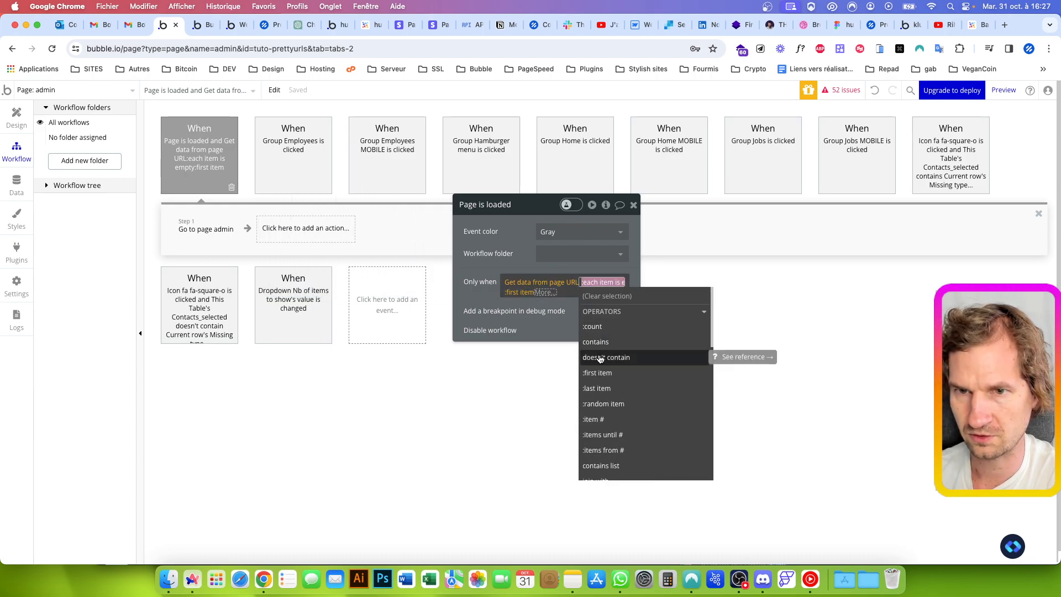
left_click(601, 357)
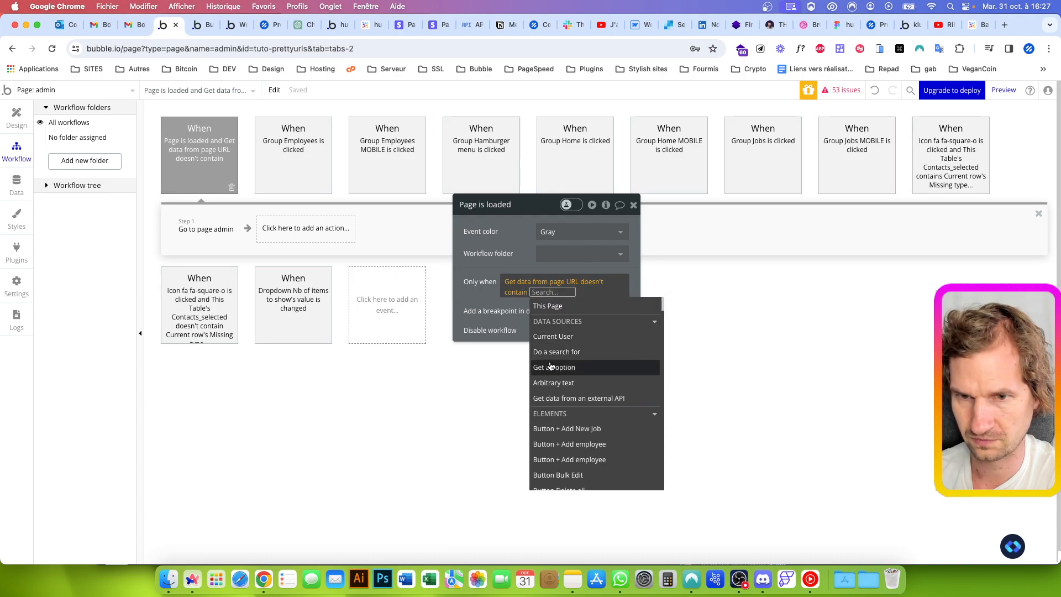
Complete the page-load condition with the OS_URLS option dashboard's Display and reload the plain admin preview to test the redirect
left_click(553, 367)
left_click(372, 251)
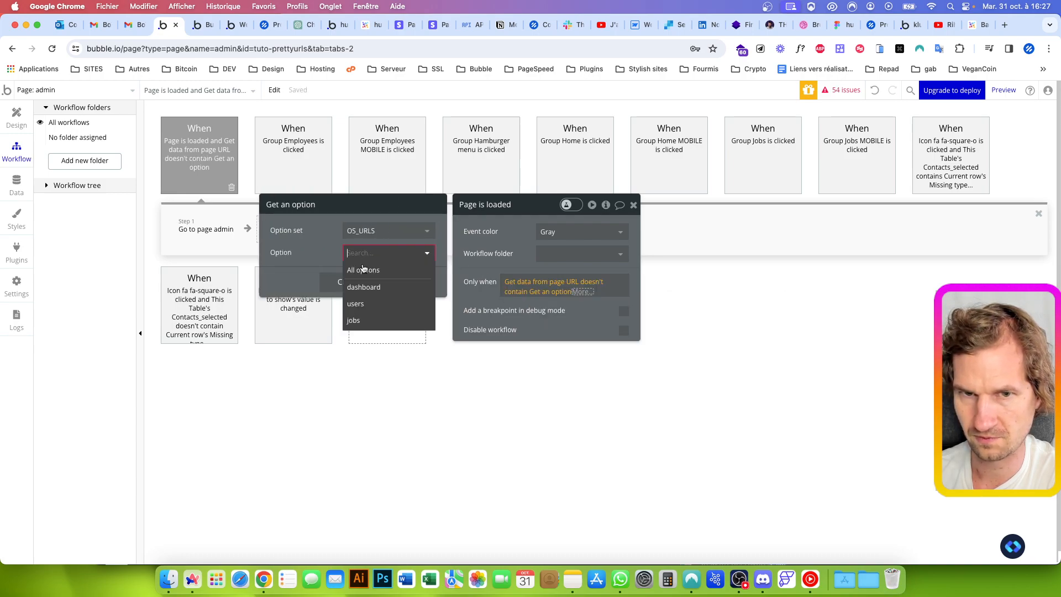
left_click(357, 287)
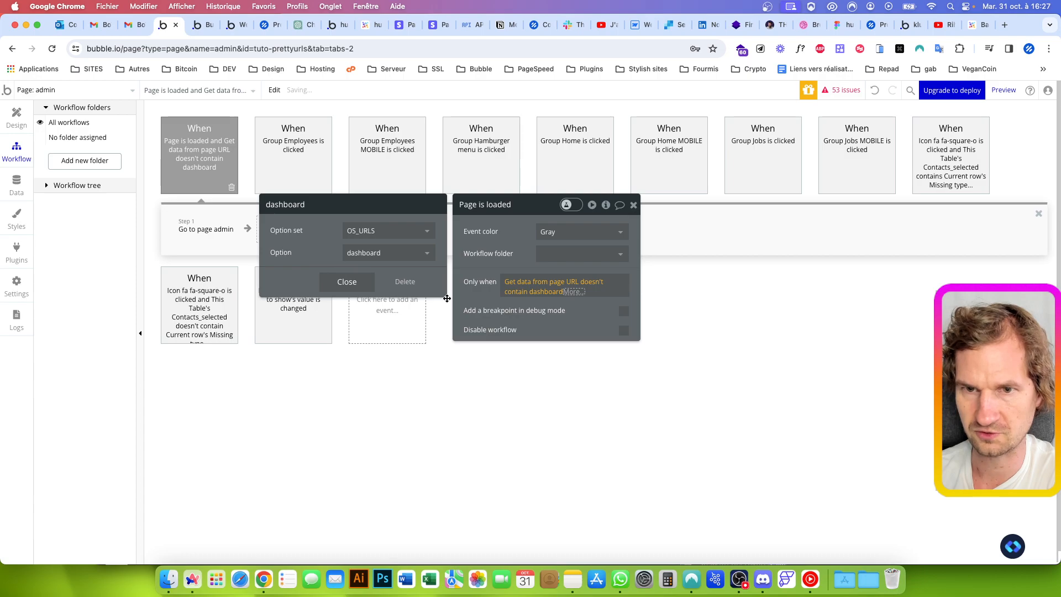
left_click(474, 300)
left_click(566, 302)
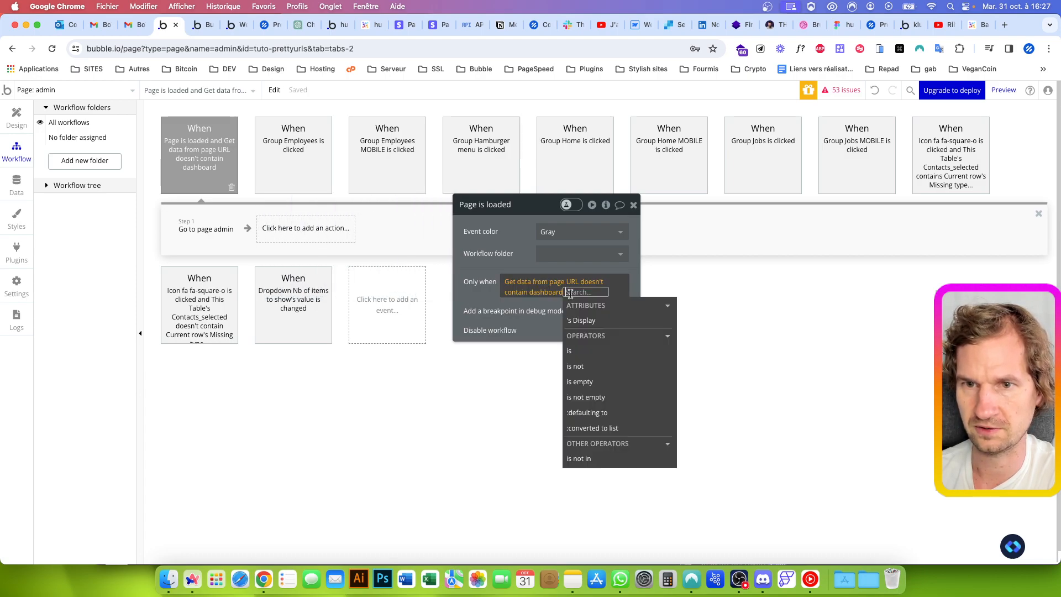
left_click(584, 321)
left_click(484, 289)
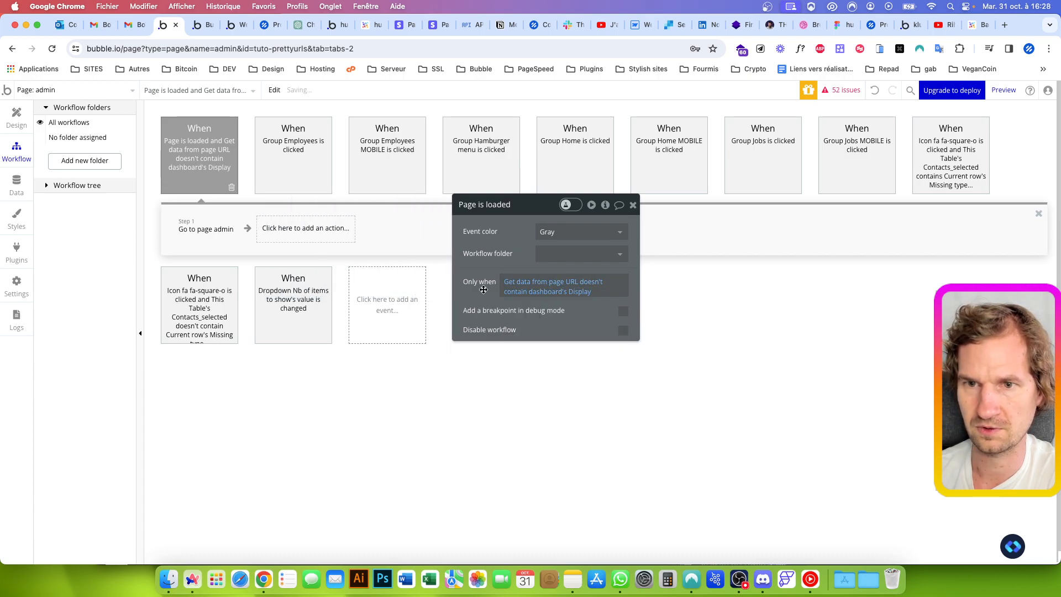
left_click(202, 24)
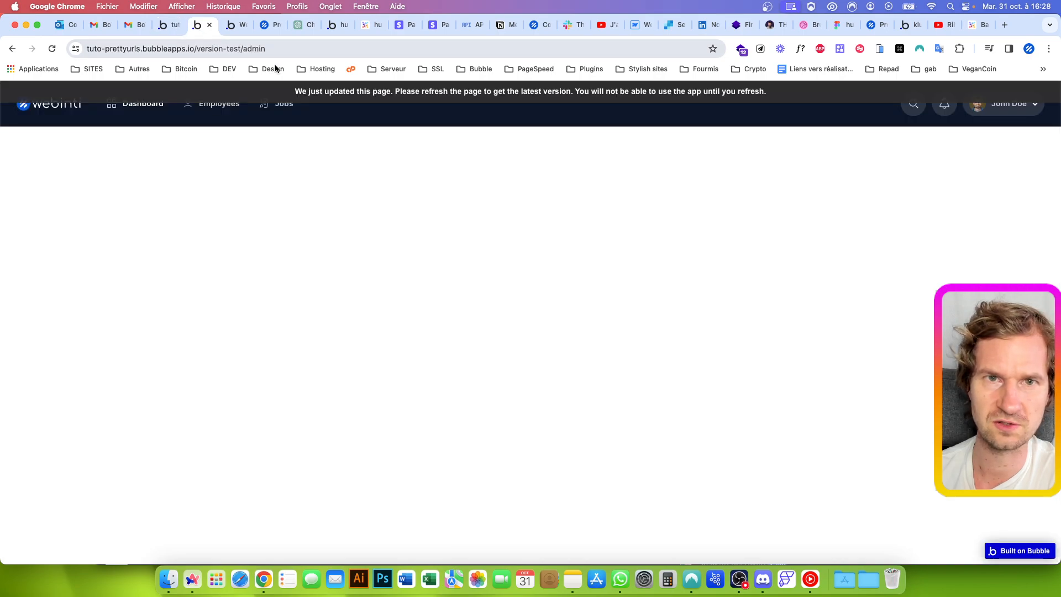
key("super+r")
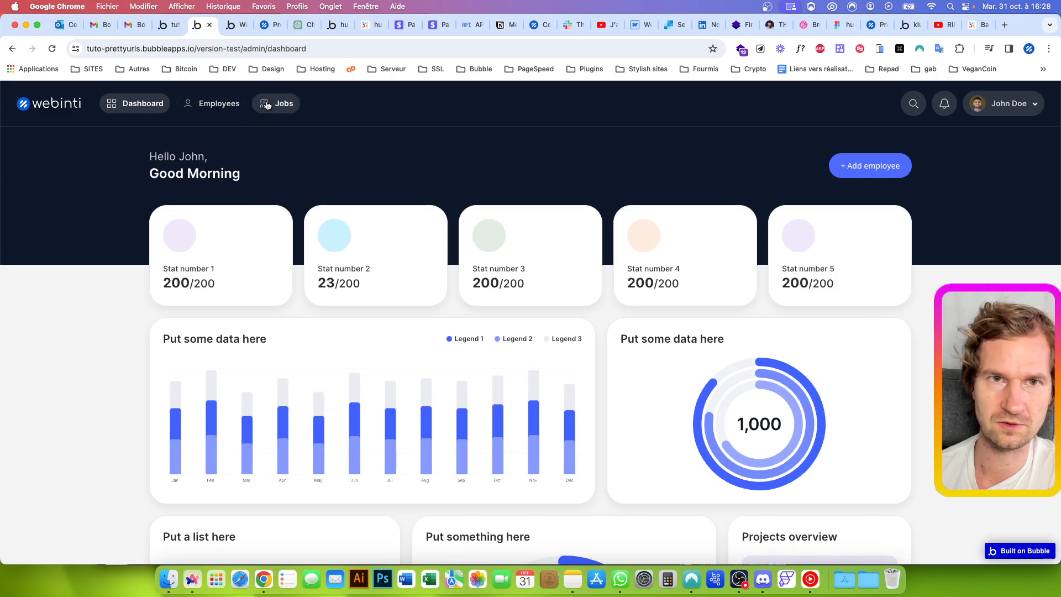
Disable the Page is loaded workflow in the Bubble editor and refresh the app preview
left_click(169, 24)
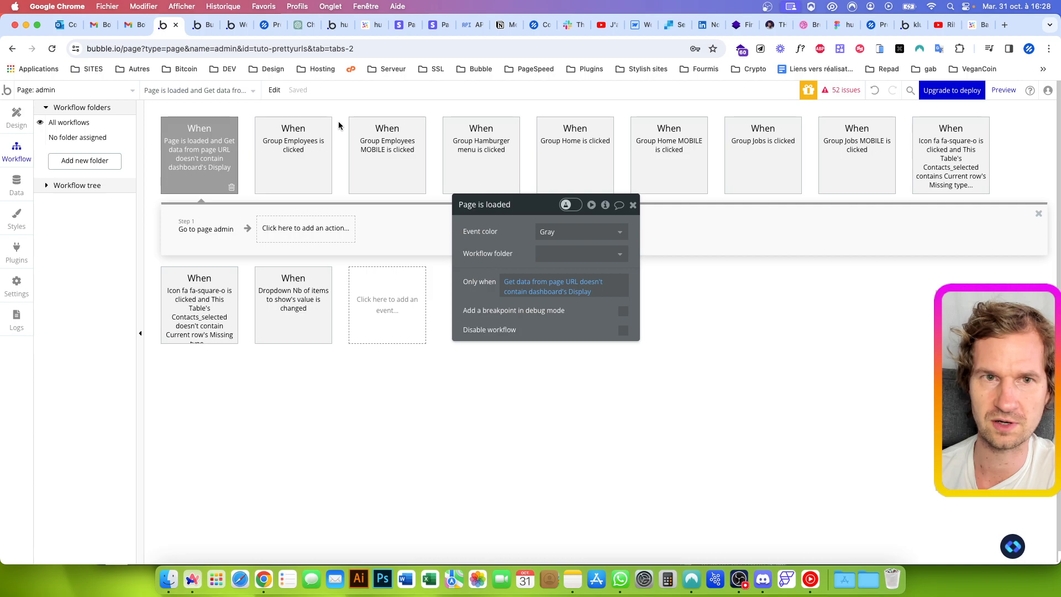
right_click(214, 168)
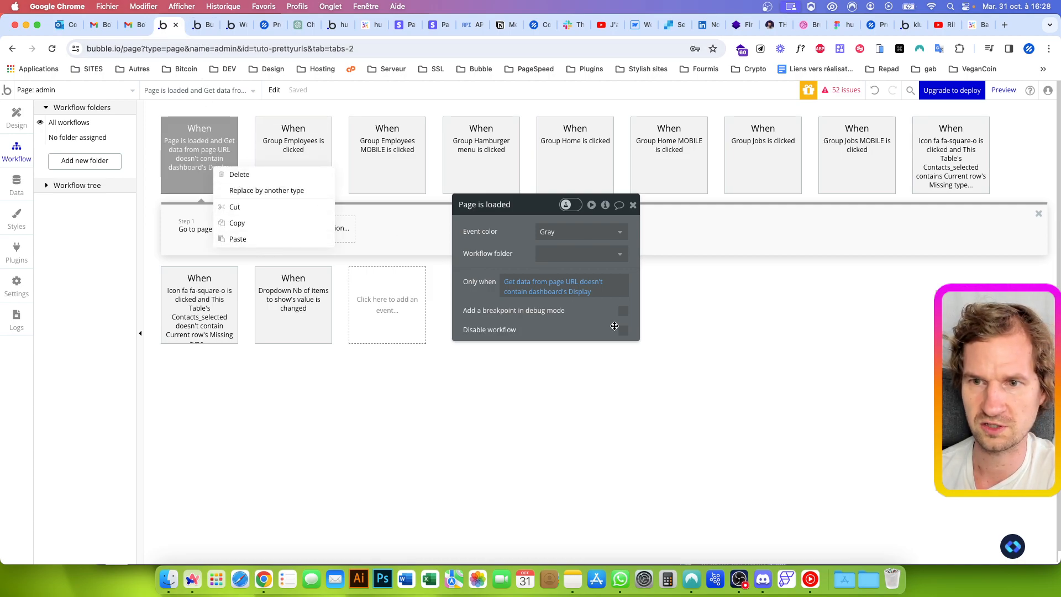
left_click(623, 330)
key("ctrl+Tab")
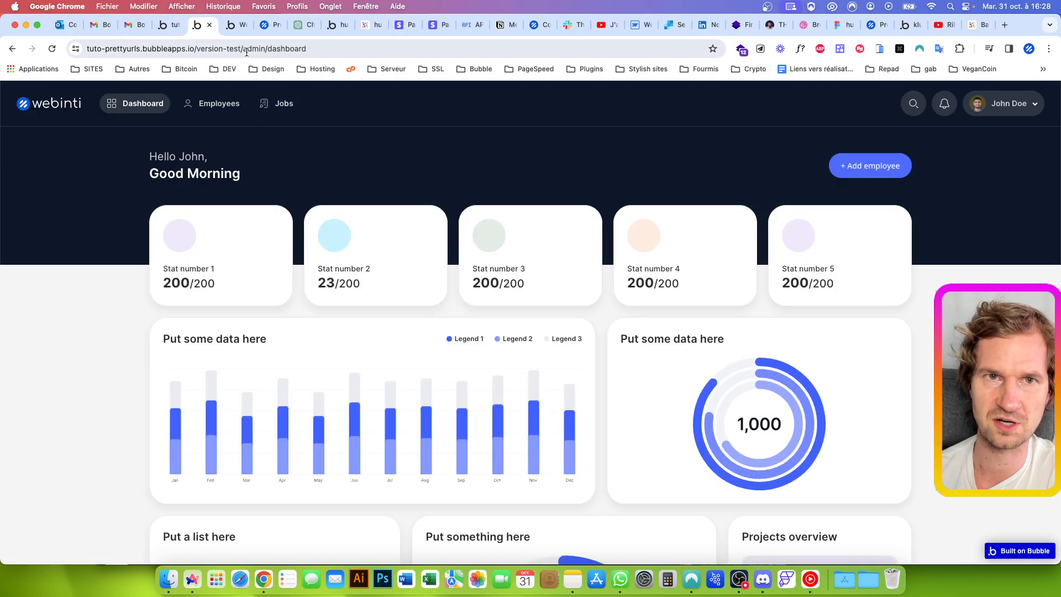
key("super+r")
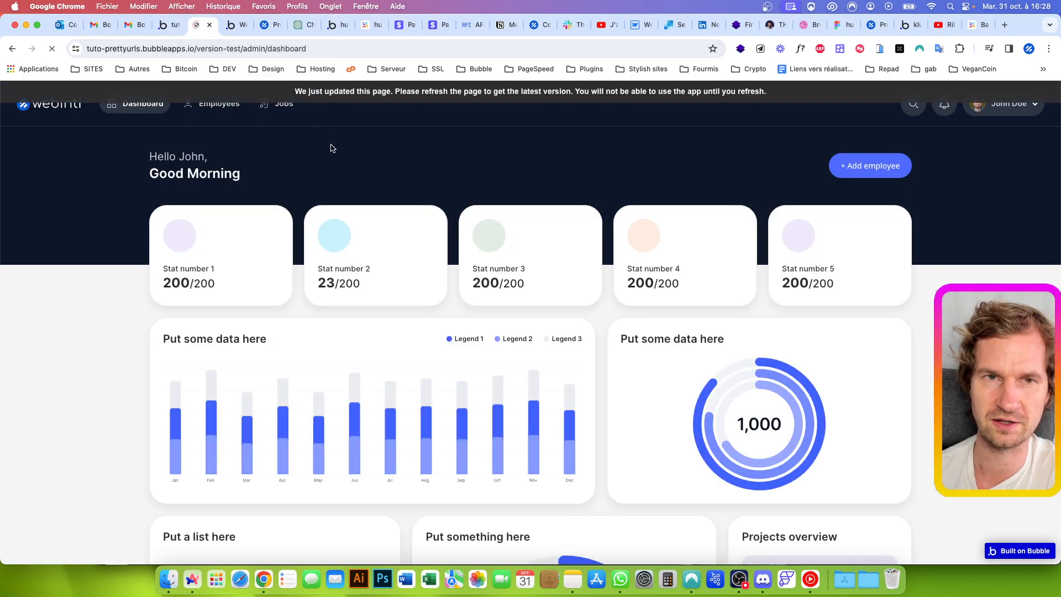
Test the Employees, Jobs and Dashboard navigation items in the preview and load the admin/dashboard address again
left_click(218, 105)
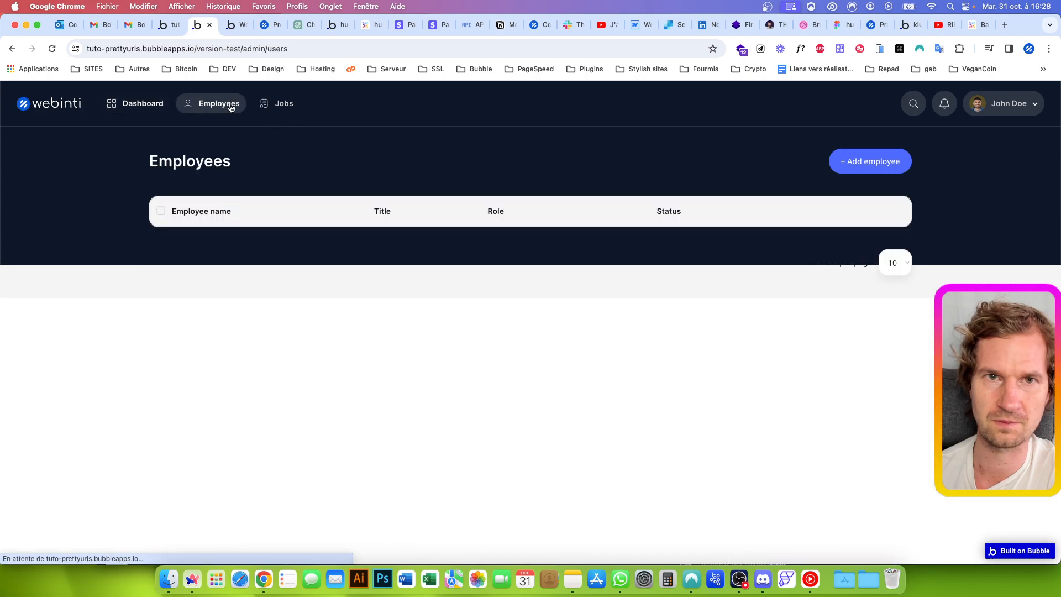
left_click(279, 108)
left_click(219, 104)
left_click(160, 105)
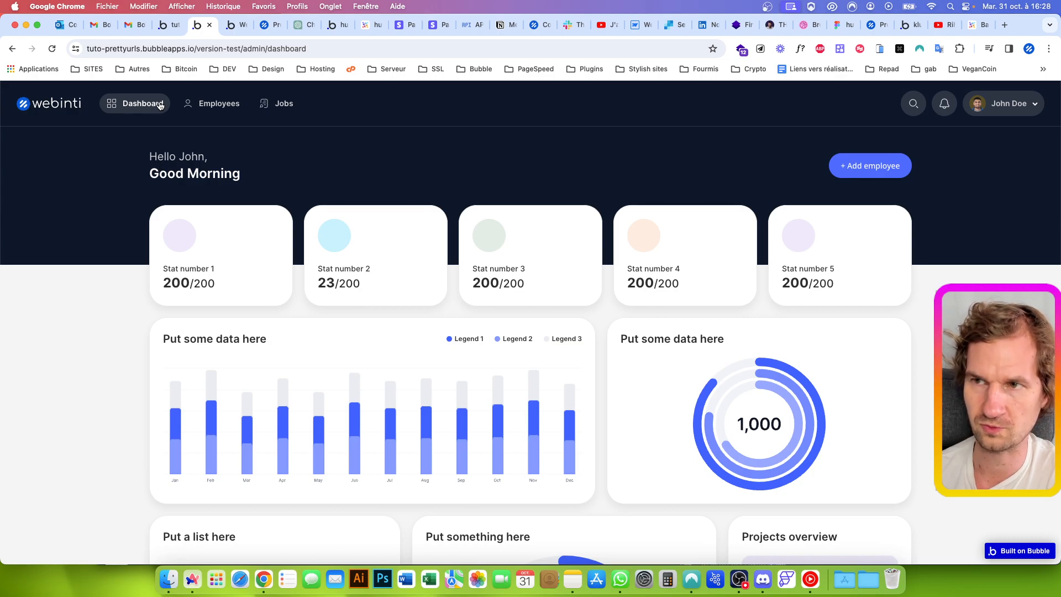
left_click_drag(244, 50, 356, 50)
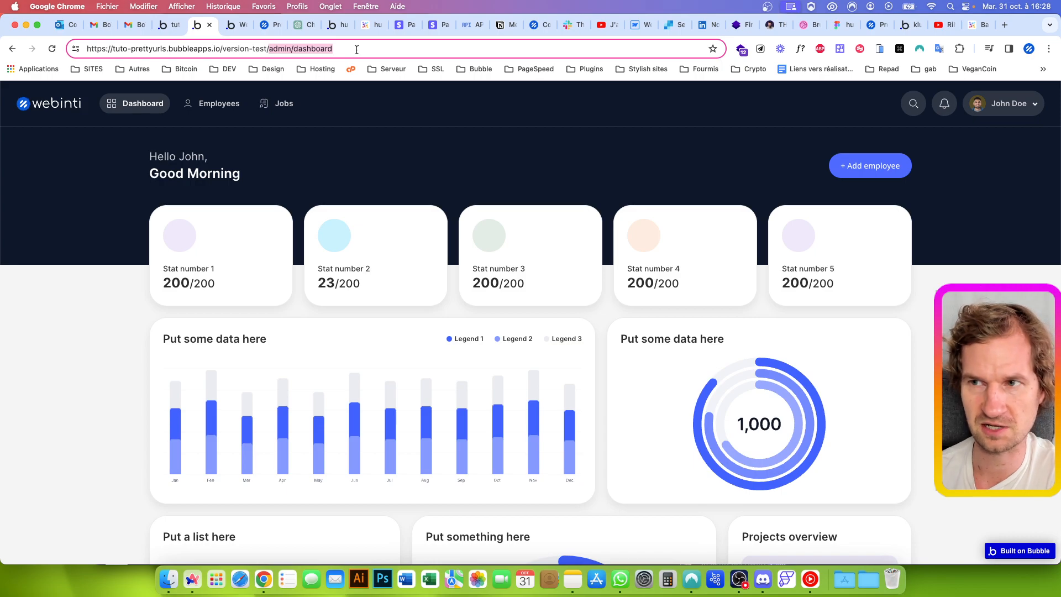
key("Return")
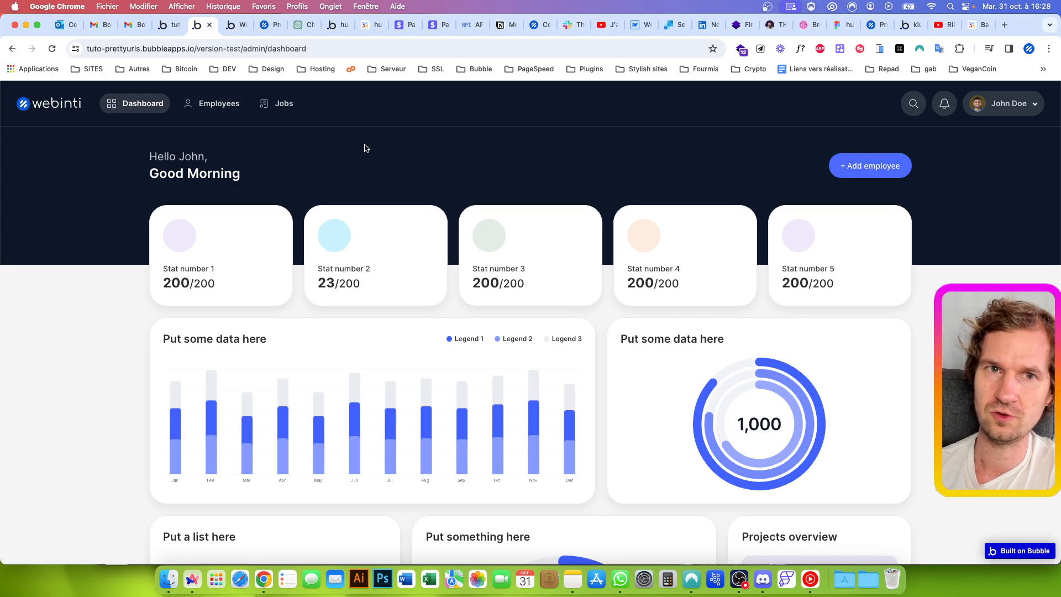
Add ?debug_mode=true to the preview's admin/dashboard address and load the page with the debugger
left_click(361, 49)
left_click(365, 49)
type("?debu")
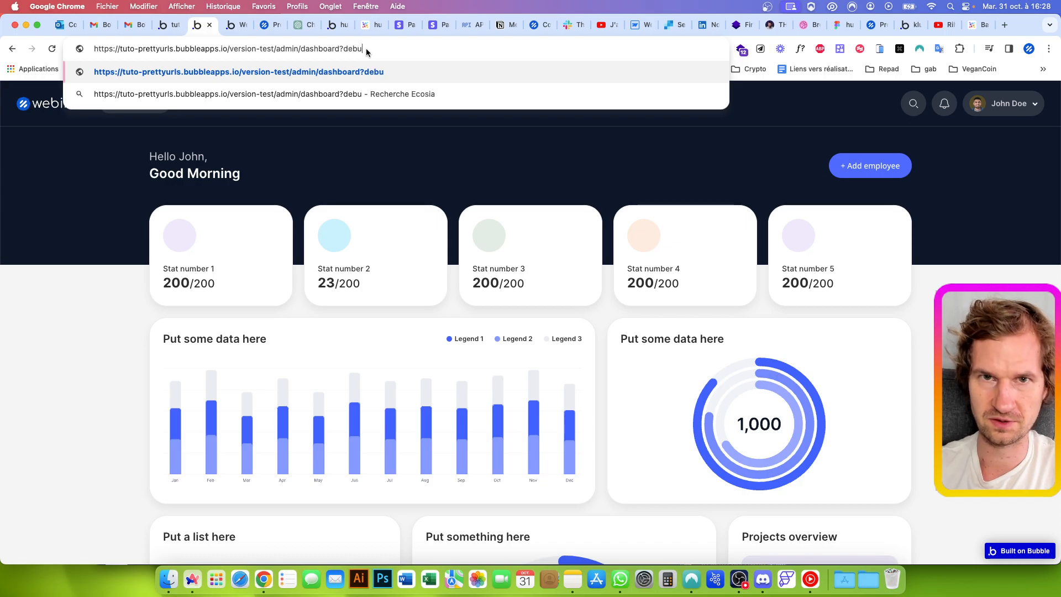
type("g_mode=true")
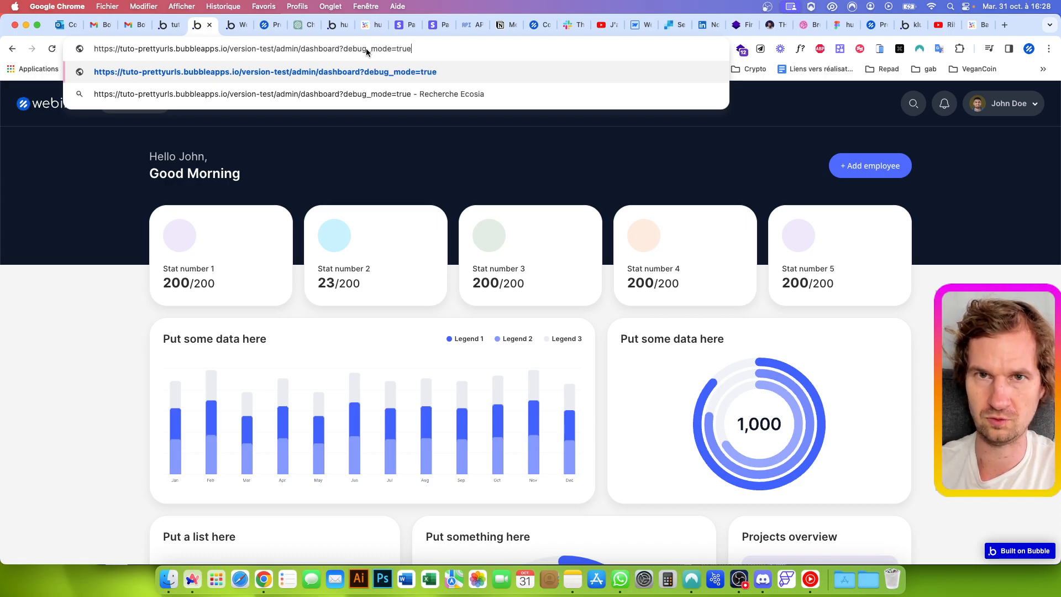
key("Return")
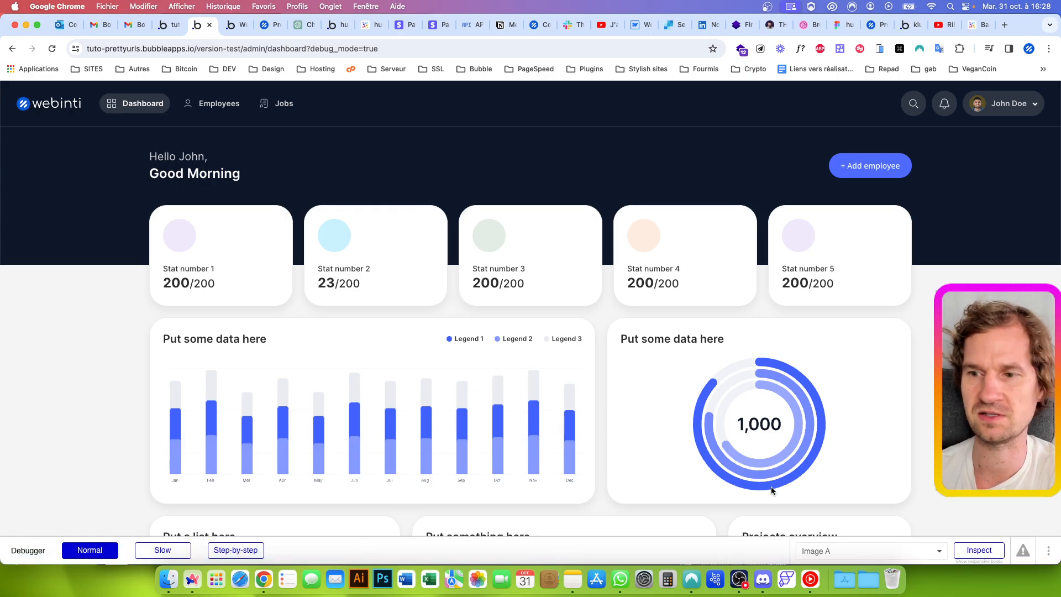
Inspect the dashboard content's visibility condition in the debugger, evaluating its URL path segments and its dashboard option
left_click(971, 547)
left_click(73, 350)
left_click(212, 496)
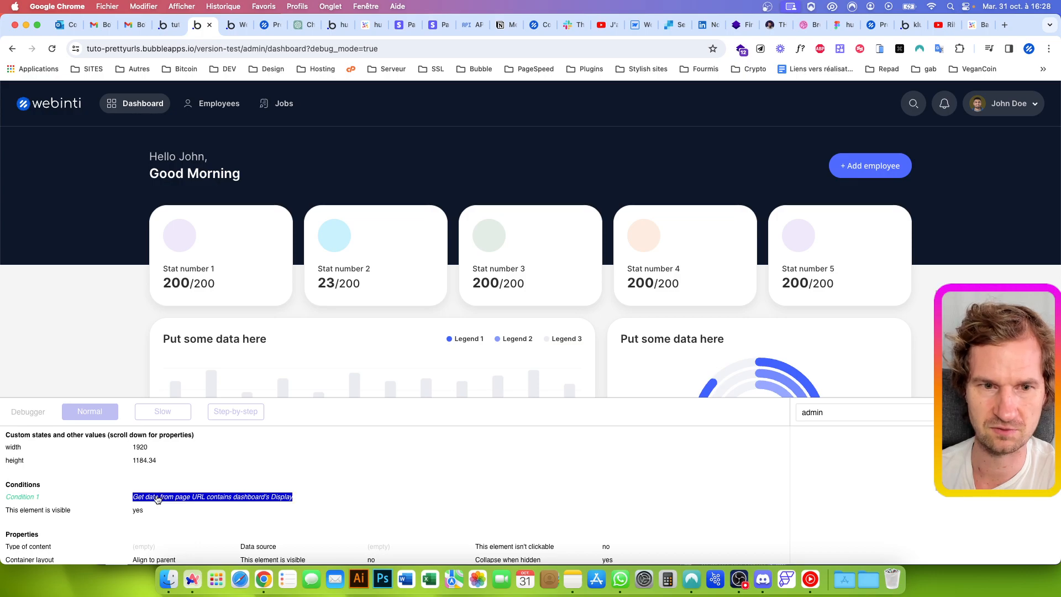
left_click(832, 446)
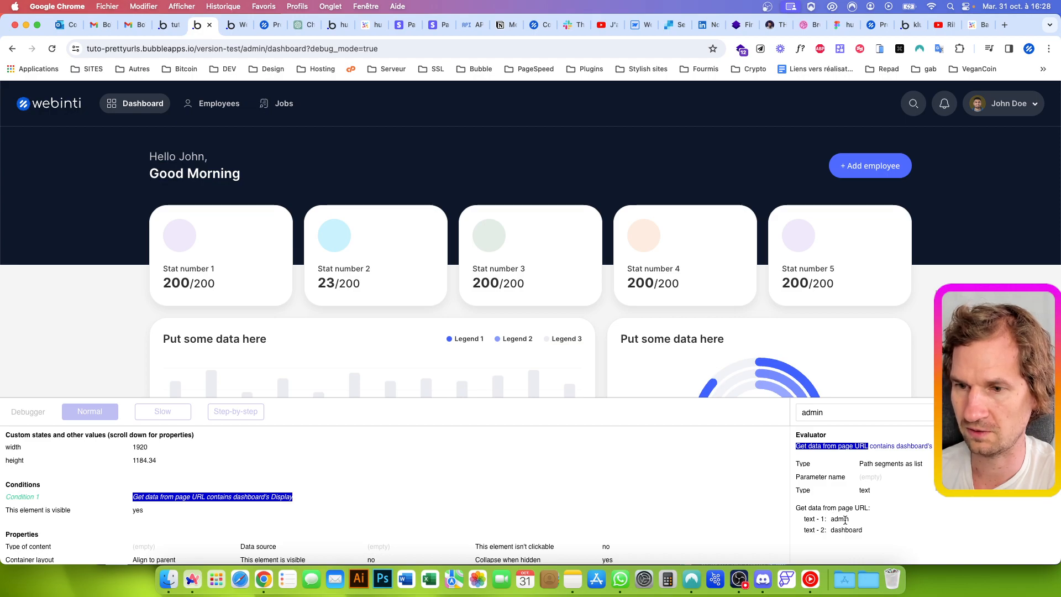
left_click_drag(830, 520, 843, 520)
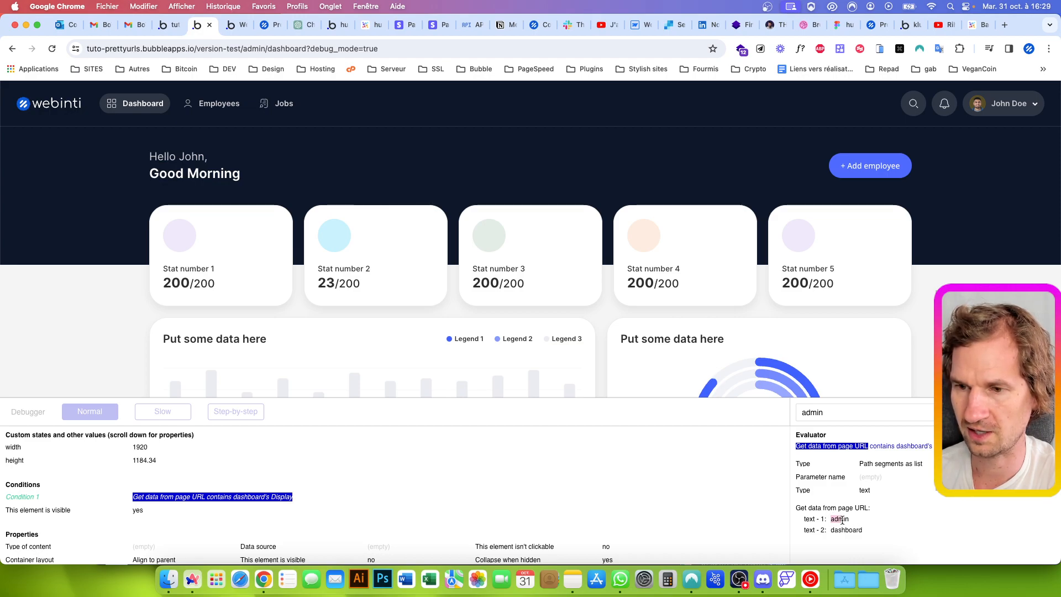
left_click(889, 531)
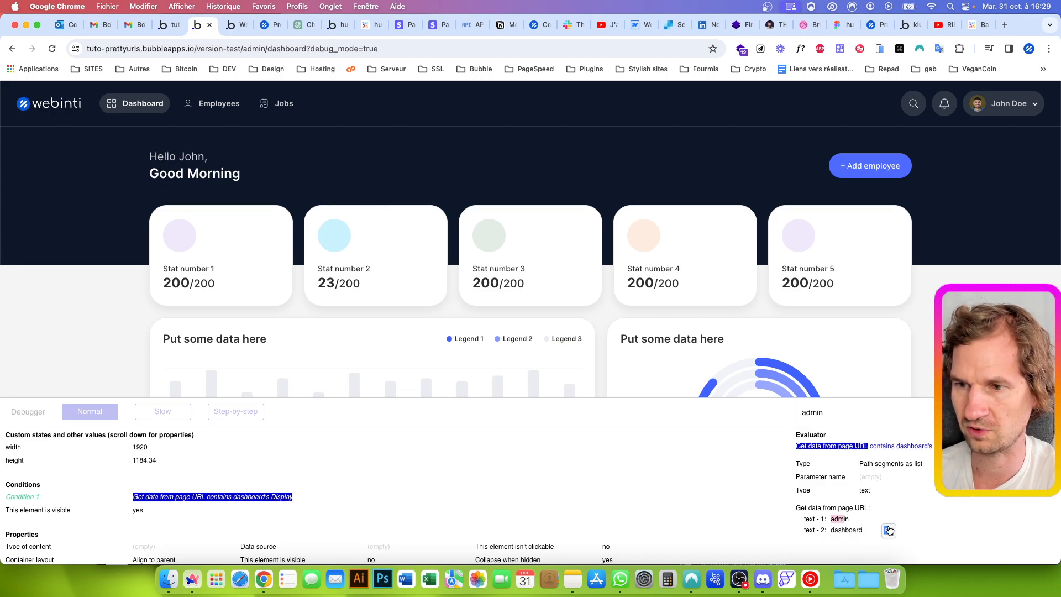
left_click(883, 447)
left_click(904, 446)
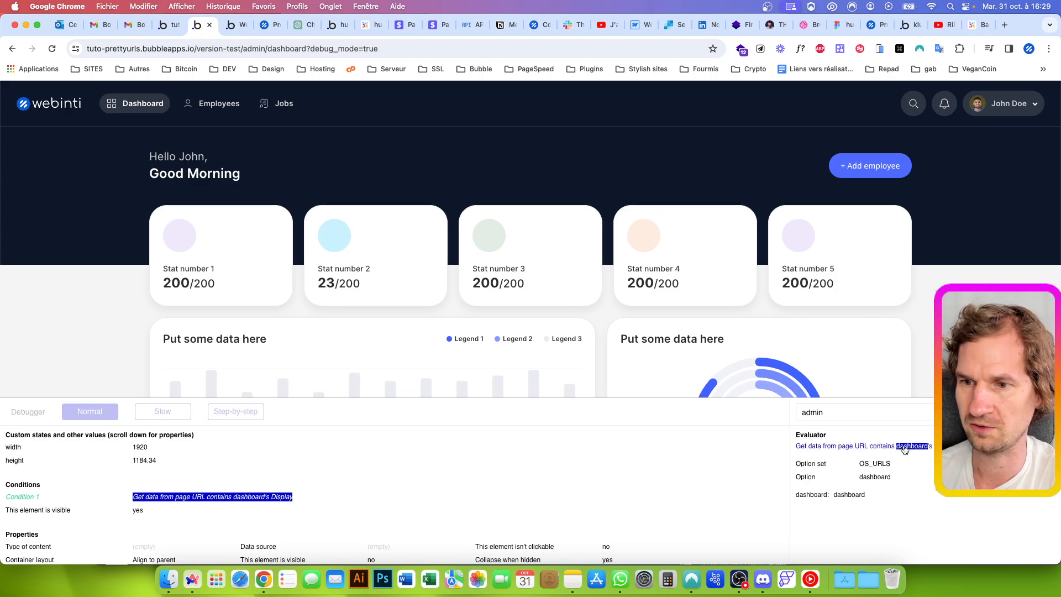
Evaluate the condition's page URL path segments in the debugger and examine the admin page element's properties
left_click(851, 446)
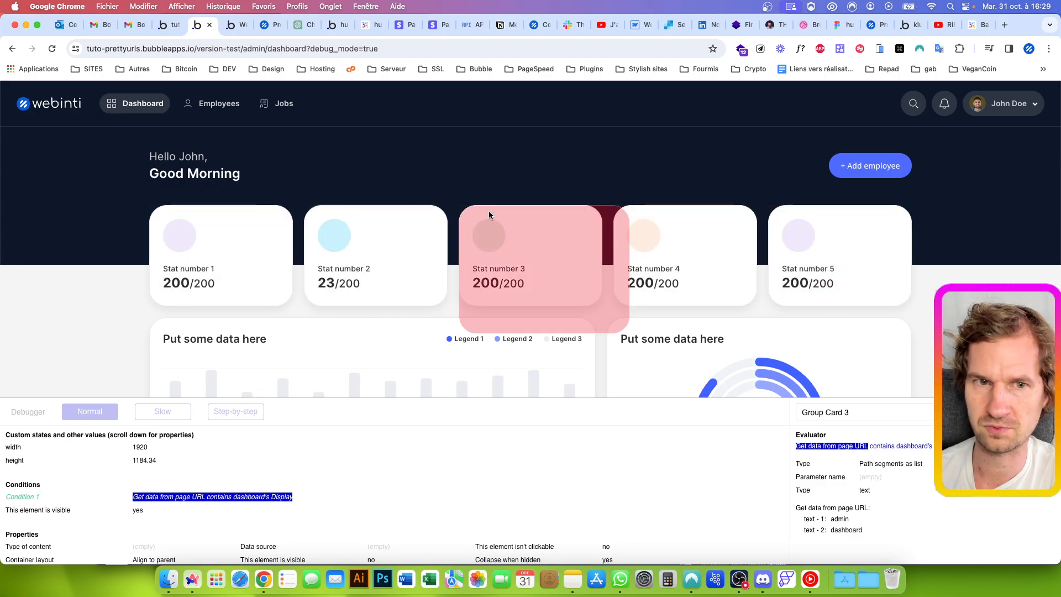
left_click(875, 425)
left_click(834, 442)
left_click(834, 411)
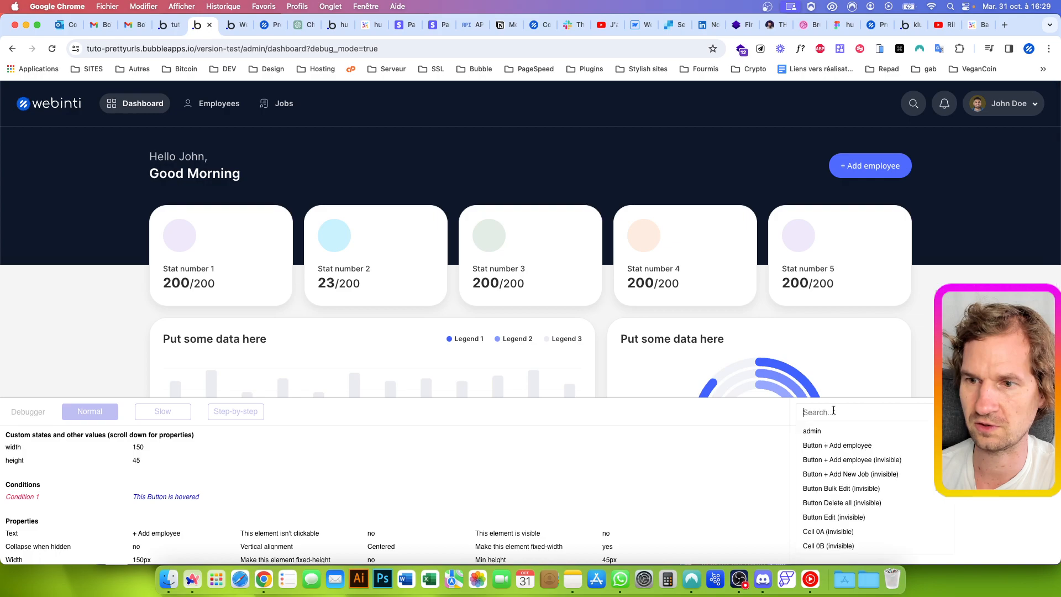
left_click(815, 430)
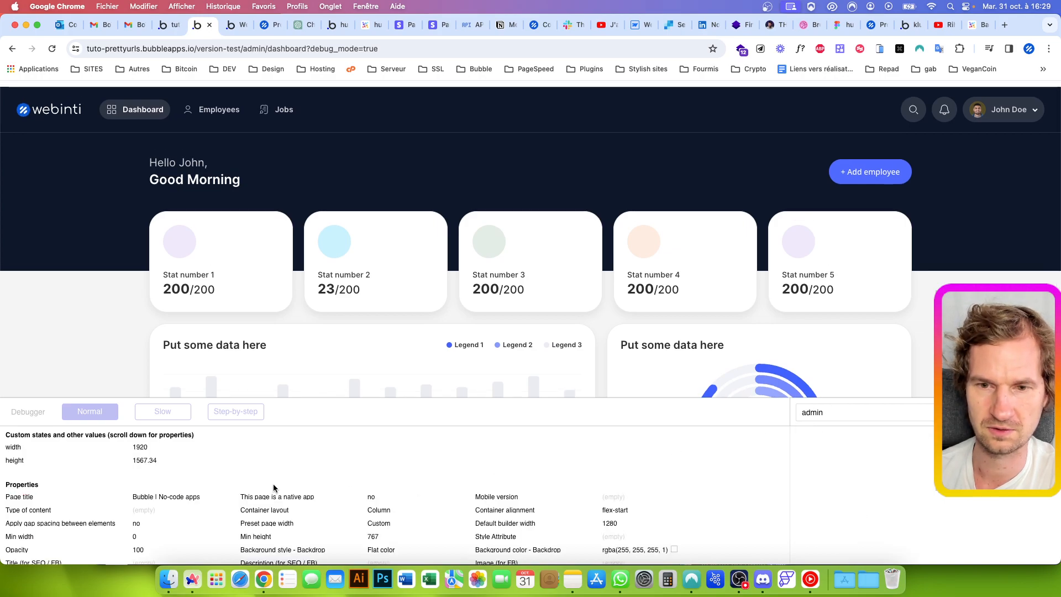
scroll(273, 487, "down", 3)
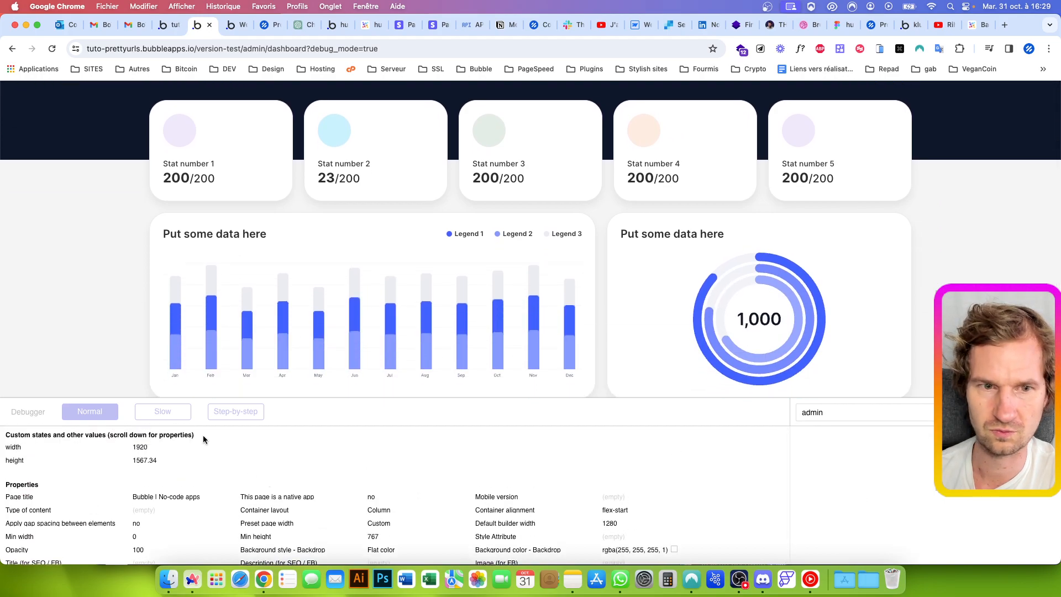
scroll(153, 479, "down", 1)
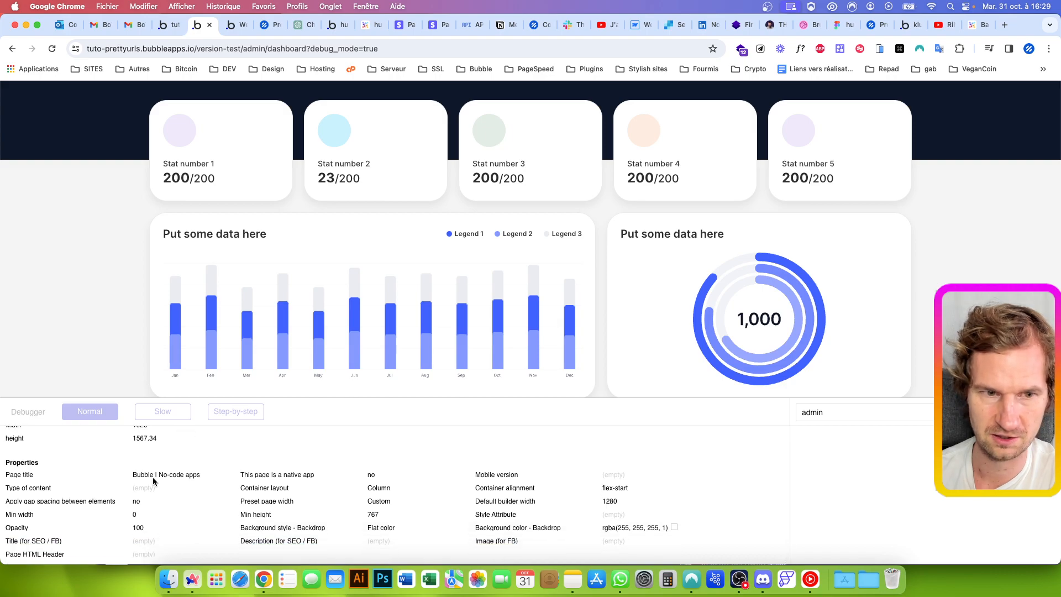
scroll(153, 481, "up", 1)
scroll(141, 356, "up", 3)
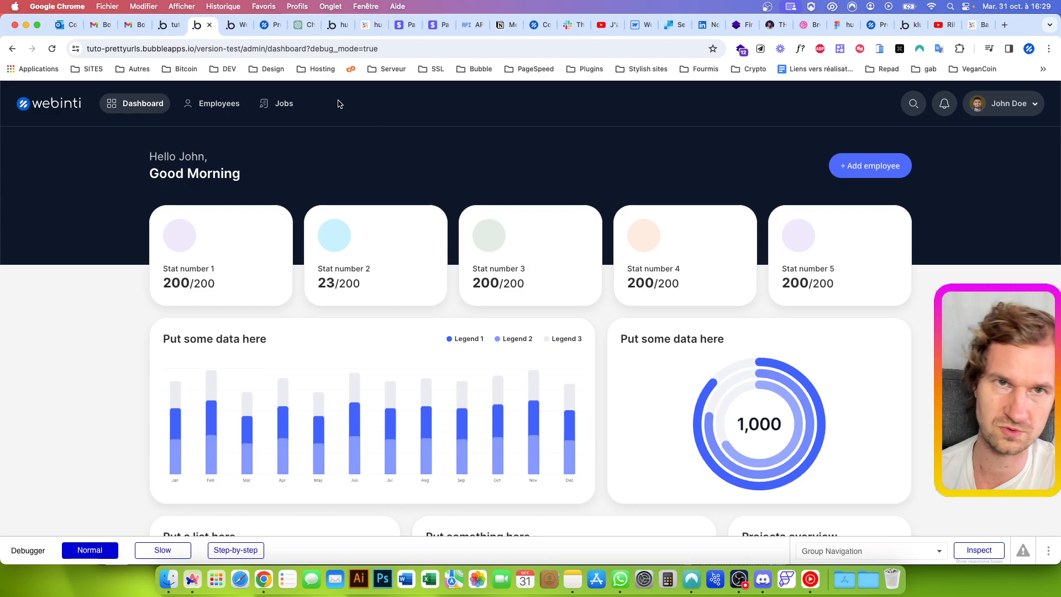
Switch to the Bubble editor, check the installed plugins and return to the admin page's design view
left_click(178, 26)
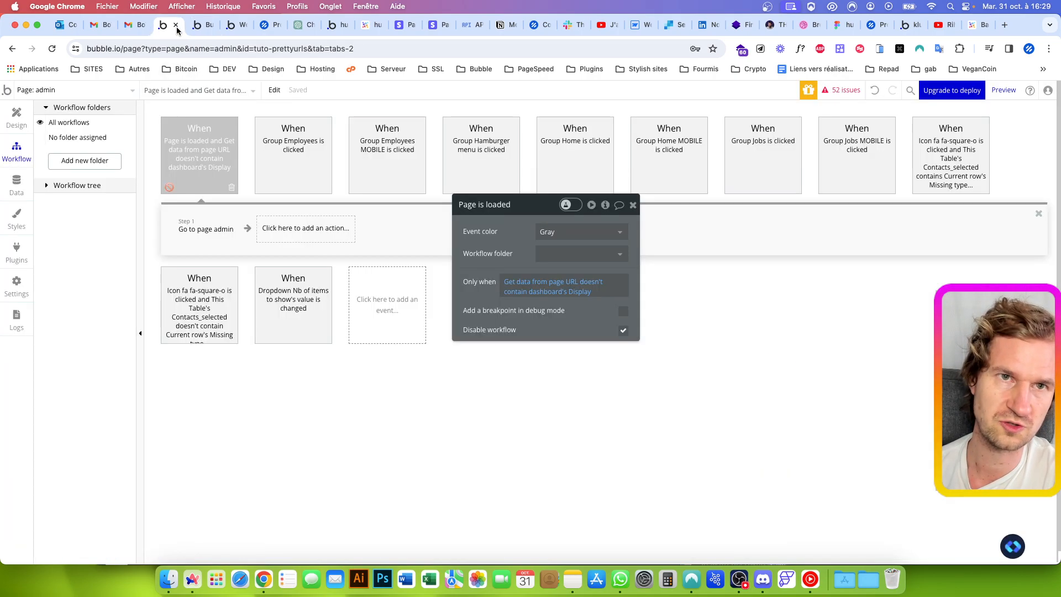
left_click(20, 115)
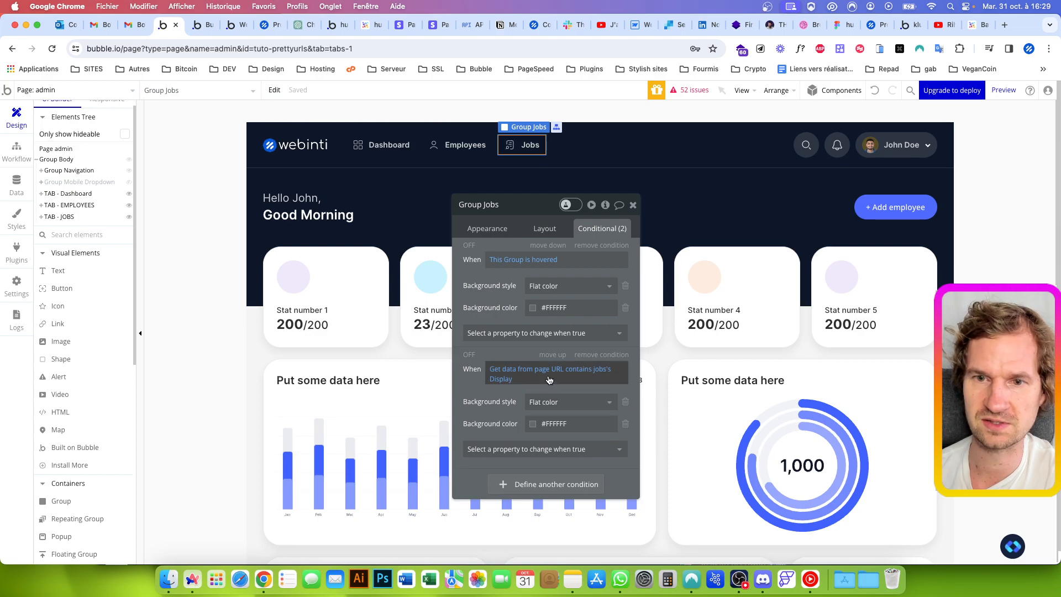
left_click(16, 253)
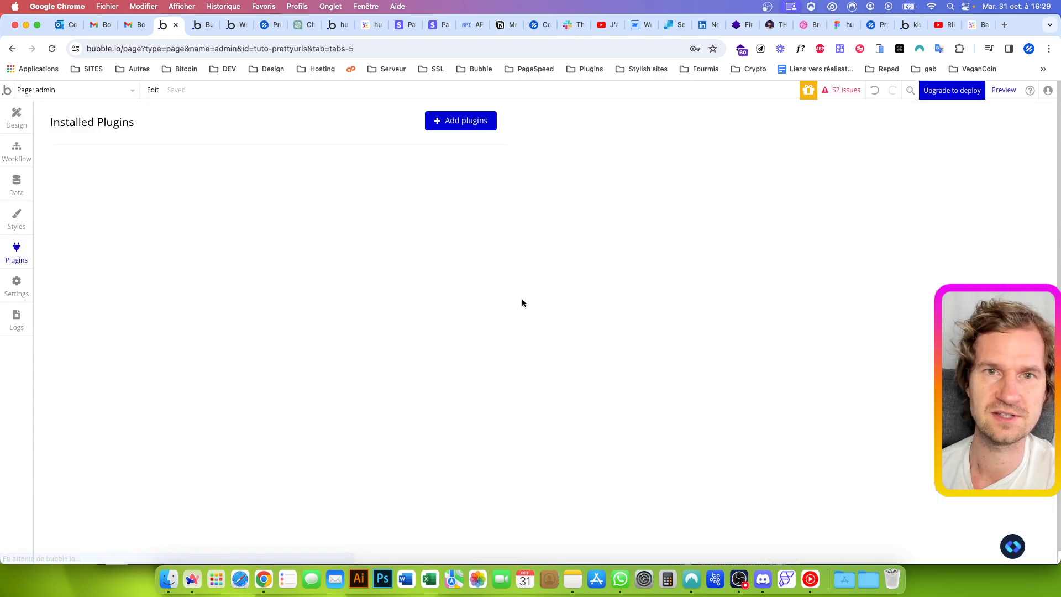
left_click(19, 127)
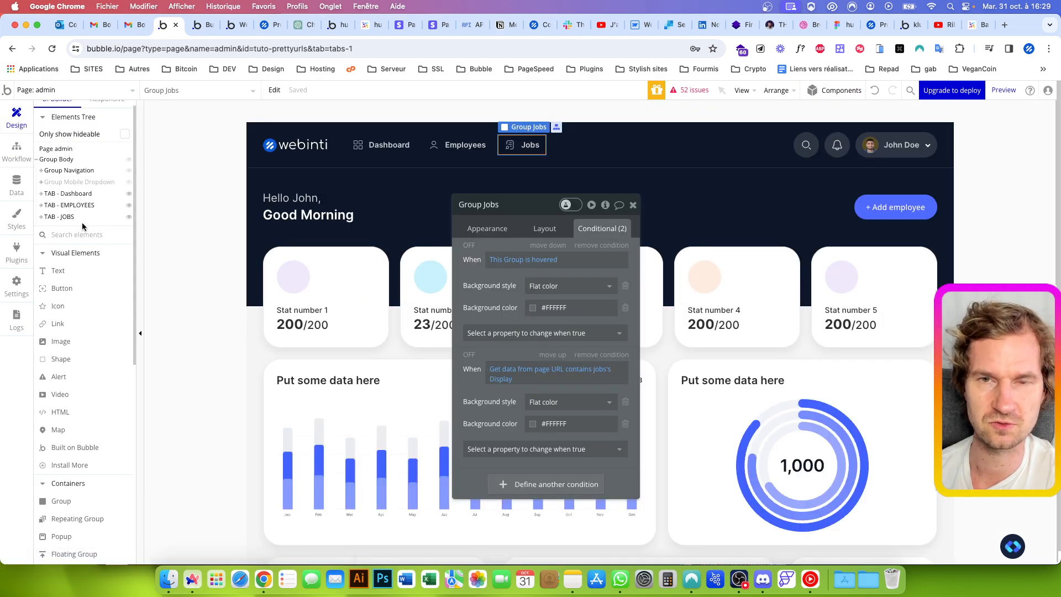